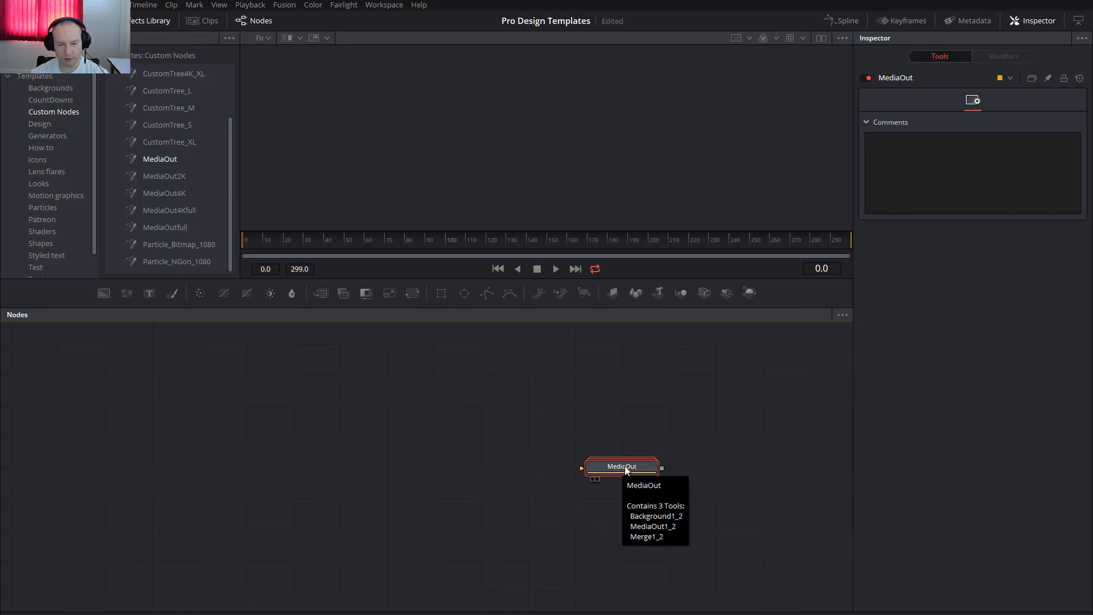
Expand the MediaOut group, examine its nodes and Background1_2's image settings, and show MediaOut1_2 in the viewer.
{"action": "double_click", "coordinate": [627, 467]}
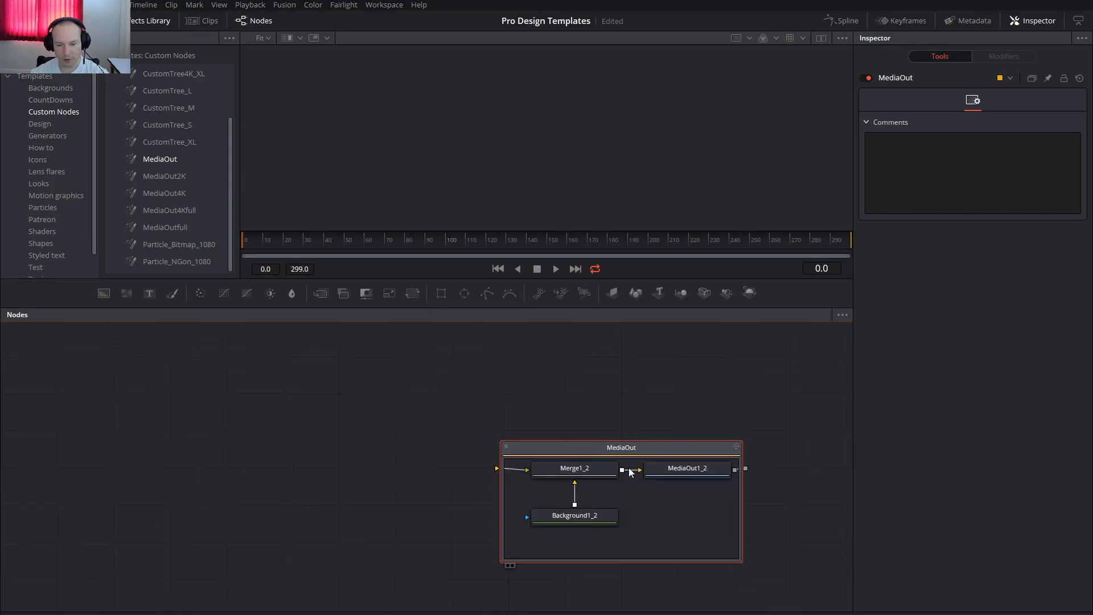
{"action": "left_click_drag", "start_coordinate": [680, 449], "coordinate": [623, 412]}
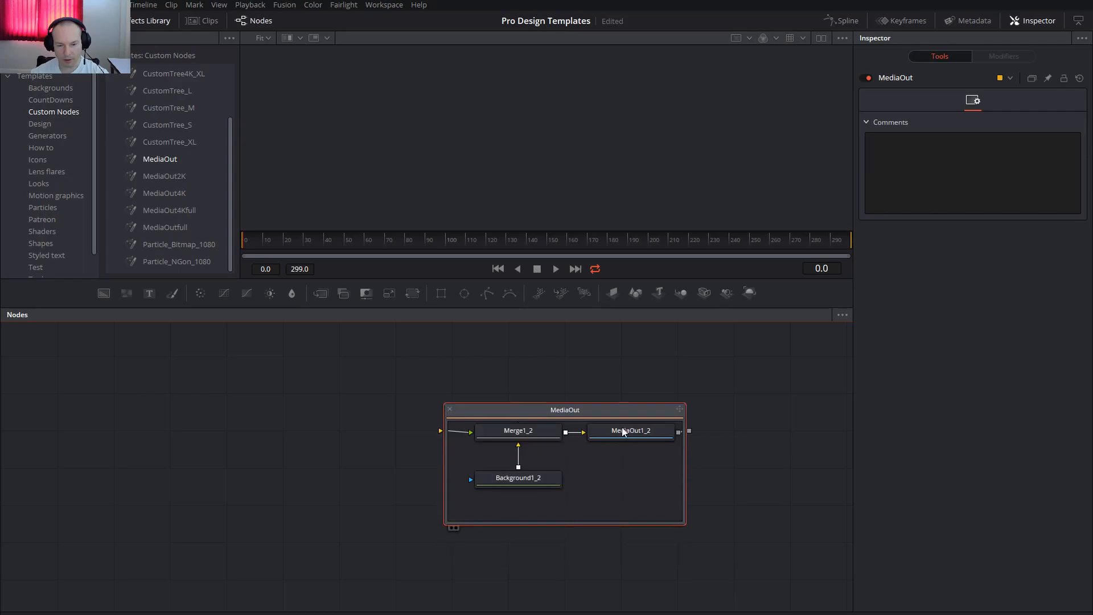
{"action": "left_click", "coordinate": [528, 435]}
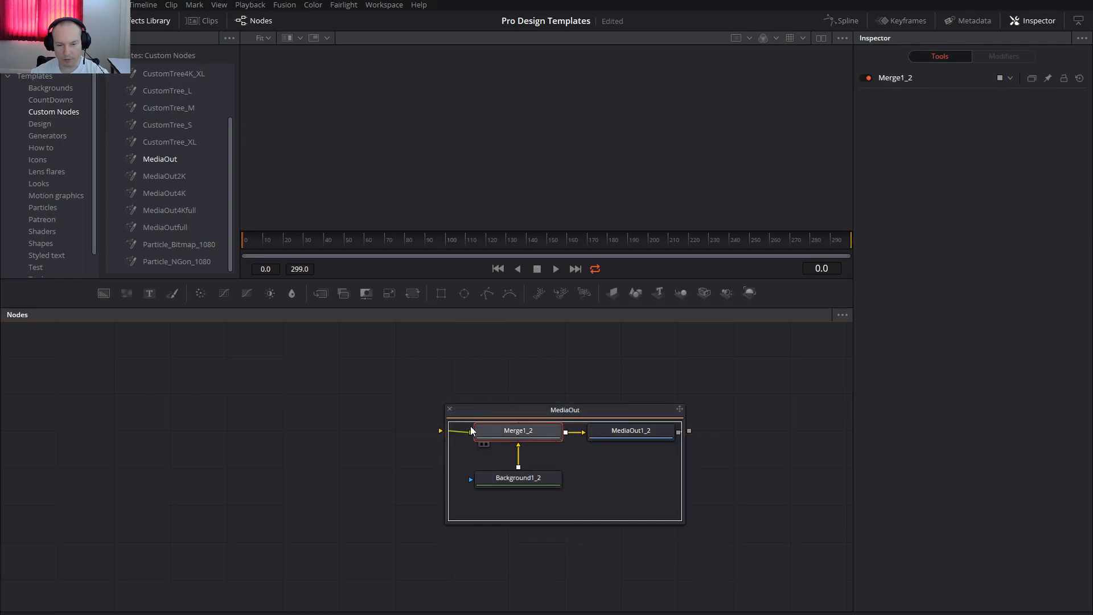
{"action": "left_click", "coordinate": [636, 435]}
{"action": "left_click", "coordinate": [515, 479]}
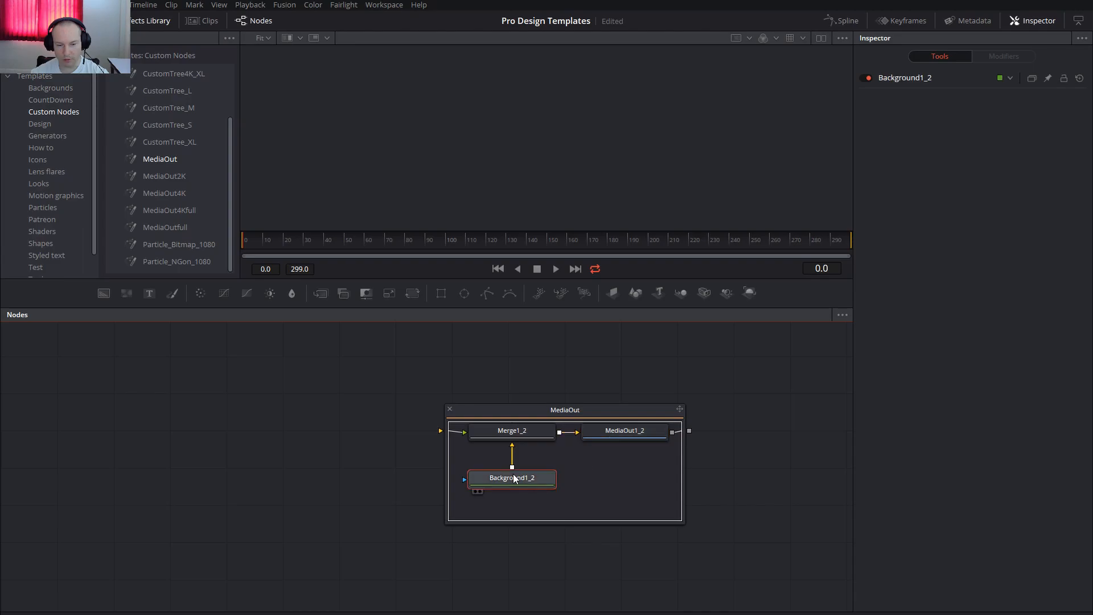
{"action": "left_click", "coordinate": [907, 81]}
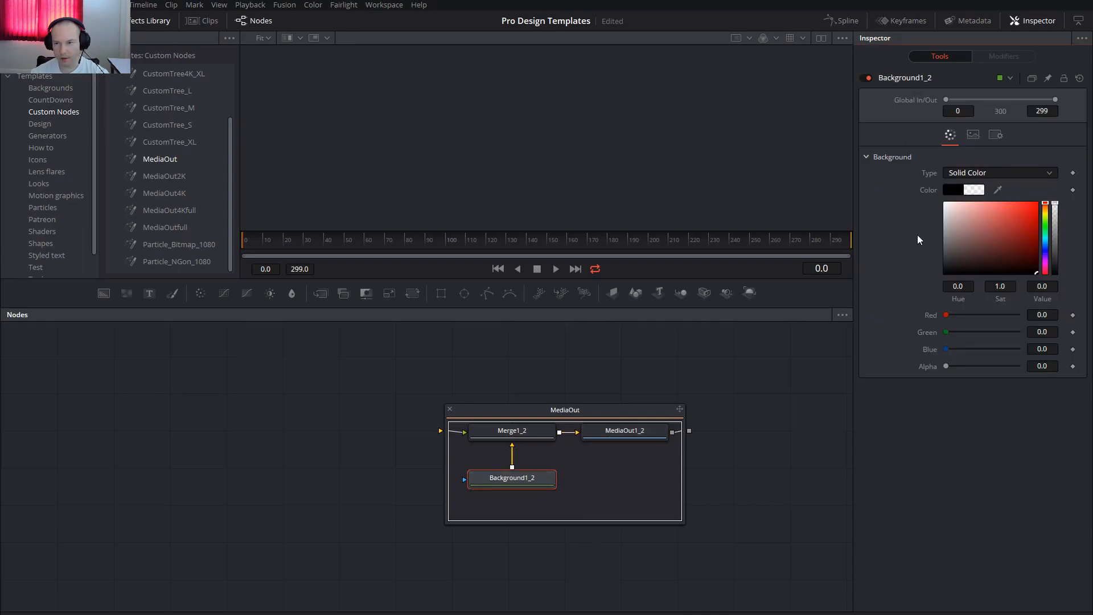
{"action": "left_click", "coordinate": [971, 135]}
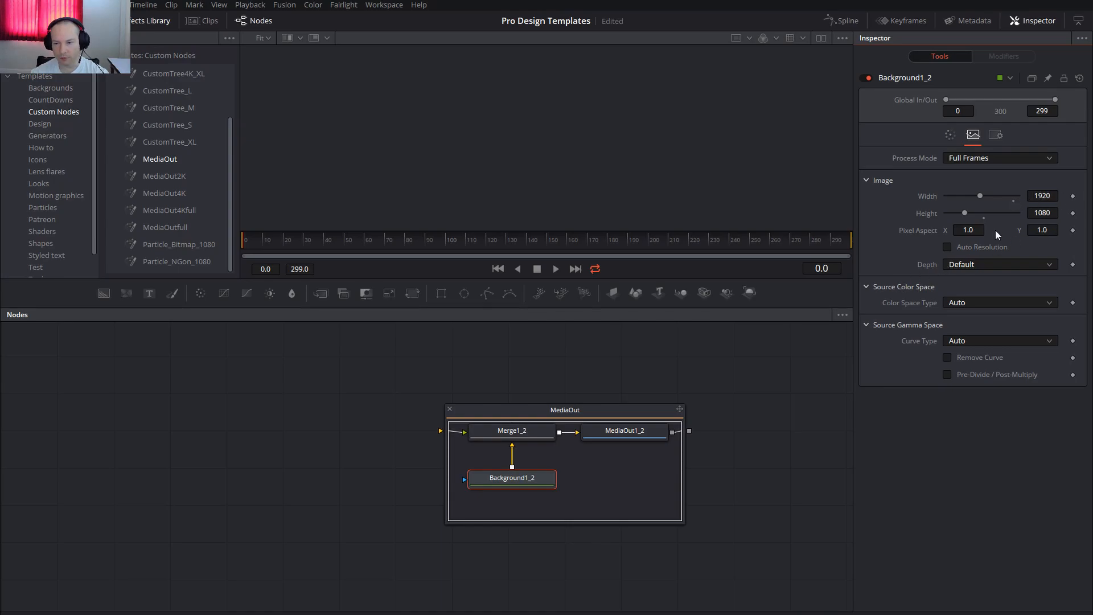
{"action": "key", "text": "shift+9"}
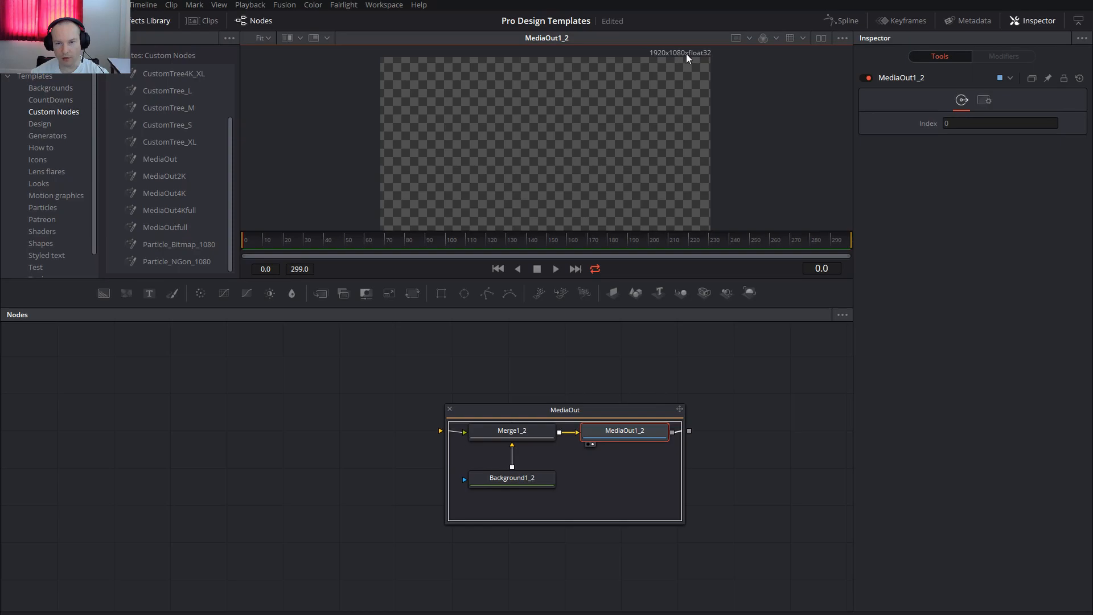
Try an image width of 1000 on Background1_2 and undo the change.
{"action": "left_click", "coordinate": [544, 480]}
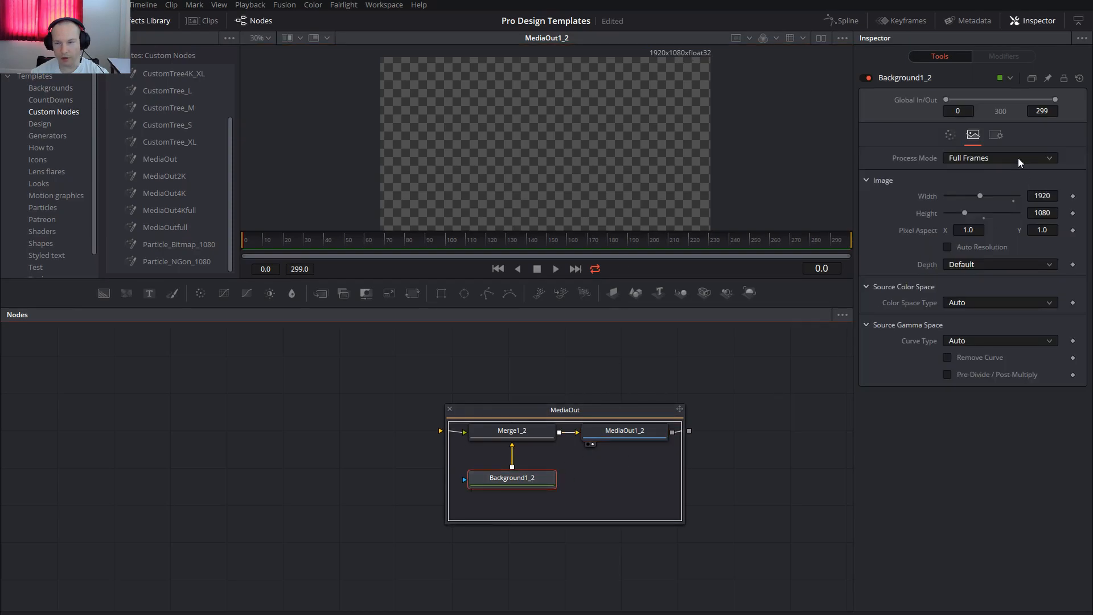
{"action": "left_click", "coordinate": [1042, 196]}
{"action": "left_click_drag", "start_coordinate": [977, 192], "coordinate": [972, 193]}
{"action": "type", "text": "1000"}
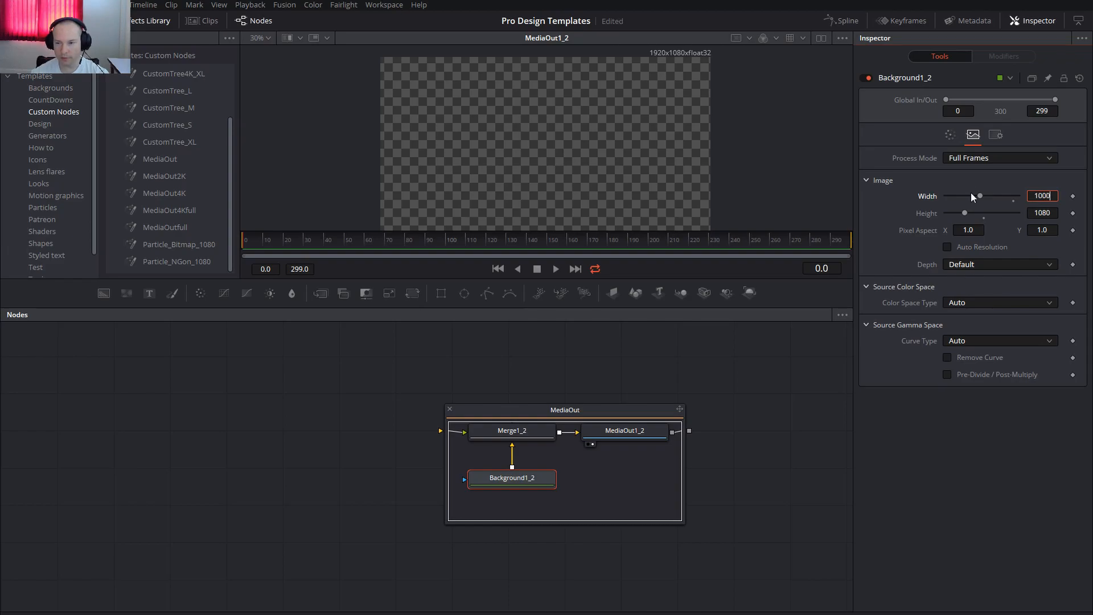
{"action": "key", "text": "Tab"}
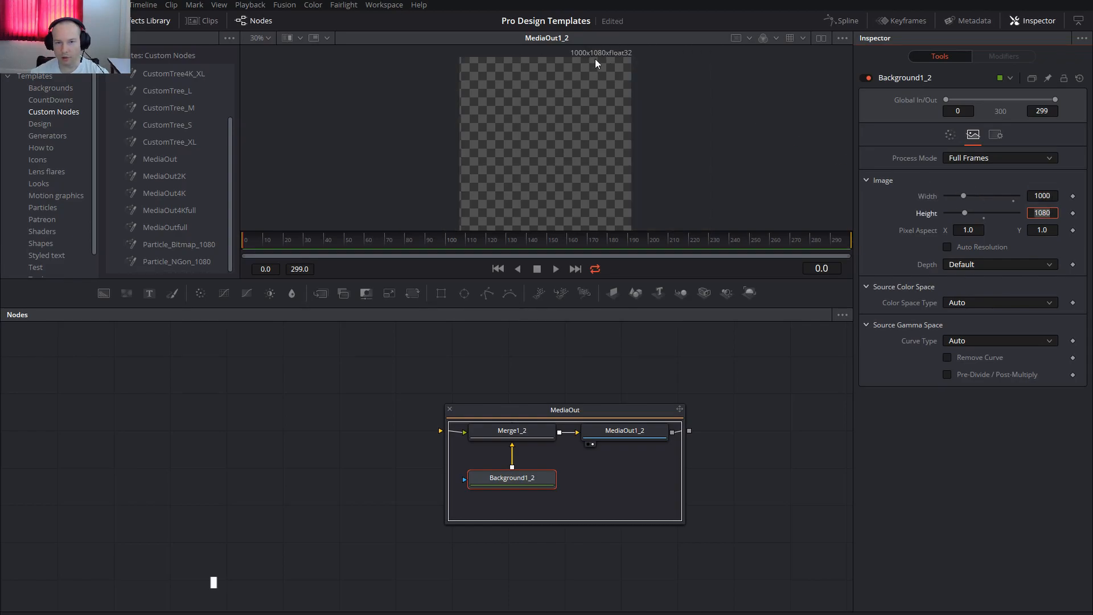
{"action": "left_click", "coordinate": [508, 480]}
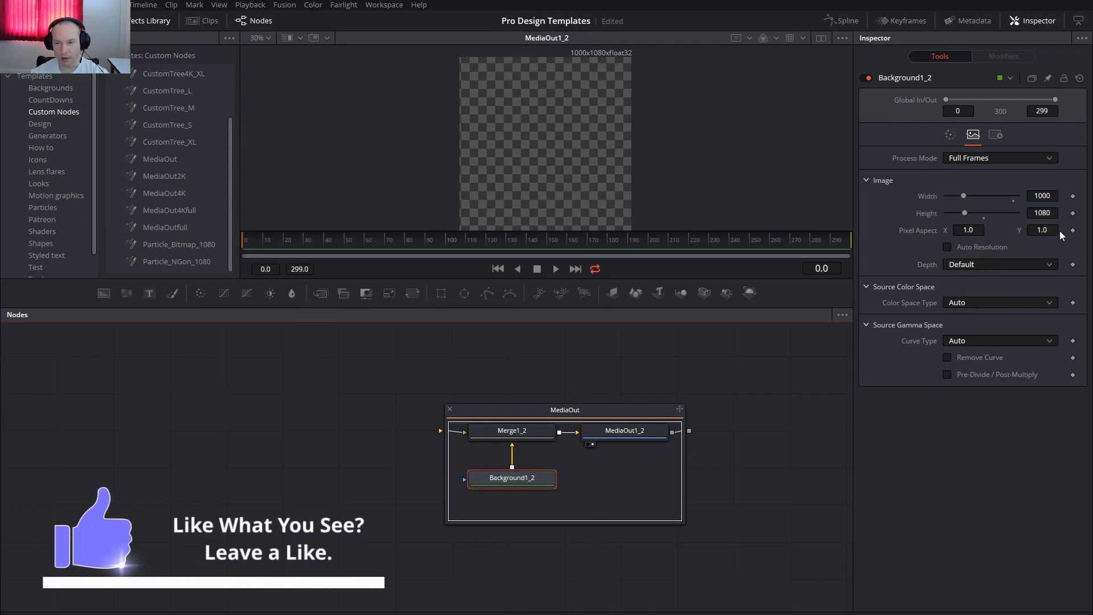
{"action": "left_click", "coordinate": [753, 446]}
{"action": "key", "text": "ctrl+z"}
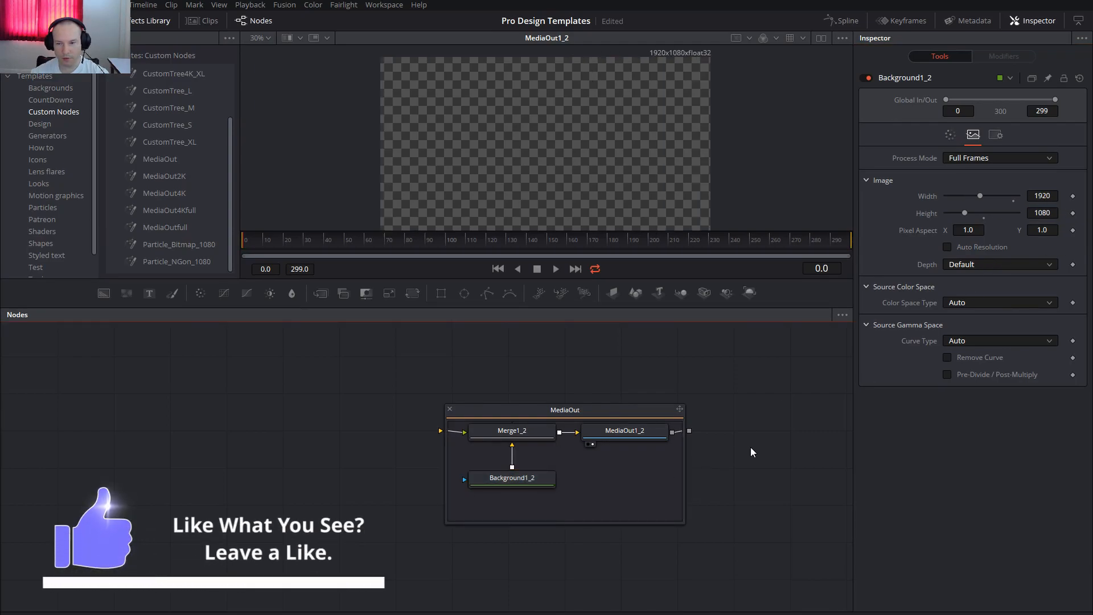
Try Auto Resolution on Background1_2, turn it off again and restore the size to 1920 × 1080.
{"action": "left_click", "coordinate": [948, 247]}
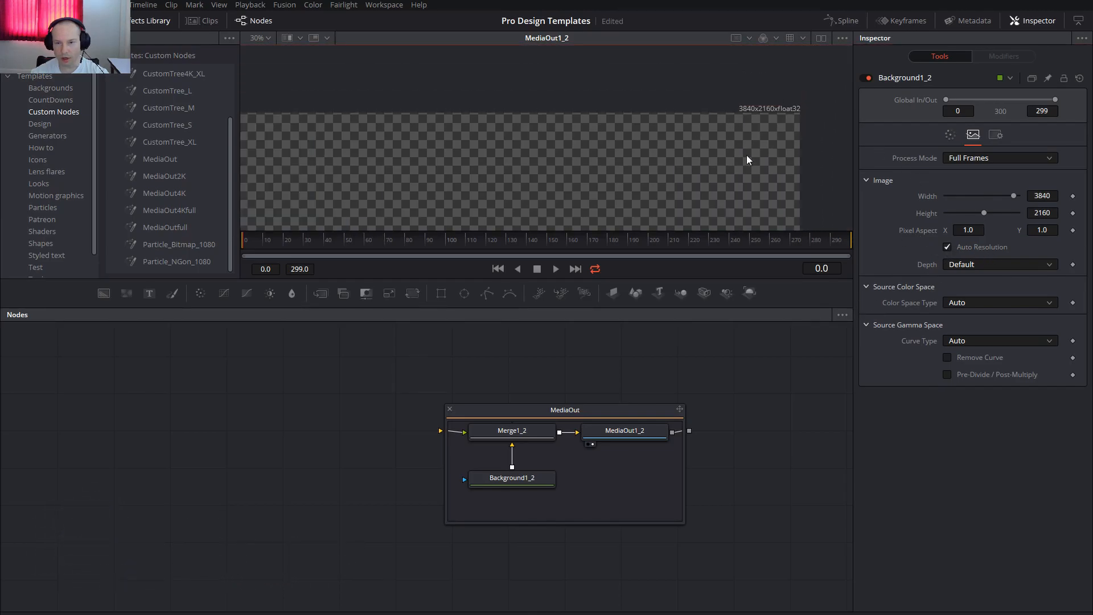
{"action": "left_click_drag", "start_coordinate": [706, 186], "coordinate": [706, 156]}
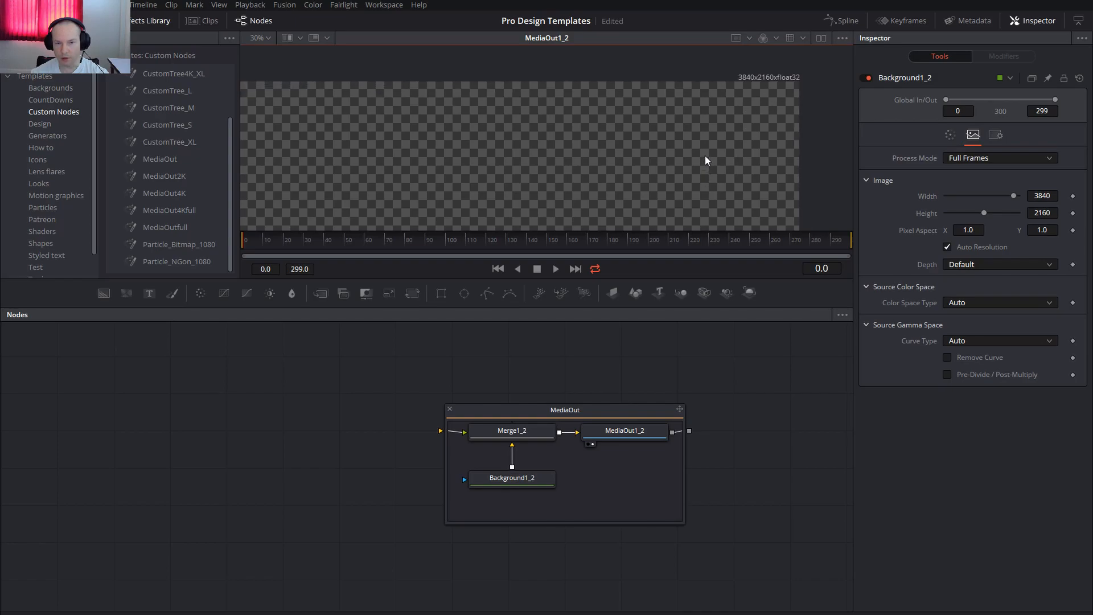
{"action": "left_click", "coordinate": [947, 246]}
{"action": "left_click", "coordinate": [1044, 197]}
{"action": "key", "text": "ctrl+a"}
{"action": "type", "text": "1920"}
{"action": "key", "text": "Tab"}
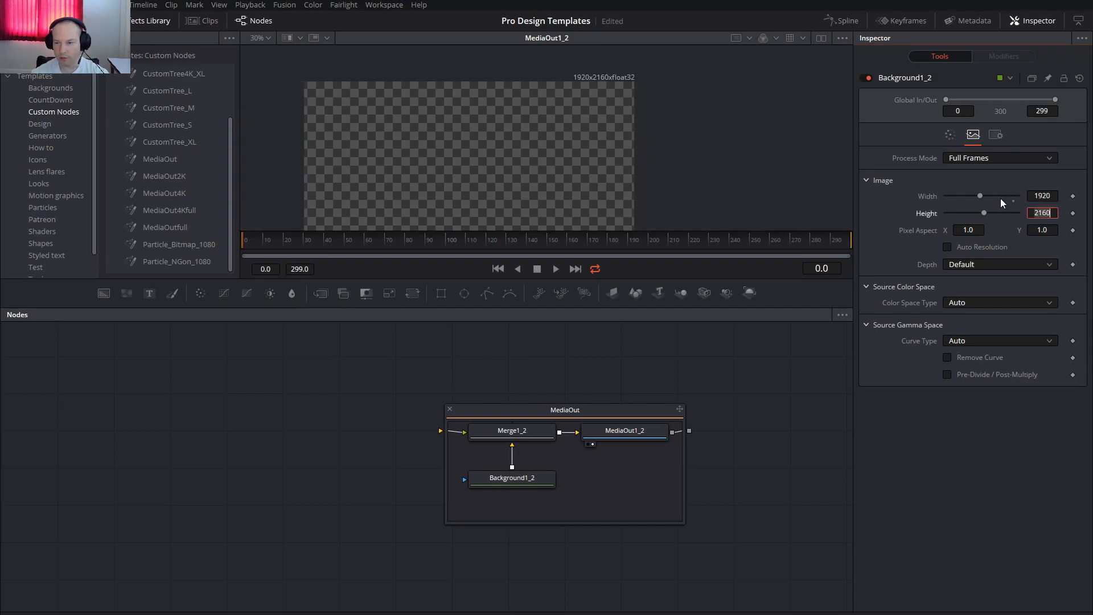
{"action": "key", "text": "ctrl+a"}
{"action": "type", "text": "1080"}
{"action": "key", "text": "Tab"}
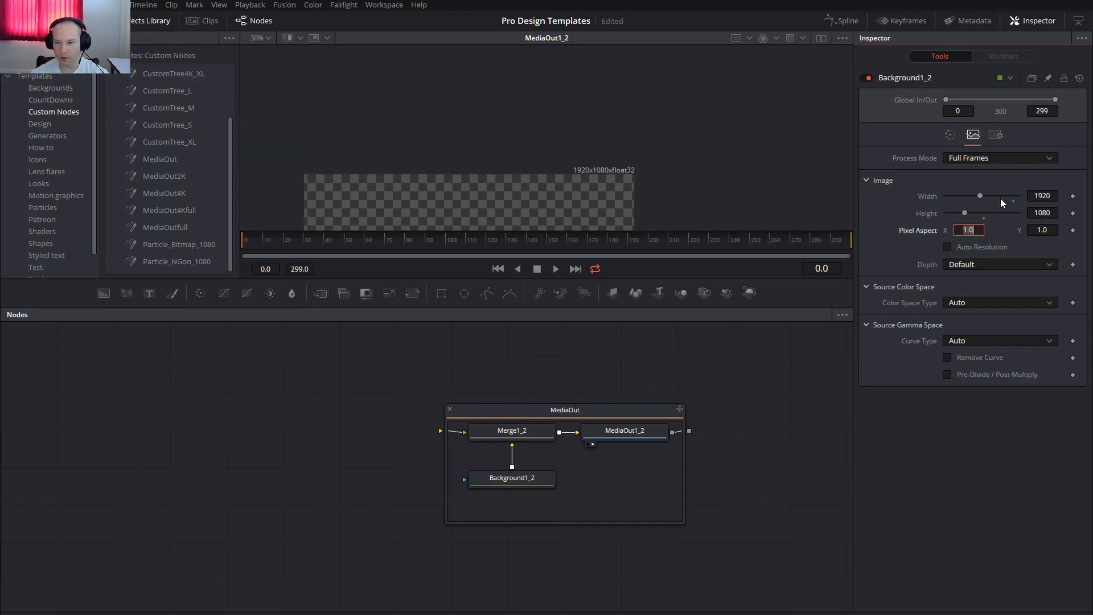
Collapse the MediaOut group and add the MediaOut2K and MediaOut4K custom nodes below it.
{"action": "left_click", "coordinate": [449, 410]}
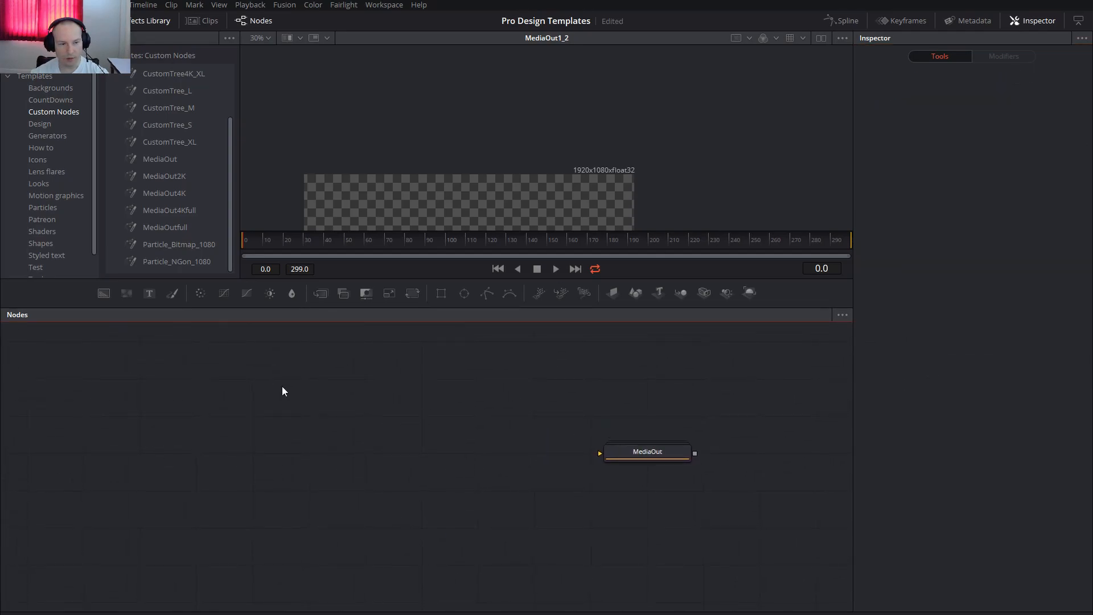
{"action": "left_click_drag", "start_coordinate": [159, 176], "coordinate": [653, 525]}
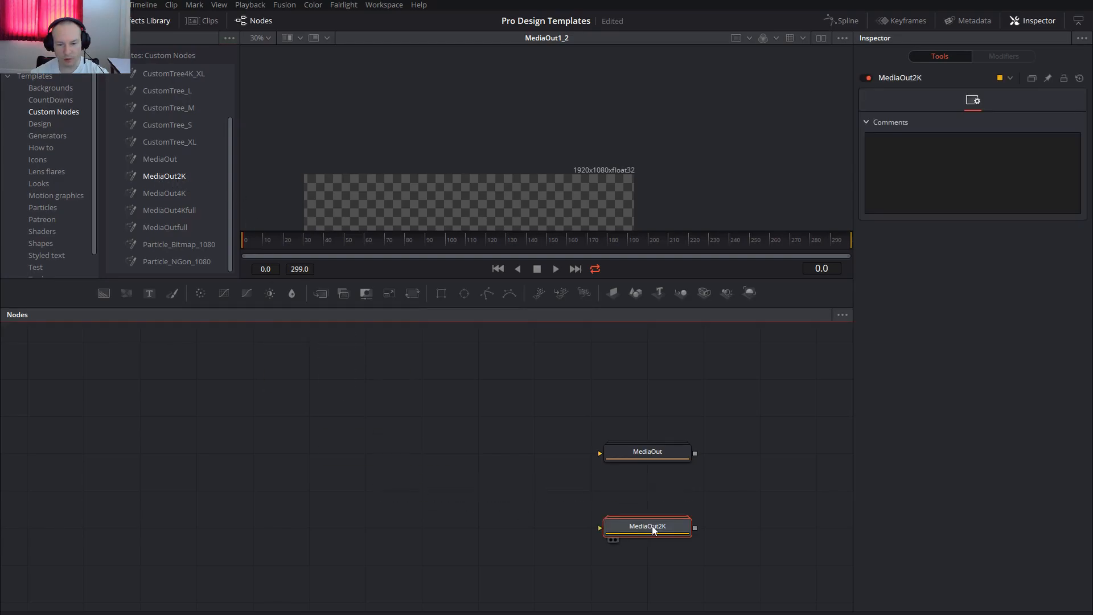
{"action": "left_click_drag", "start_coordinate": [152, 191], "coordinate": [660, 586]}
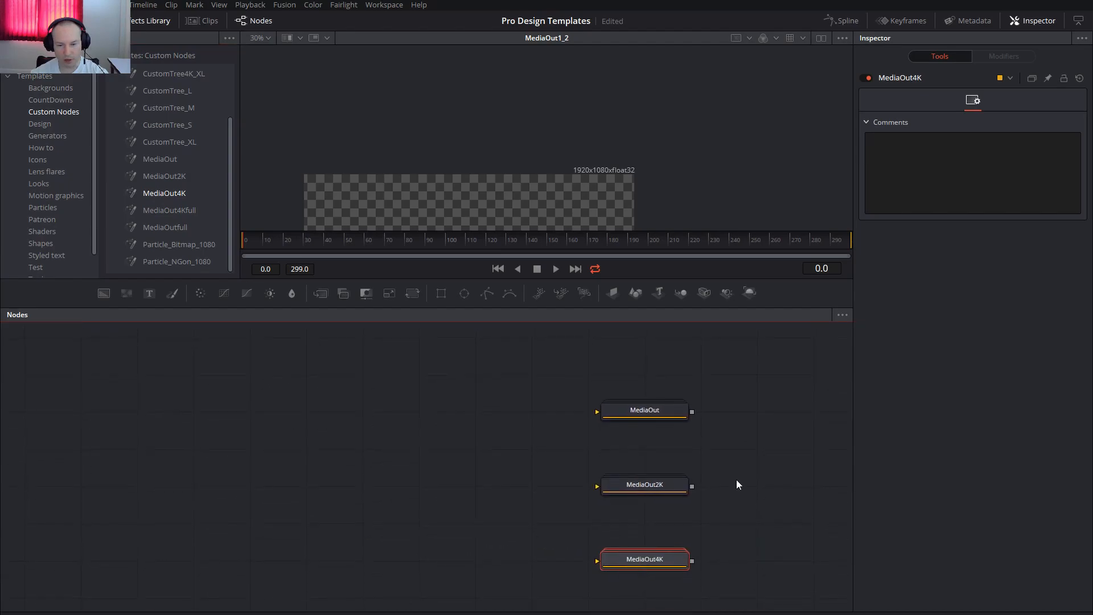
Show MediaOut, MediaOut2K and MediaOut4K one after another in the viewer to compare their output resolutions, ending on MediaOut.
{"action": "left_click", "coordinate": [661, 413]}
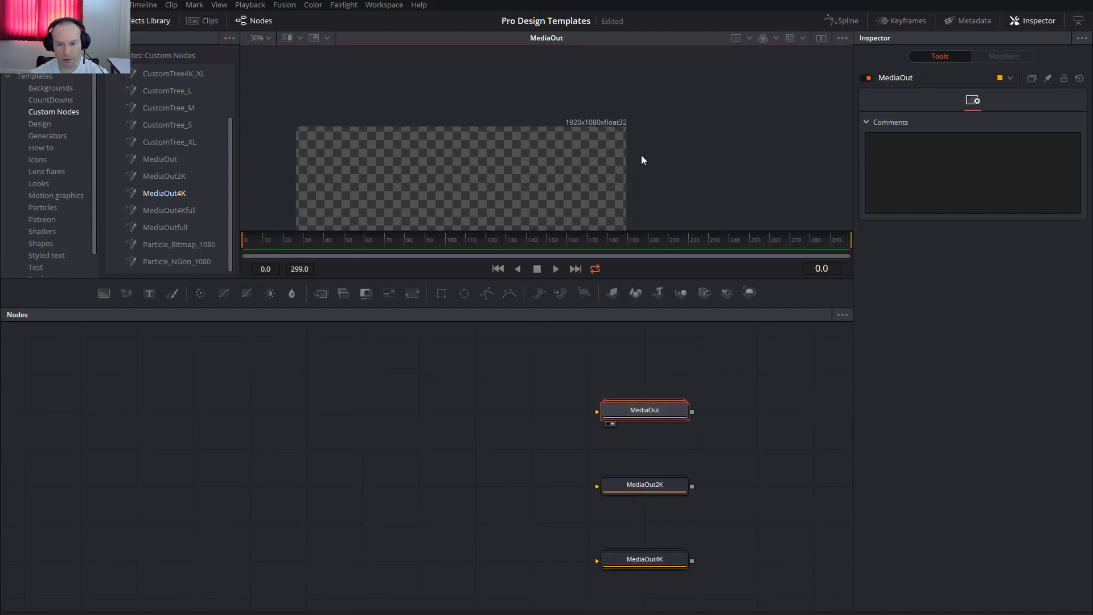
{"action": "left_click", "coordinate": [661, 495]}
{"action": "key", "text": "2"}
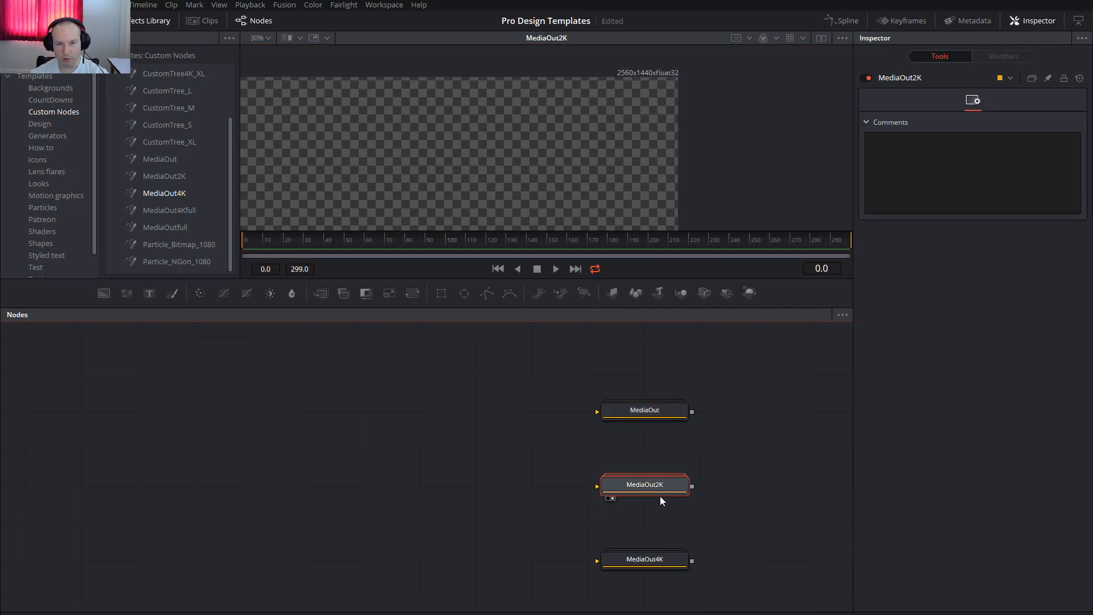
{"action": "left_click", "coordinate": [660, 558]}
{"action": "key", "text": "2"}
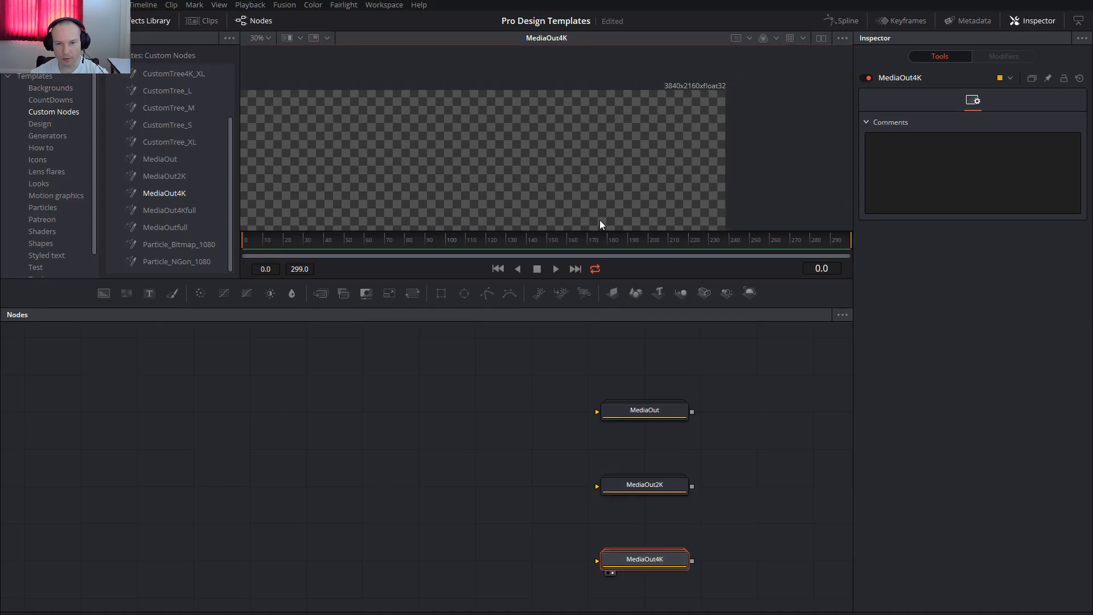
{"action": "left_click", "coordinate": [655, 409]}
{"action": "key", "text": "2"}
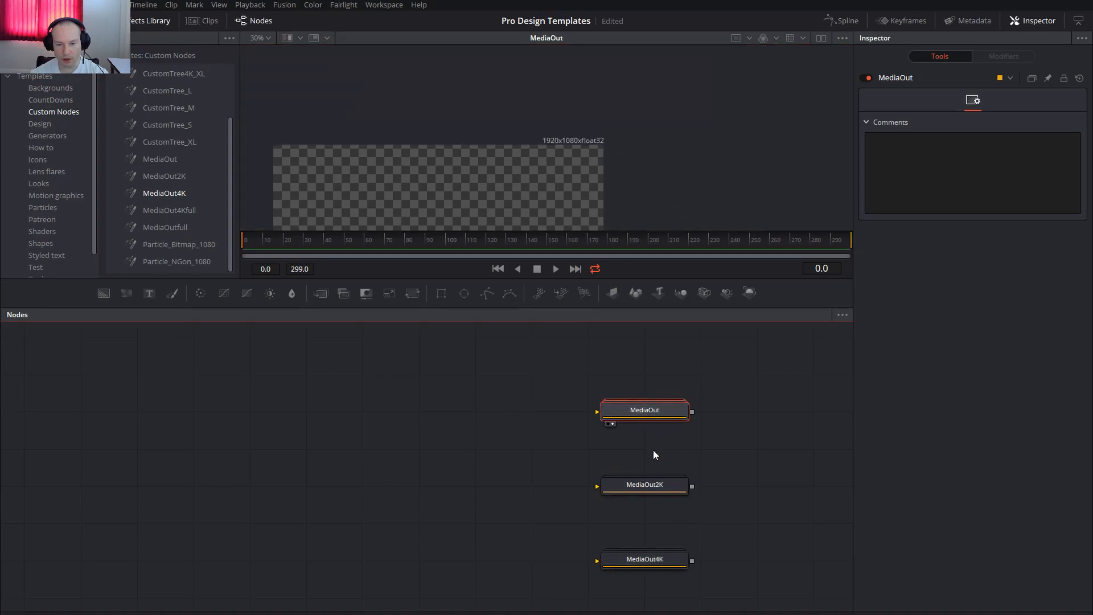
Delete the MediaOut2K and MediaOut4K nodes and expand the MediaOut group.
{"action": "left_click_drag", "start_coordinate": [560, 465], "coordinate": [747, 575]}
{"action": "key", "text": "Delete"}
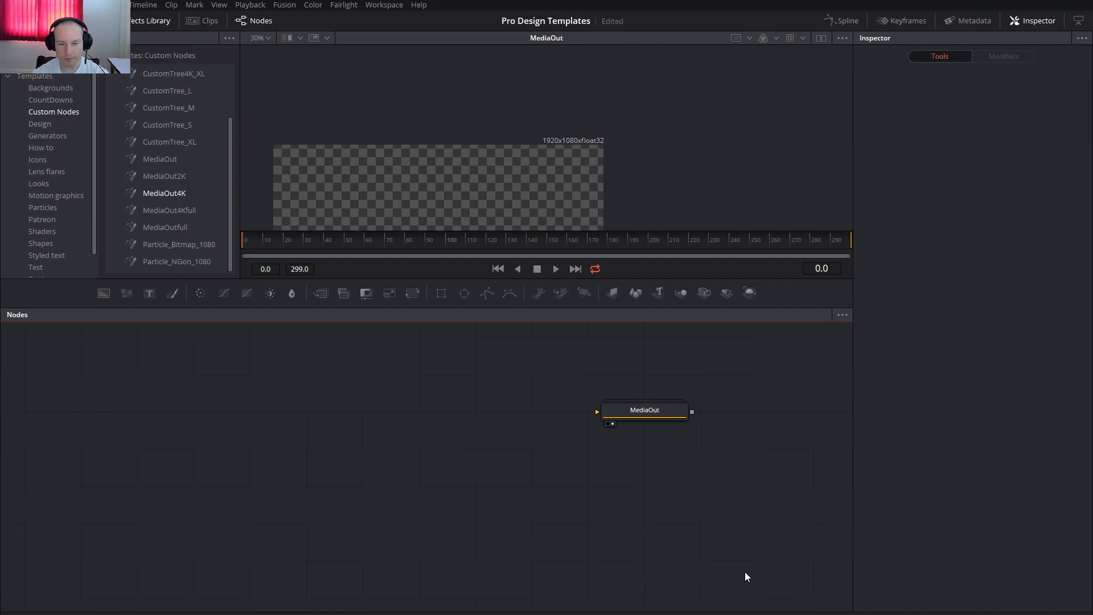
{"action": "double_click", "coordinate": [646, 410]}
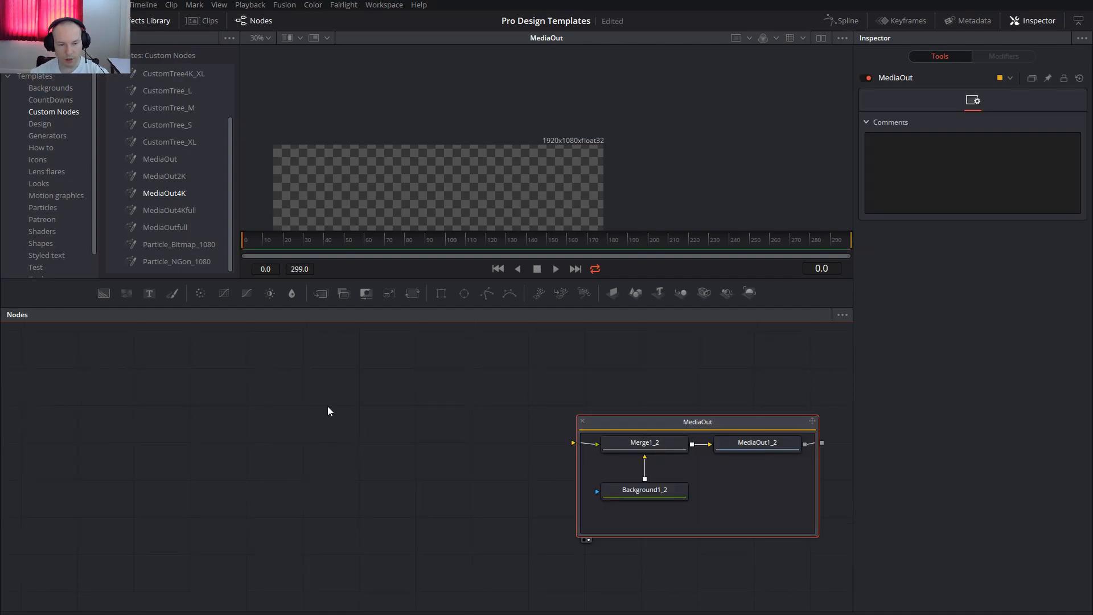
Add a standalone Media Out node to the empty area outside the MediaOut group.
{"action": "key", "text": "shift+space"}
{"action": "type", "text": "media"}
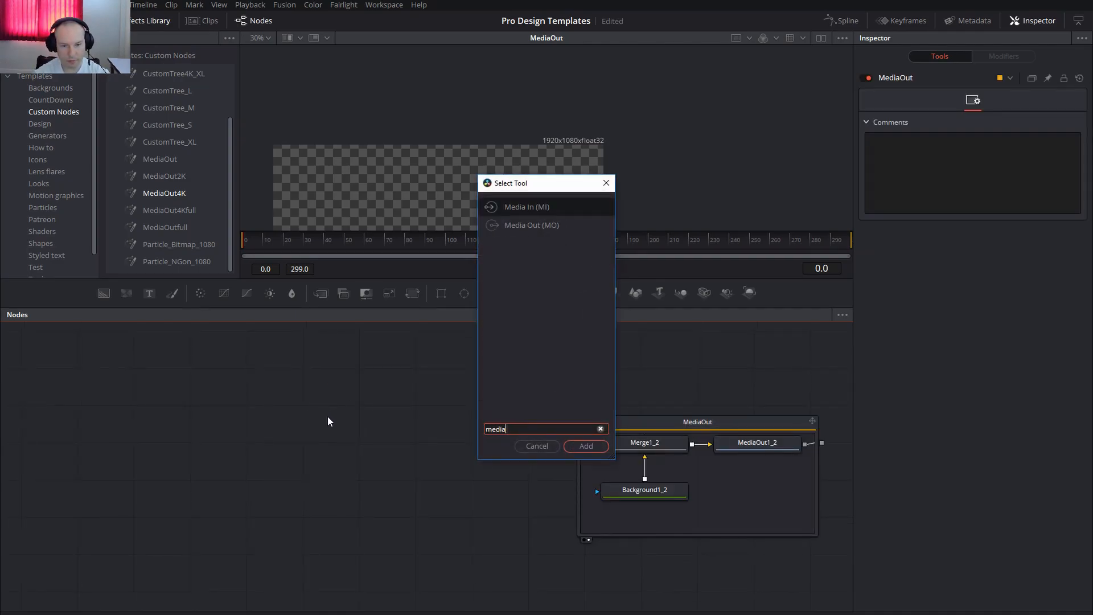
{"action": "left_click", "coordinate": [531, 223]}
{"action": "left_click", "coordinate": [586, 446]}
{"action": "left_click_drag", "start_coordinate": [295, 405], "coordinate": [440, 442]}
Add a Merge and a Background node, feeding the Background into the Merge and the Merge into MediaOut1.
{"action": "left_click_drag", "start_coordinate": [320, 293], "coordinate": [299, 459]}
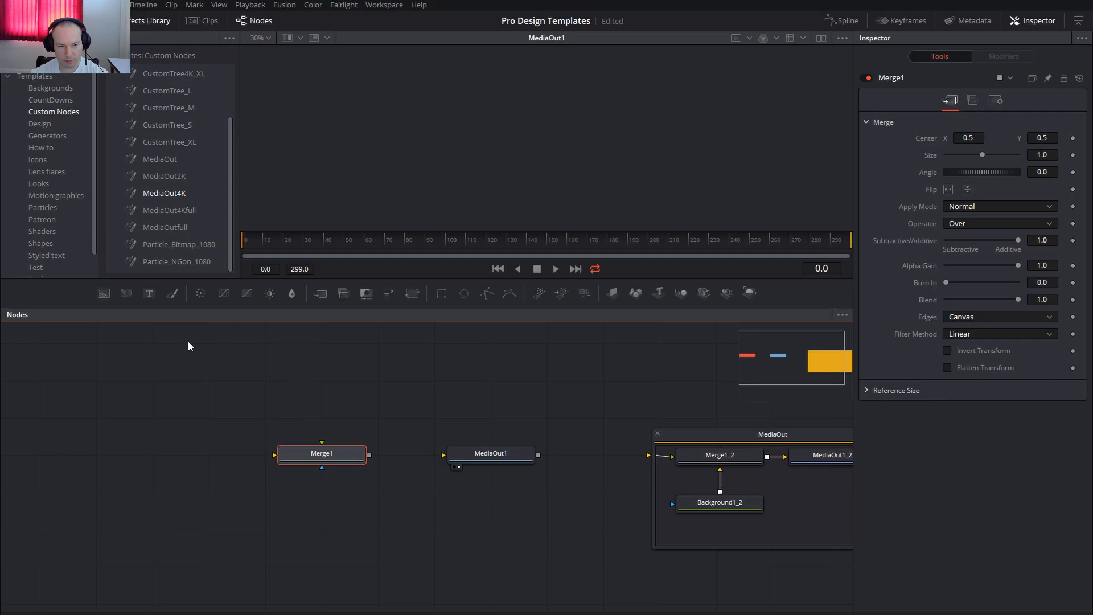
{"action": "left_click_drag", "start_coordinate": [105, 296], "coordinate": [330, 548]}
{"action": "left_click_drag", "start_coordinate": [369, 455], "coordinate": [481, 459]}
{"action": "left_click_drag", "start_coordinate": [370, 530], "coordinate": [276, 457]}
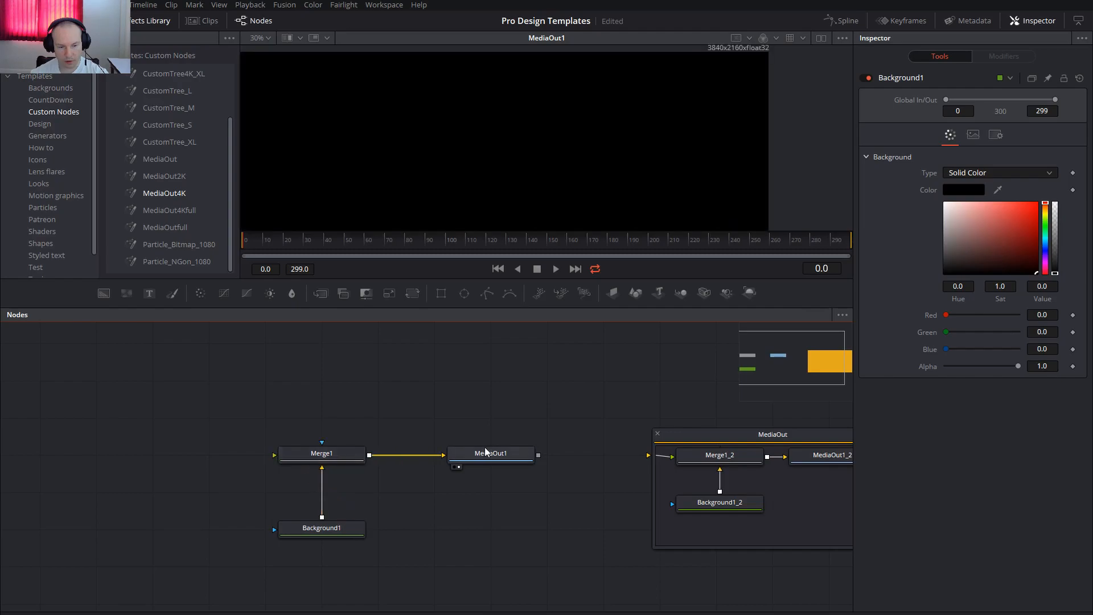
Turn off Auto Resolution in the image settings of Background1.
{"action": "left_click_drag", "start_coordinate": [662, 98], "coordinate": [657, 141]}
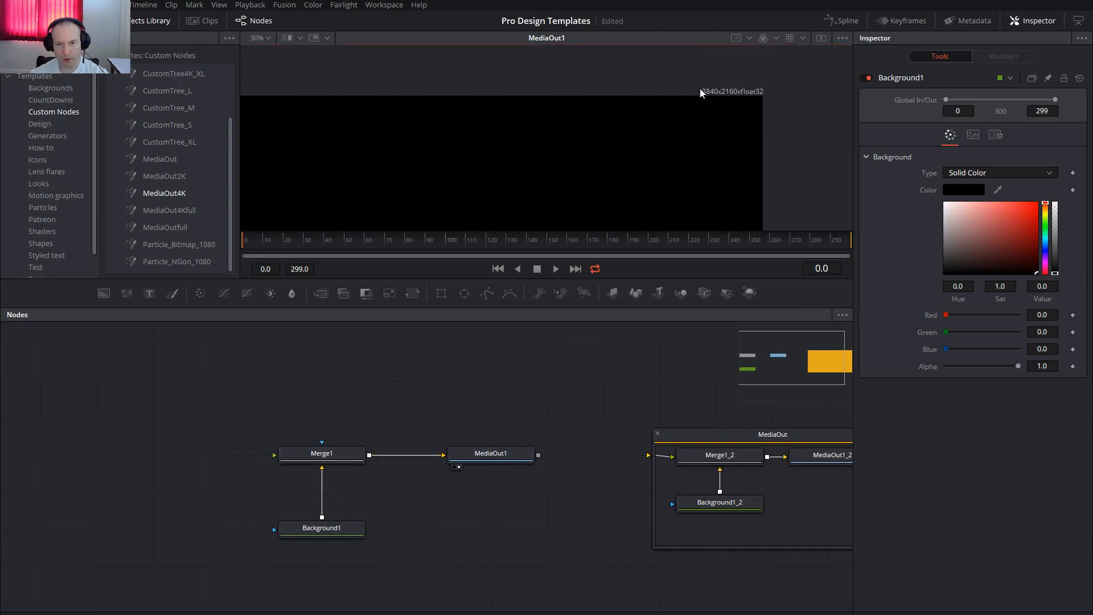
{"action": "left_click", "coordinate": [350, 527]}
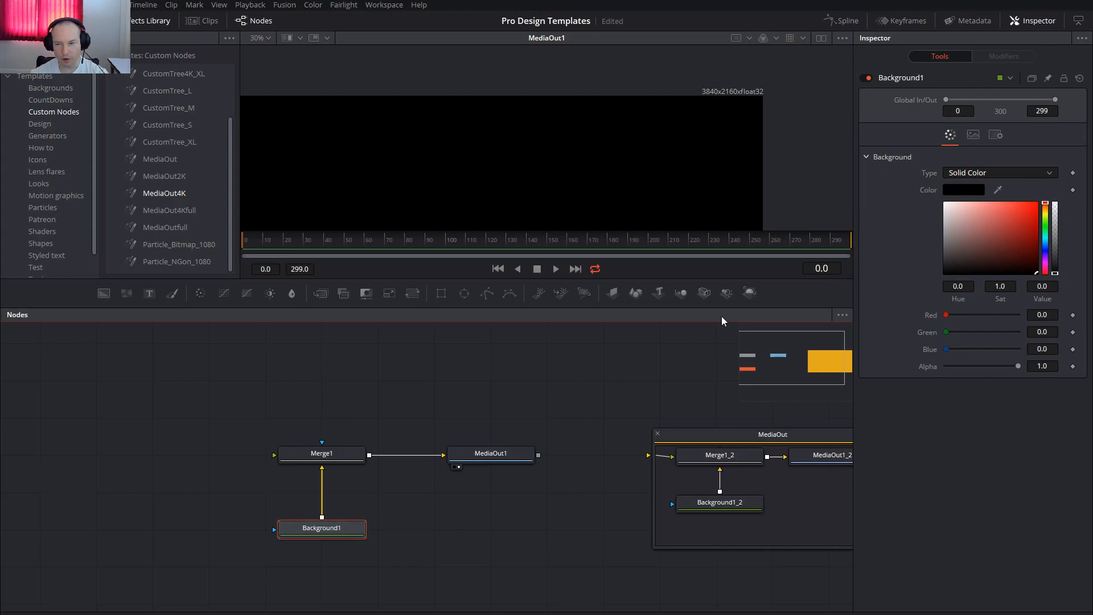
{"action": "left_click", "coordinate": [973, 134]}
{"action": "left_click", "coordinate": [968, 246]}
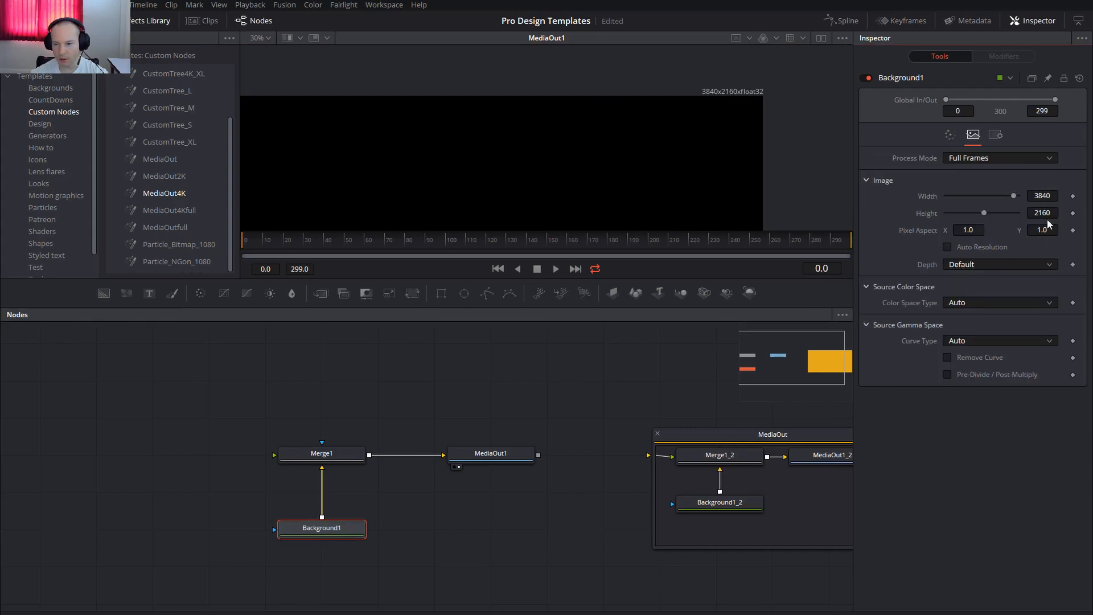
Set Background1's image width to 1920 and height to 1080.
{"action": "left_click", "coordinate": [1050, 195]}
{"action": "key", "text": "BackSpace"}
{"action": "key", "text": "BackSpace"}
{"action": "key", "text": "BackSpace"}
{"action": "key", "text": "BackSpace"}
{"action": "type", "text": "1920"}
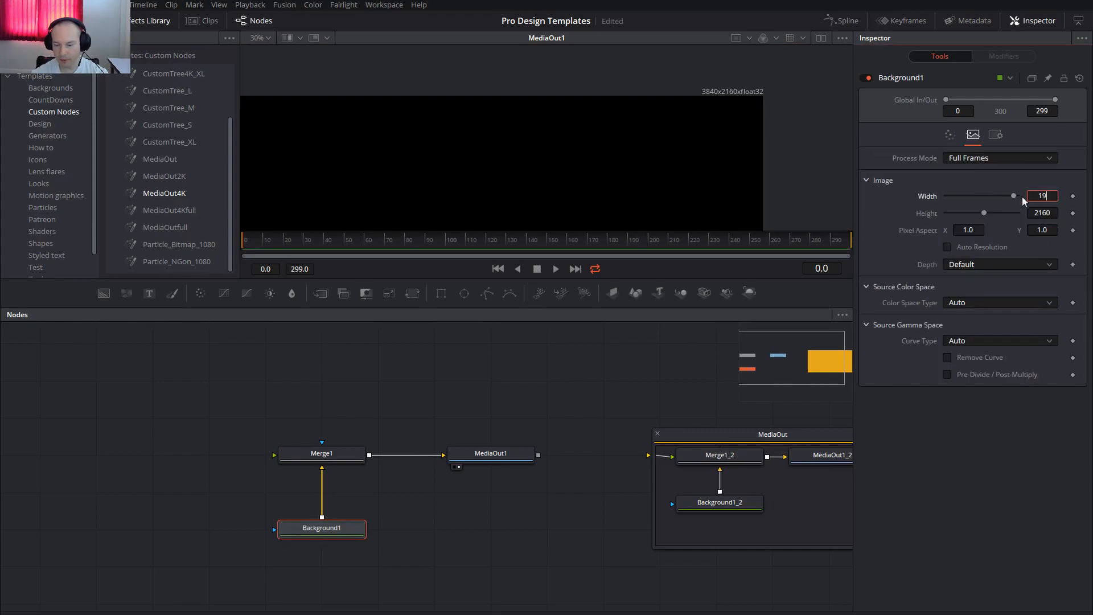
{"action": "key", "text": "Tab"}
{"action": "type", "text": "108"}
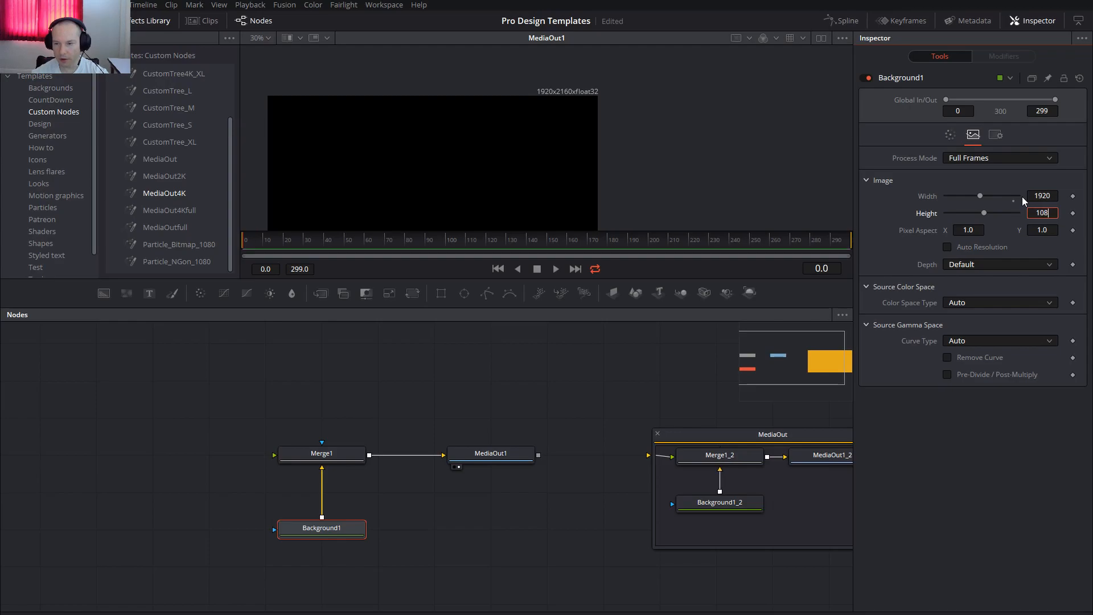
{"action": "type", "text": "0"}
{"action": "key", "text": "Tab"}
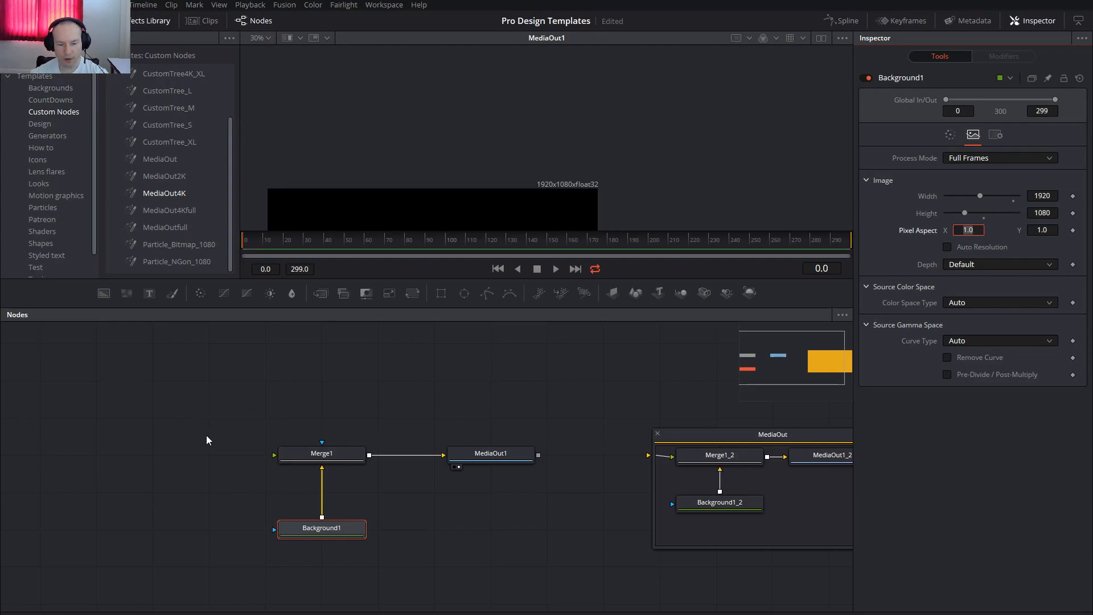
{"action": "left_click_drag", "start_coordinate": [572, 203], "coordinate": [629, 136]}
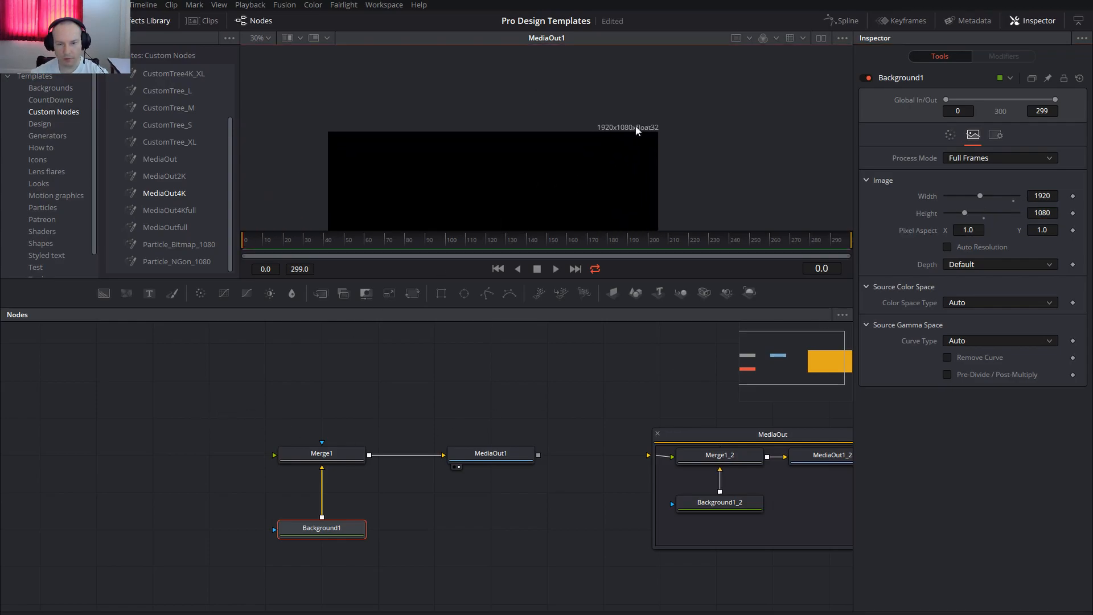
Make Background1 fully transparent by setting its colour's alpha to 0.
{"action": "left_click", "coordinate": [326, 533]}
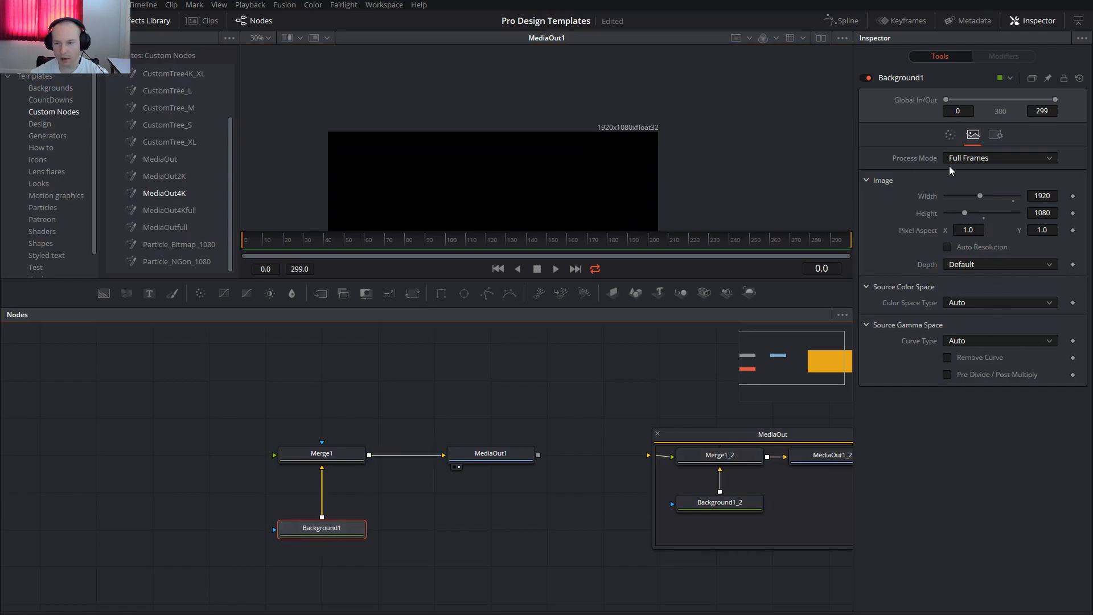
{"action": "left_click", "coordinate": [950, 135]}
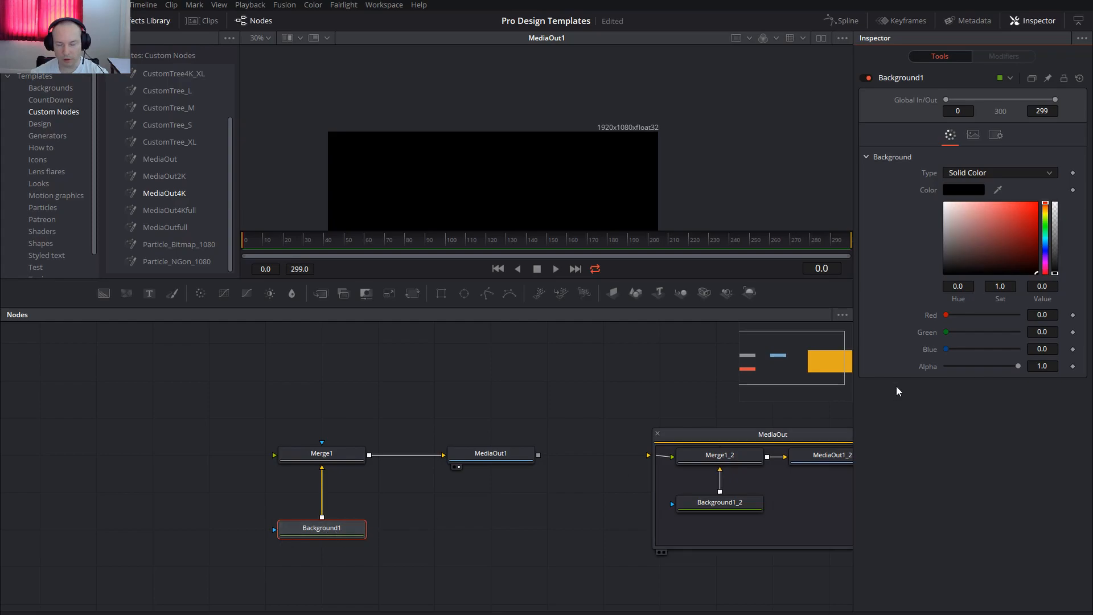
{"action": "left_click_drag", "start_coordinate": [1018, 367], "coordinate": [921, 371]}
{"action": "left_click_drag", "start_coordinate": [532, 203], "coordinate": [592, 135]}
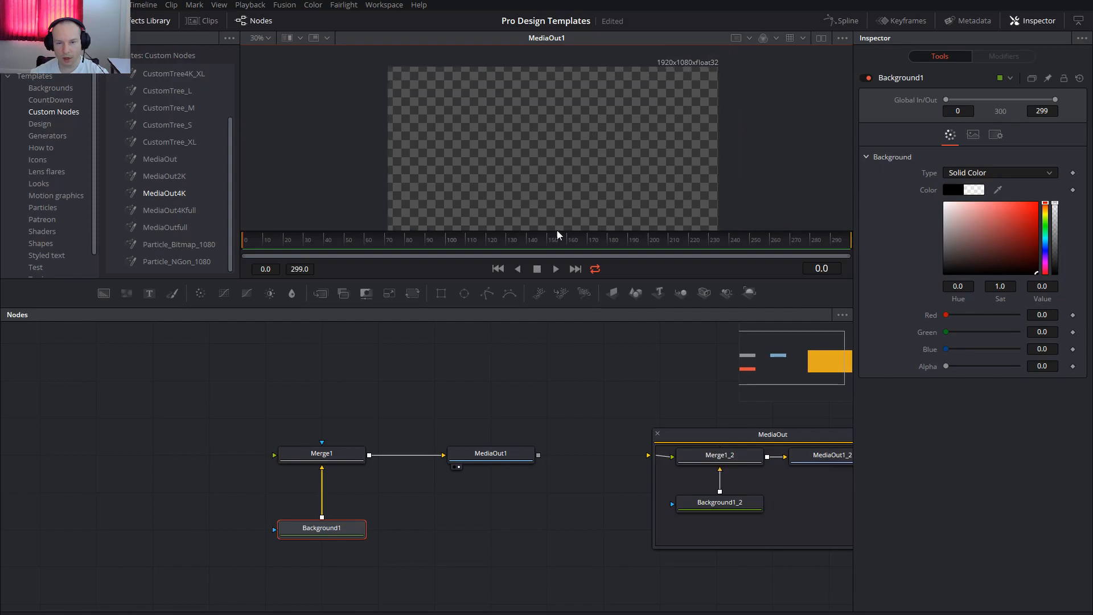
Group the Merge1, Background1 and MediaOut1 nodes and rename the group Media Out FullHD.
{"action": "left_click_drag", "start_coordinate": [157, 374], "coordinate": [569, 577]}
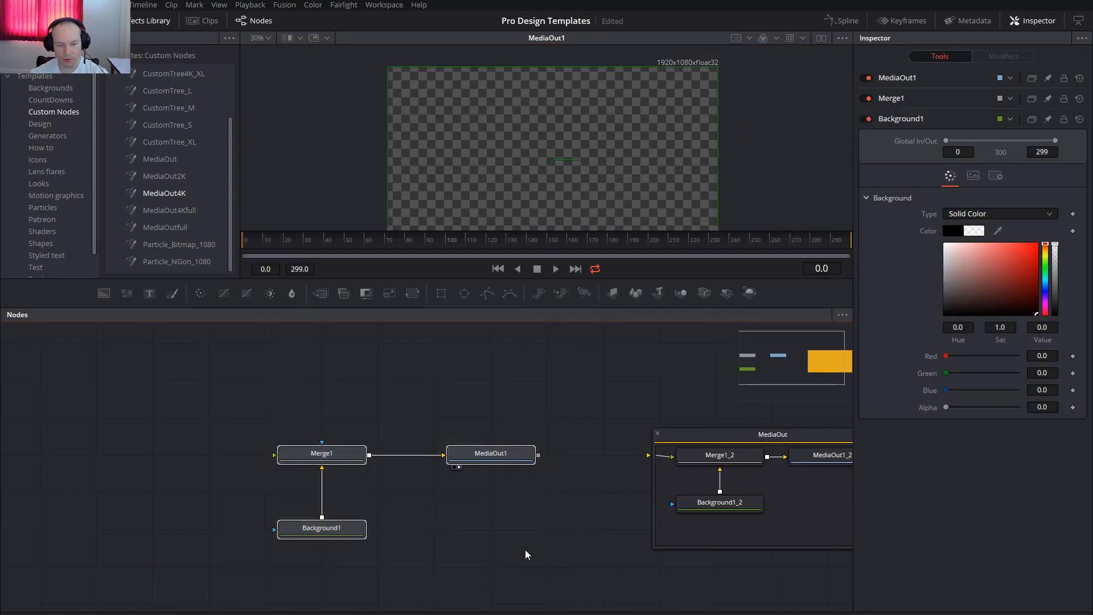
{"action": "key", "text": "ctrl+g"}
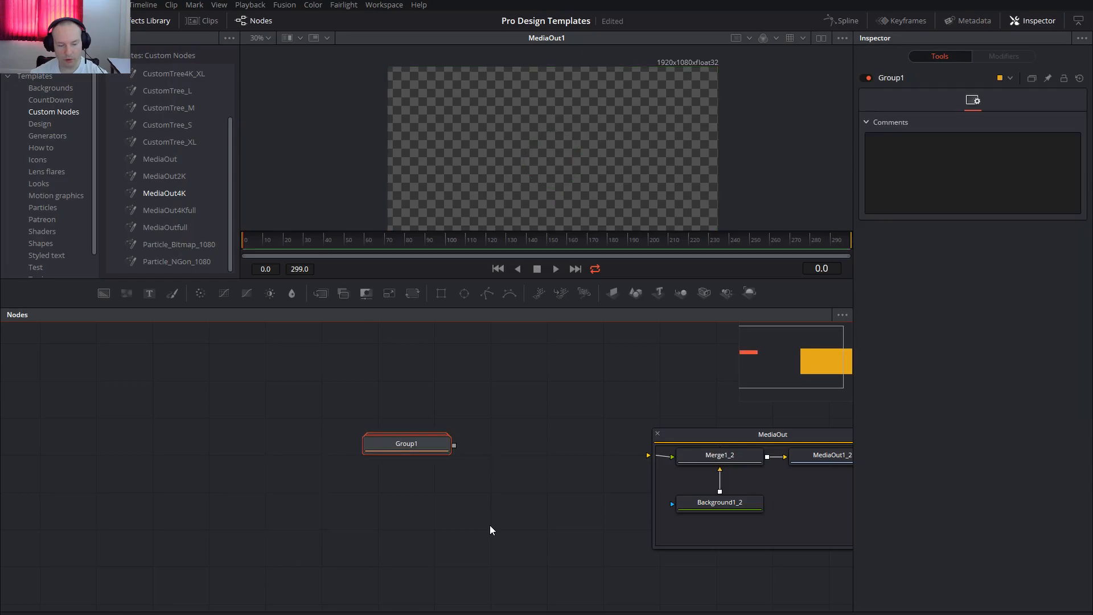
{"action": "mouse_move", "coordinate": [407, 449]}
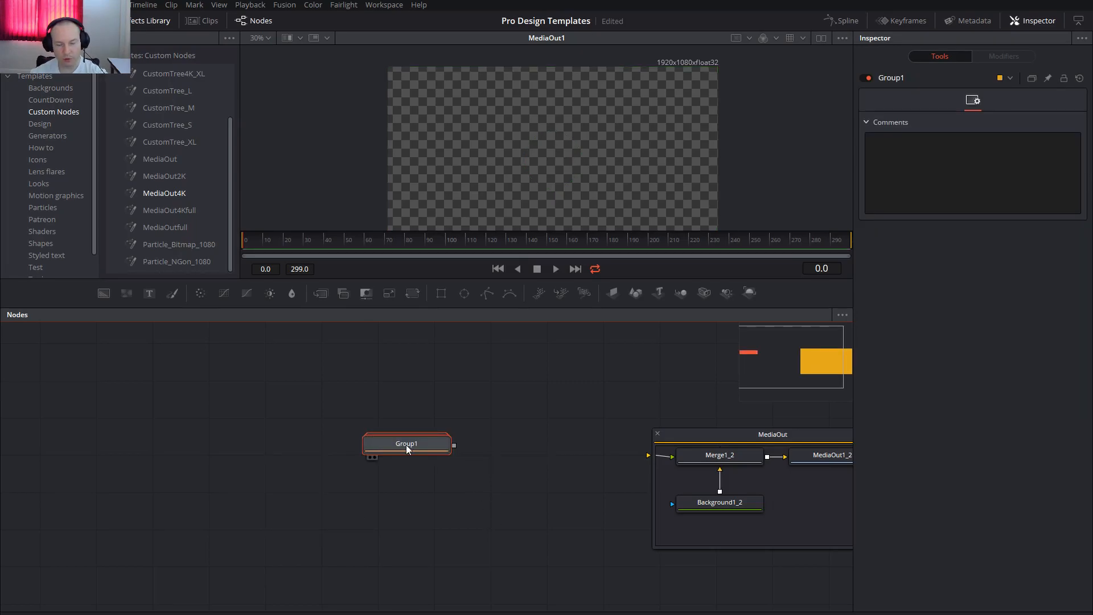
{"action": "key", "text": "F2"}
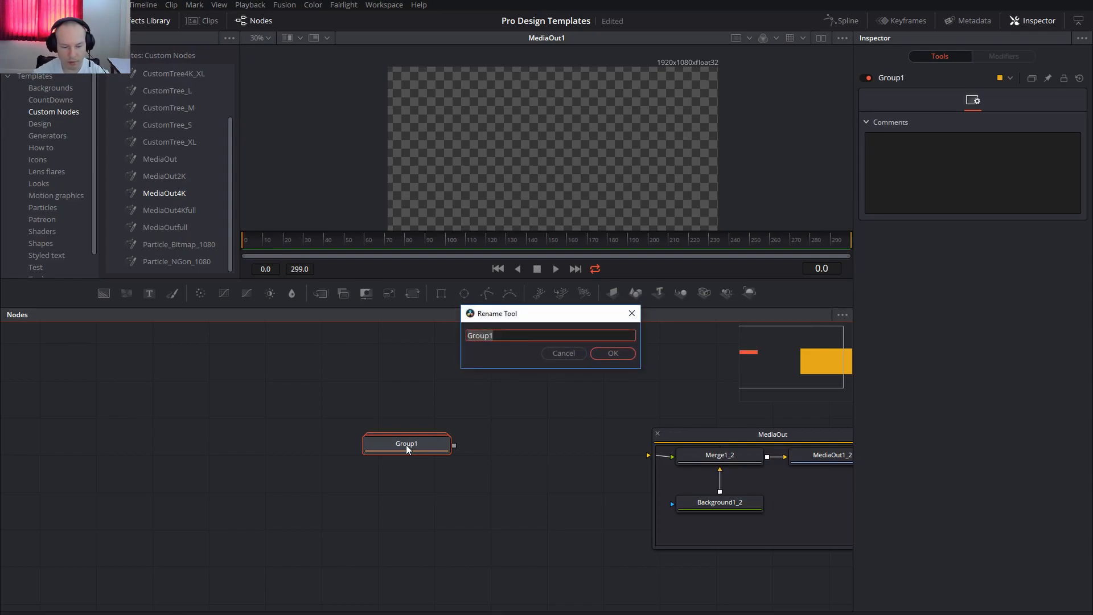
{"action": "type", "text": "Media Out FullHD"}
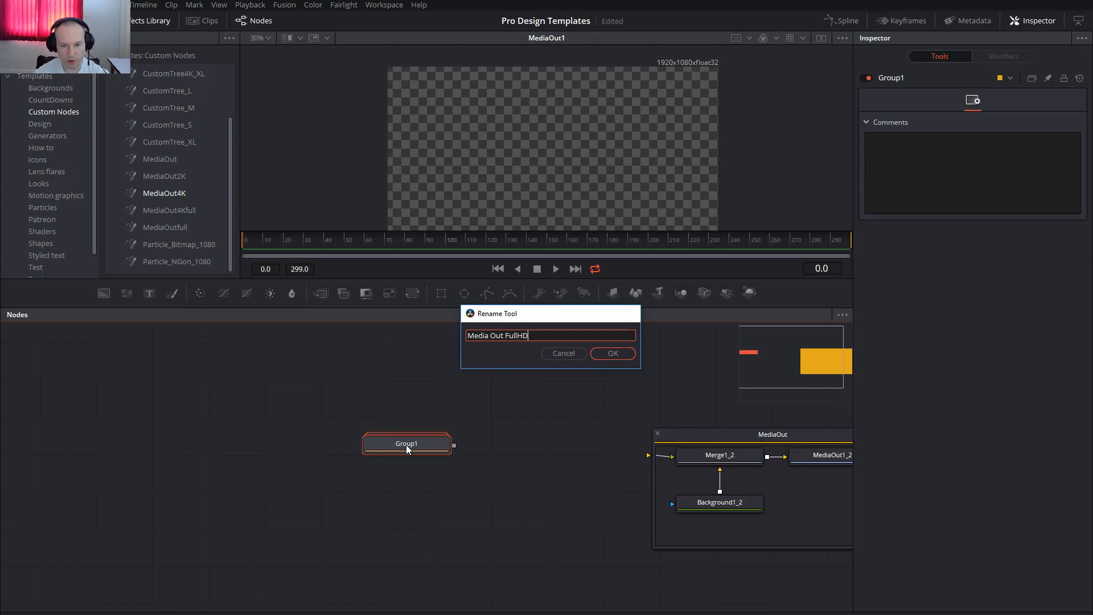
{"action": "key", "text": "Return"}
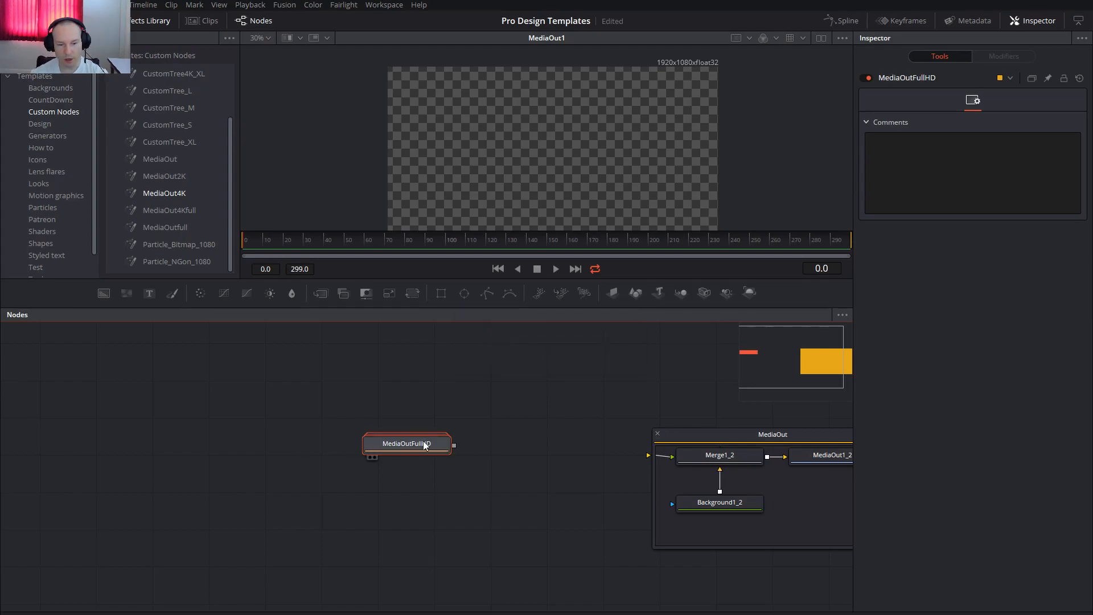
Open the dialog for saving the MediaOutFullHD group's settings as a file and close it without saving.
{"action": "right_click", "coordinate": [403, 449]}
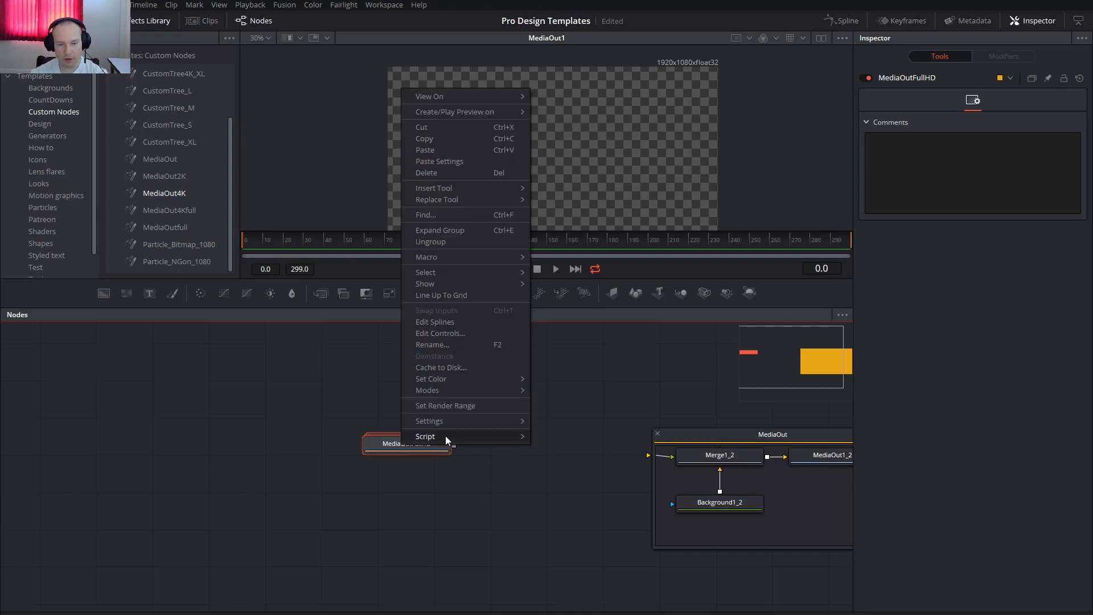
{"action": "mouse_move", "coordinate": [449, 423]}
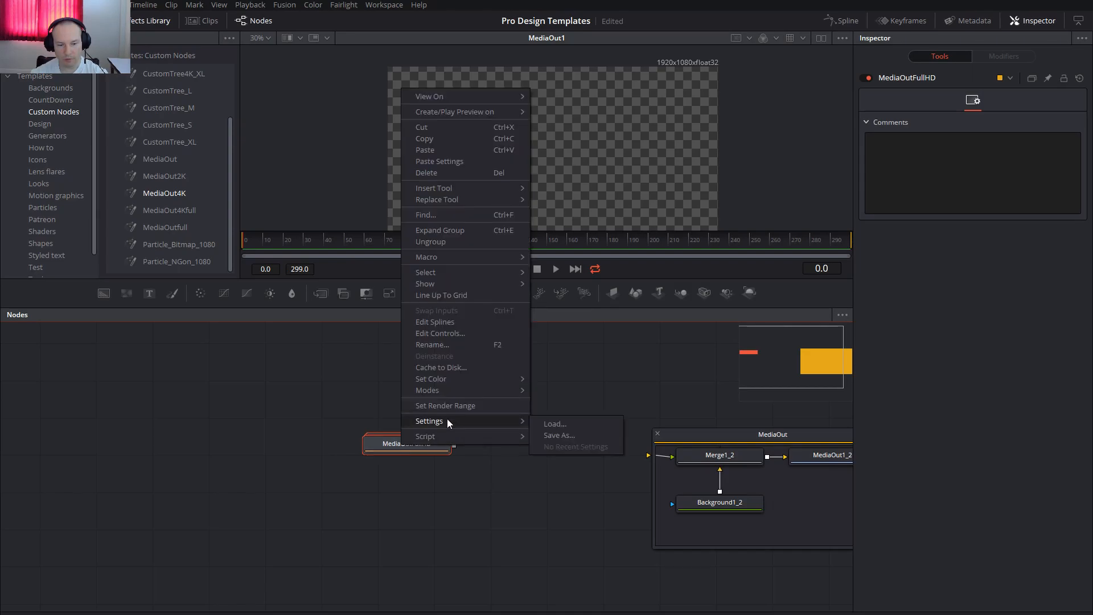
{"action": "left_click", "coordinate": [590, 436]}
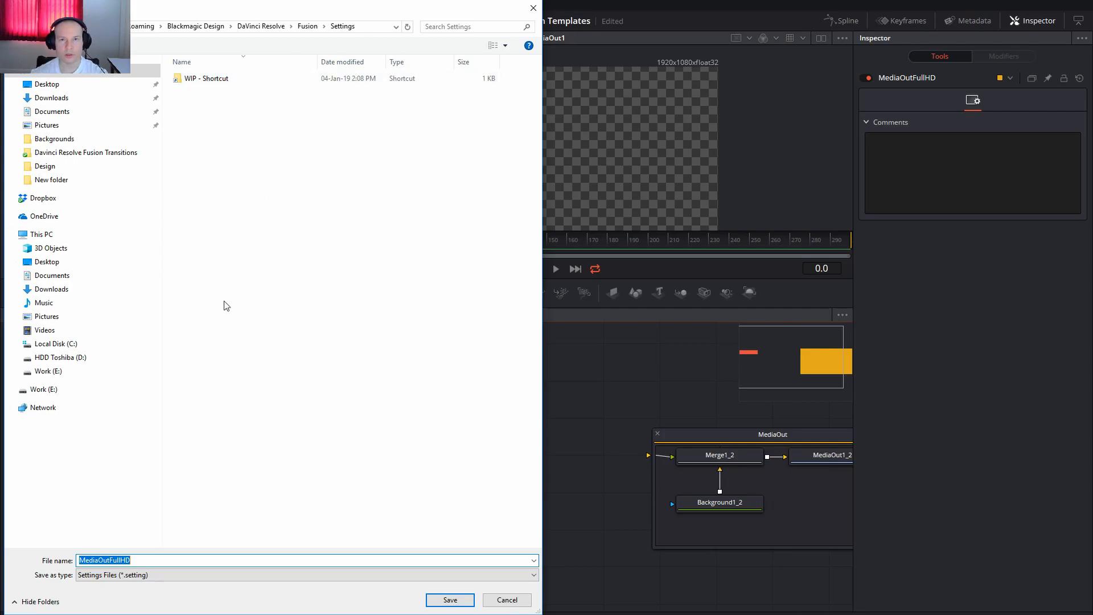
{"action": "left_click", "coordinate": [533, 8]}
{"action": "left_click", "coordinate": [524, 395]}
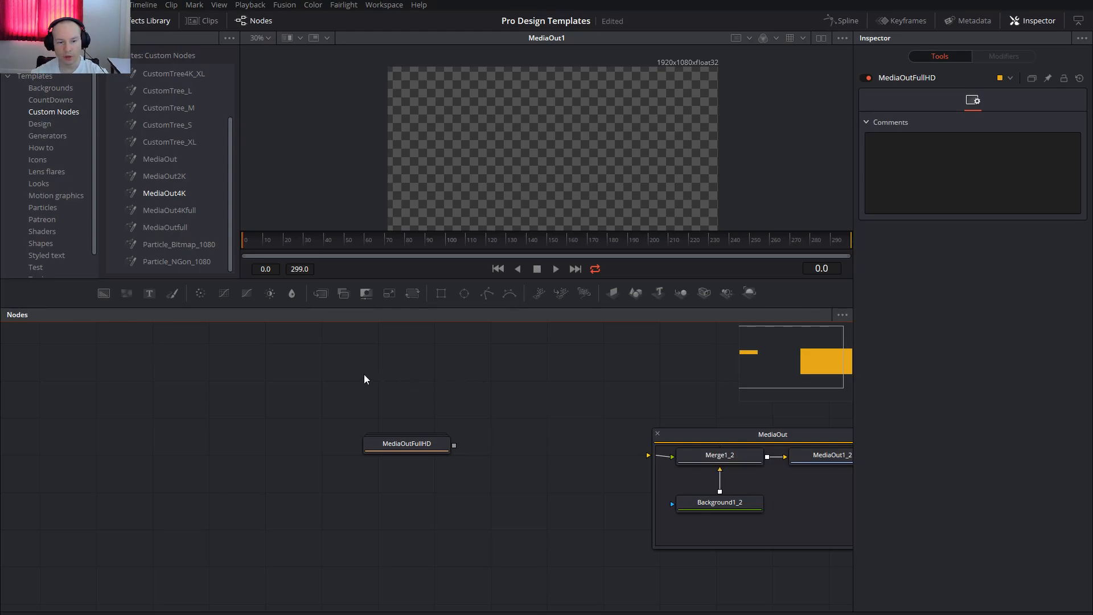
Delete the MediaOutFullHD group and the expanded MediaOut group from the node graph.
{"action": "left_click_drag", "start_coordinate": [368, 377], "coordinate": [365, 382]}
{"action": "left_click_drag", "start_coordinate": [373, 461], "coordinate": [474, 504]}
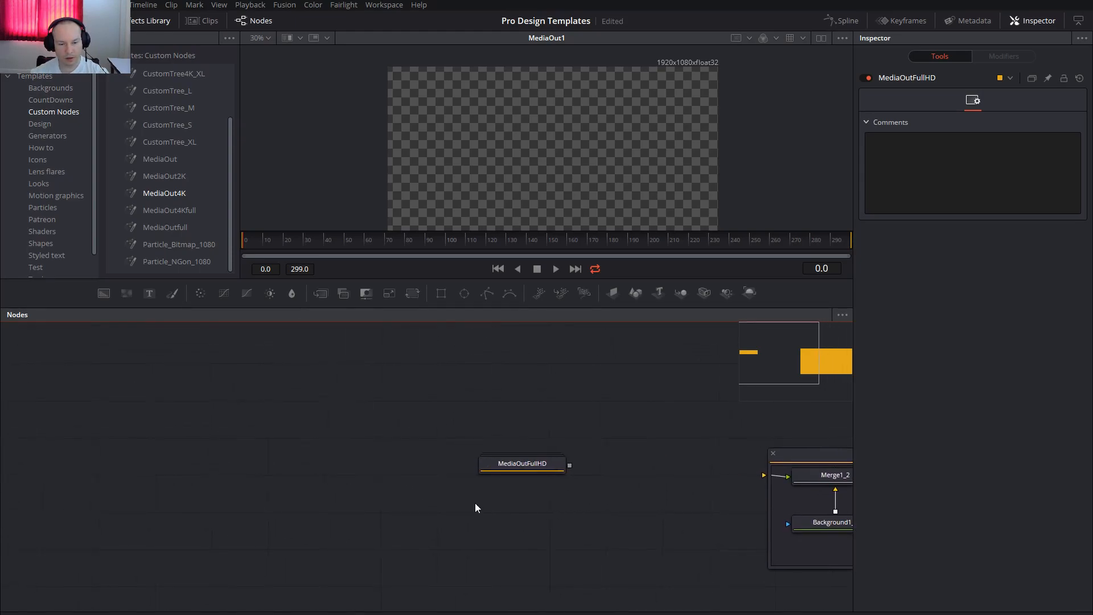
{"action": "key", "text": "Delete"}
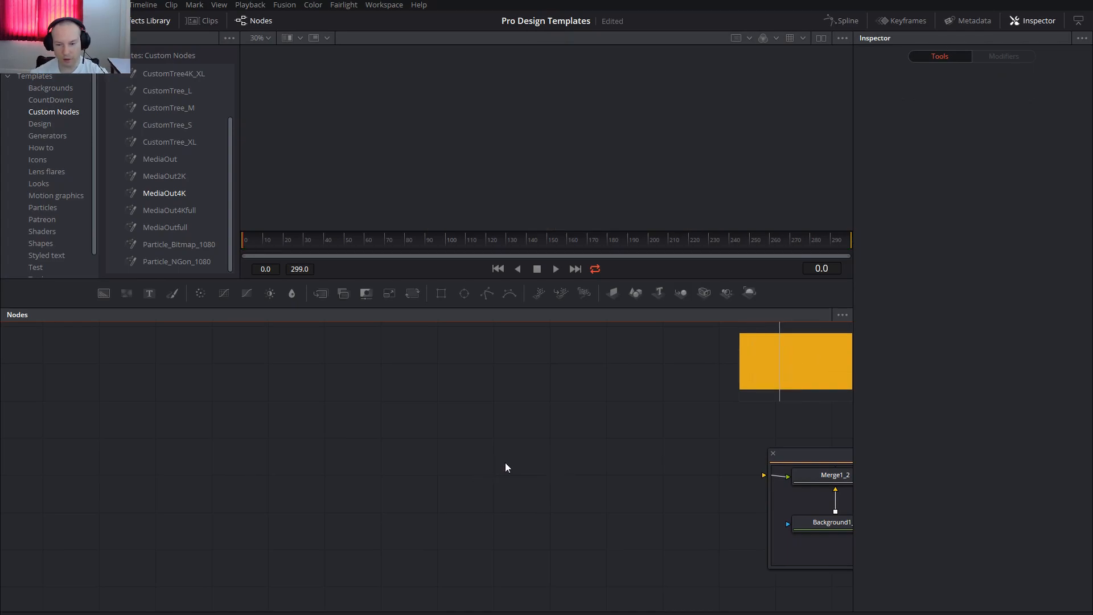
{"action": "left_click_drag", "start_coordinate": [673, 457], "coordinate": [484, 483]}
{"action": "left_click", "coordinate": [672, 449]}
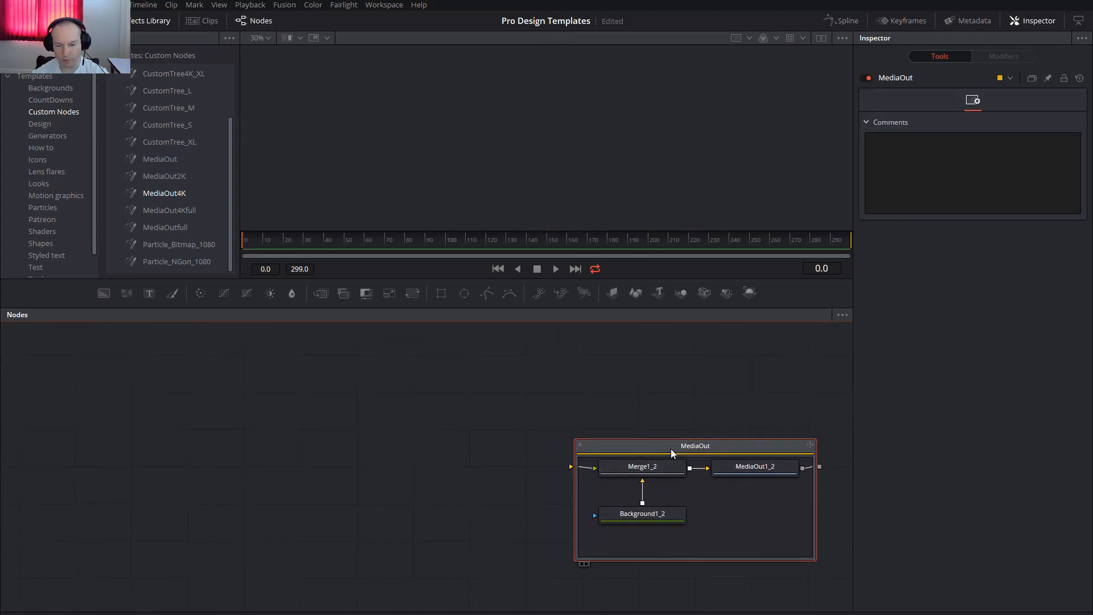
{"action": "key", "text": "Delete"}
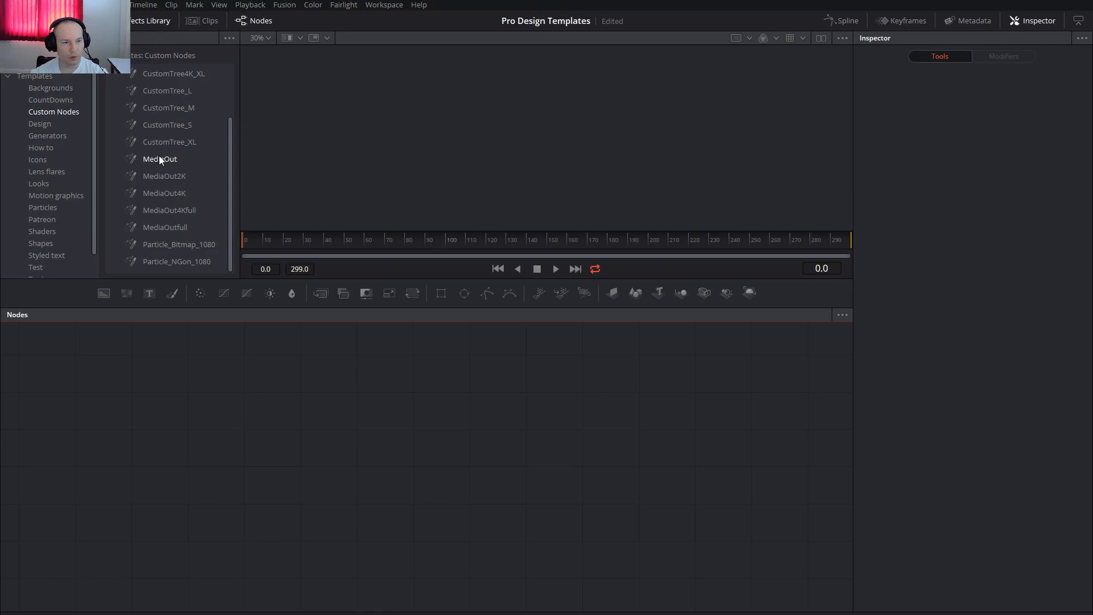
Add the Particle_Bitmap_1080 and Particle_NGon_1080 custom nodes to the empty node graph.
{"action": "scroll", "coordinate": [179, 176], "scroll_direction": "up", "scroll_amount": 3}
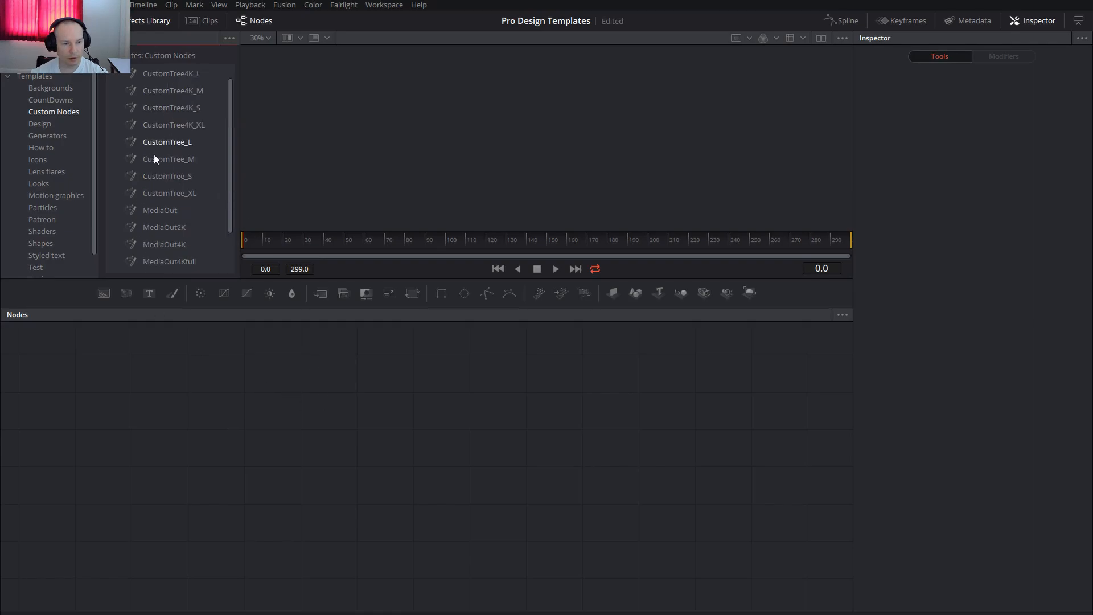
{"action": "scroll", "coordinate": [160, 145], "scroll_direction": "down", "scroll_amount": 3}
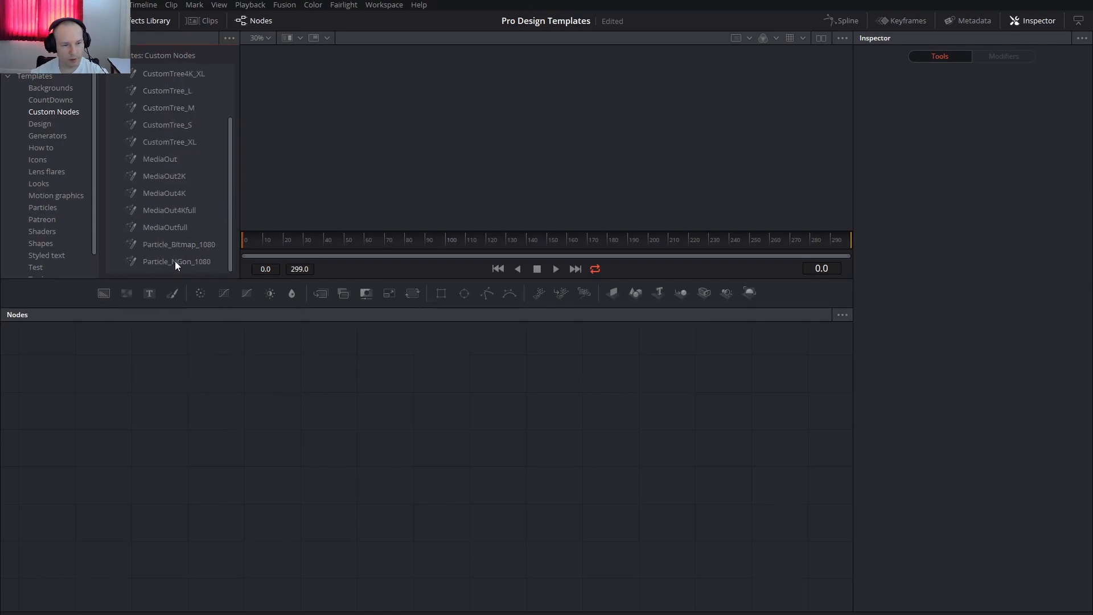
{"action": "left_click_drag", "start_coordinate": [165, 243], "coordinate": [239, 455]}
{"action": "left_click_drag", "start_coordinate": [192, 390], "coordinate": [312, 394]}
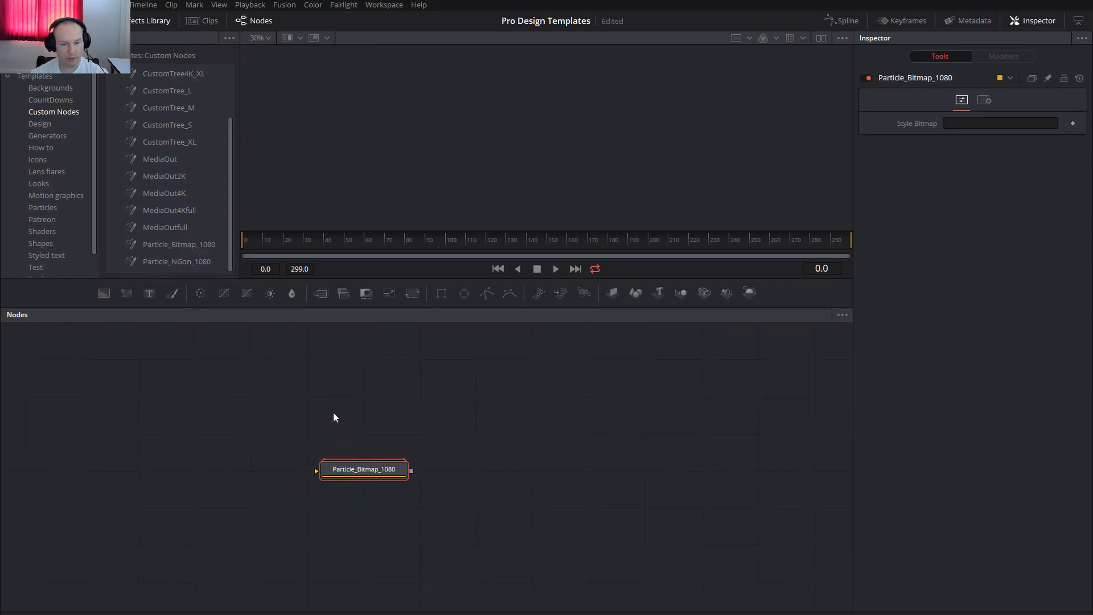
{"action": "left_click_drag", "start_coordinate": [183, 263], "coordinate": [378, 530]}
{"action": "left_click_drag", "start_coordinate": [186, 390], "coordinate": [266, 385]}
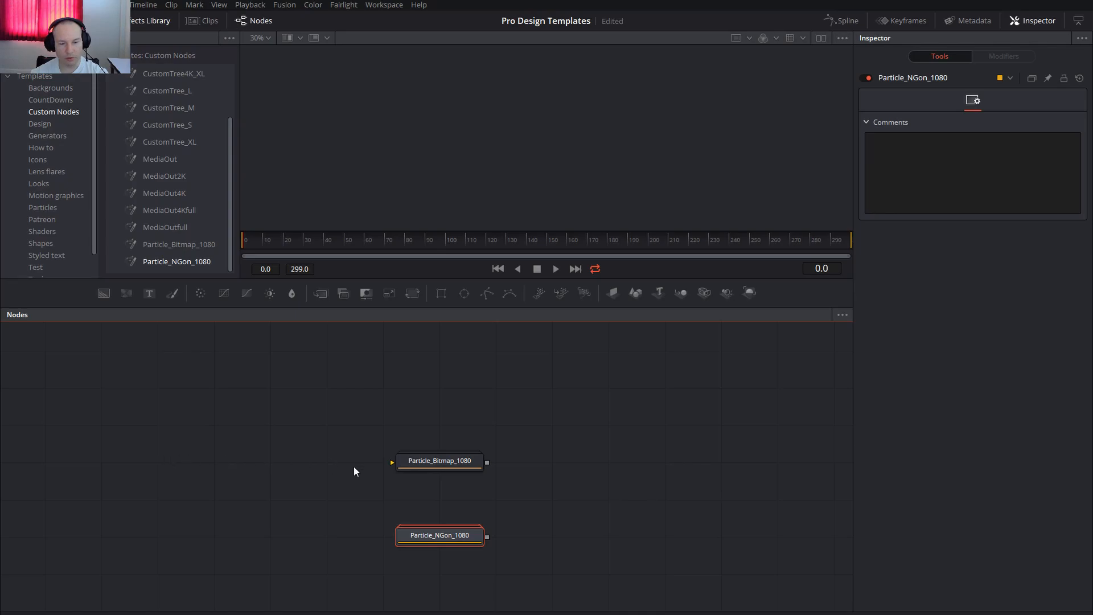
Add the MediaOut custom node, connect Particle_Bitmap_1080 to it, and move both particle nodes farther away from it.
{"action": "mouse_move", "coordinate": [431, 462]}
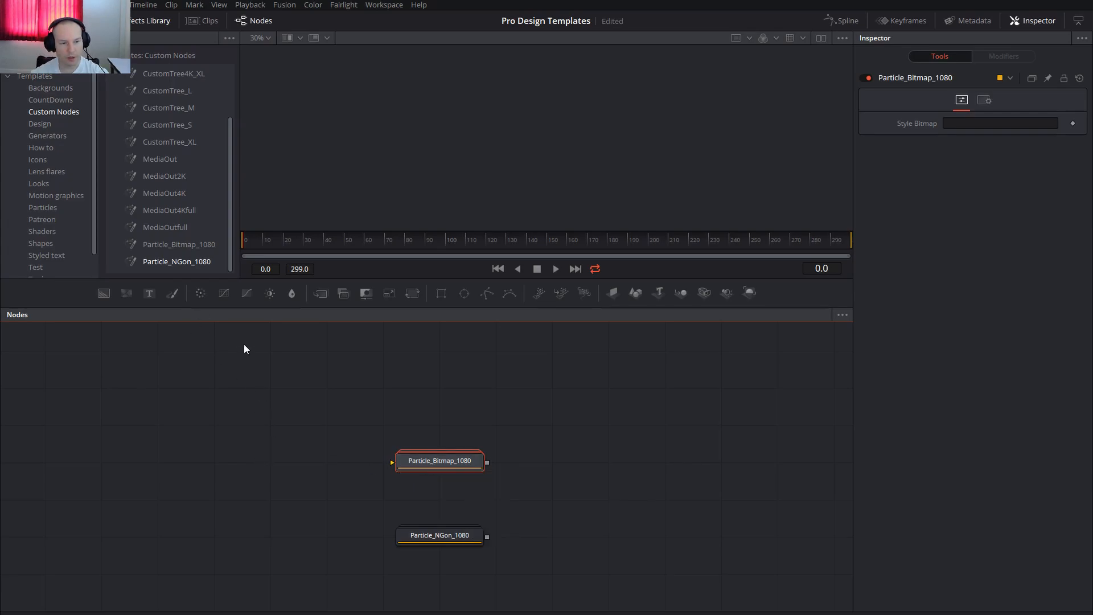
{"action": "left_click_drag", "start_coordinate": [149, 159], "coordinate": [682, 477]}
{"action": "left_click_drag", "start_coordinate": [494, 465], "coordinate": [652, 460]}
{"action": "left_click_drag", "start_coordinate": [452, 459], "coordinate": [286, 458]}
{"action": "left_click_drag", "start_coordinate": [441, 535], "coordinate": [269, 535]}
Insert a Merge between Particle_Bitmap_1080 and MediaOut, attach a Background node to it, and swap the Merge's inputs.
{"action": "left_click_drag", "start_coordinate": [320, 294], "coordinate": [506, 464]}
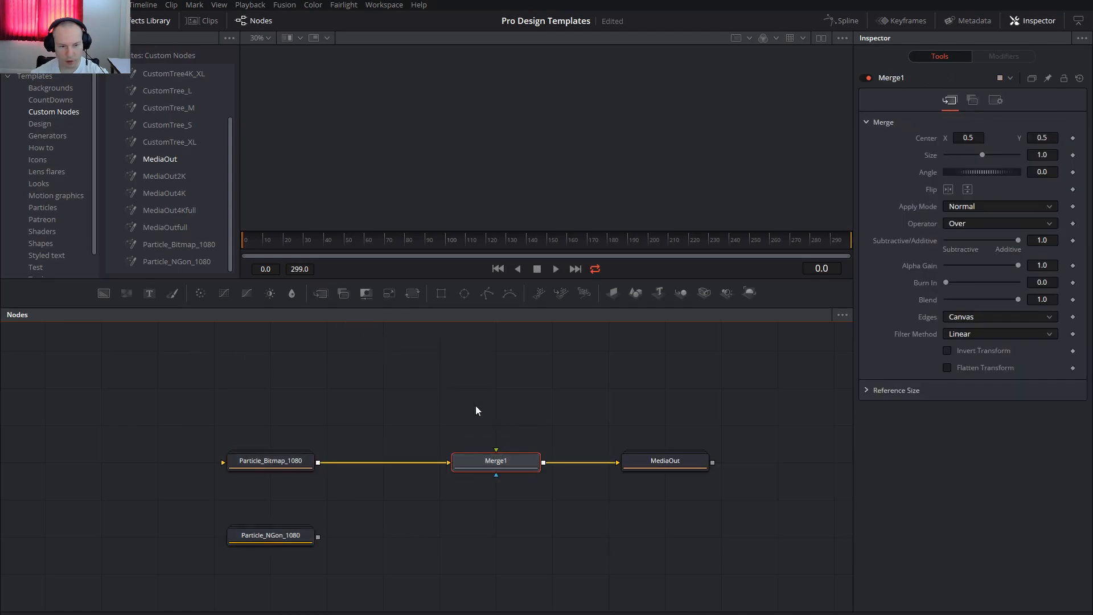
{"action": "left_click_drag", "start_coordinate": [192, 374], "coordinate": [495, 459]}
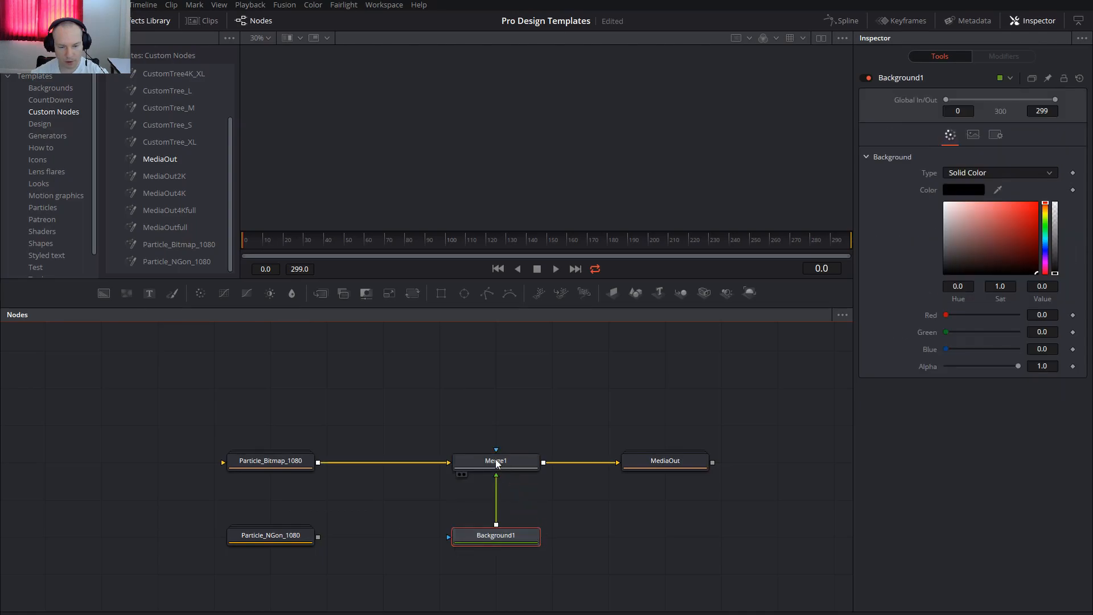
{"action": "left_click", "coordinate": [513, 460]}
{"action": "key", "text": "ctrl+t"}
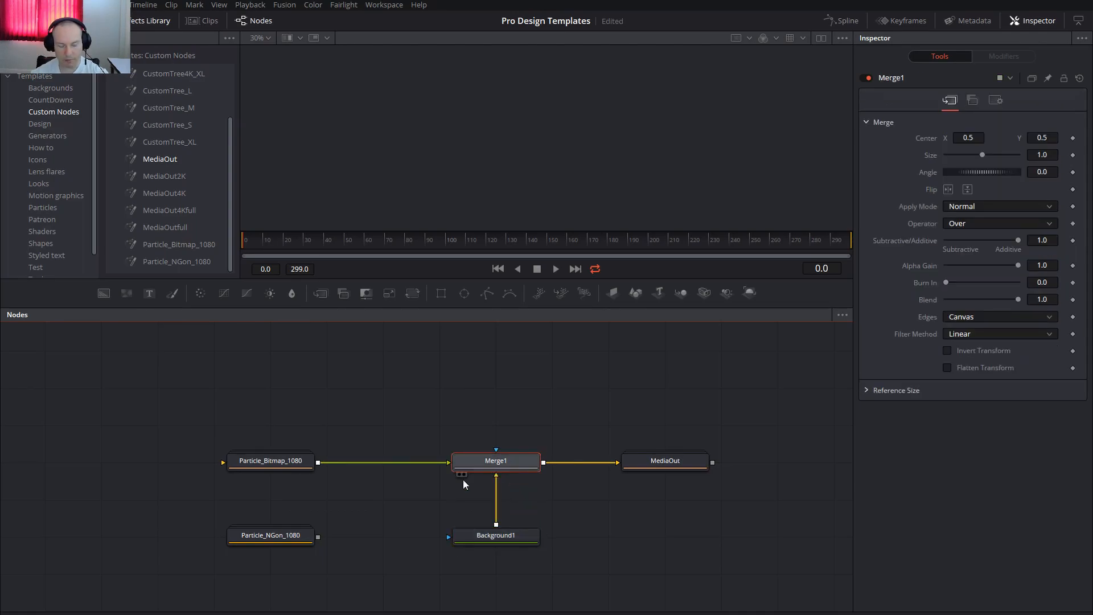
Show MediaOut in the viewer and set Background1's colour to dark grey with red, green and blue at 0.205.
{"action": "left_click", "coordinate": [501, 536]}
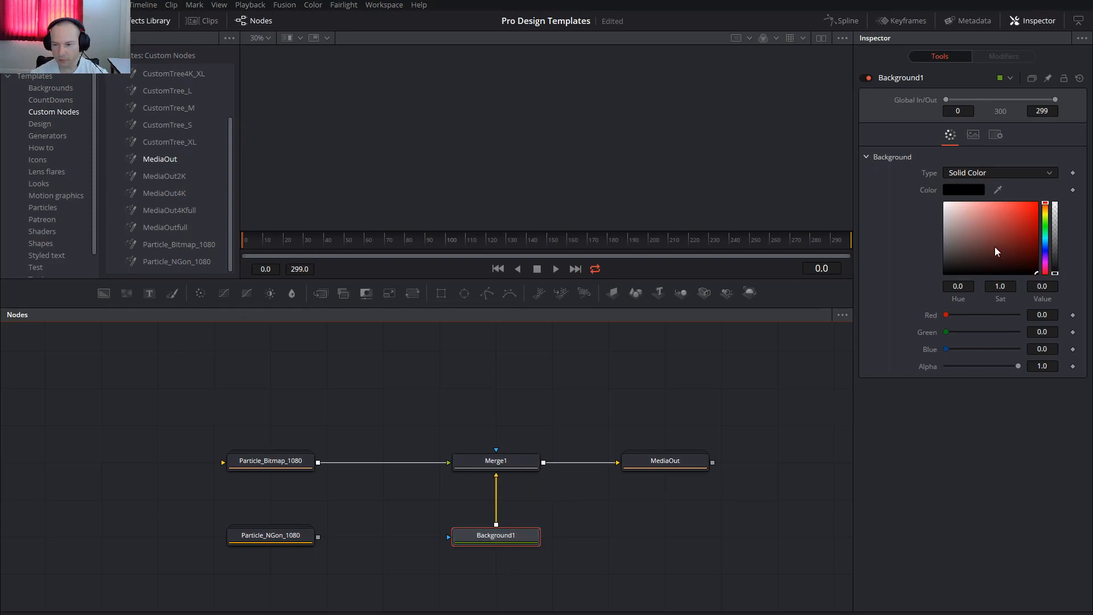
{"action": "left_click", "coordinate": [670, 469]}
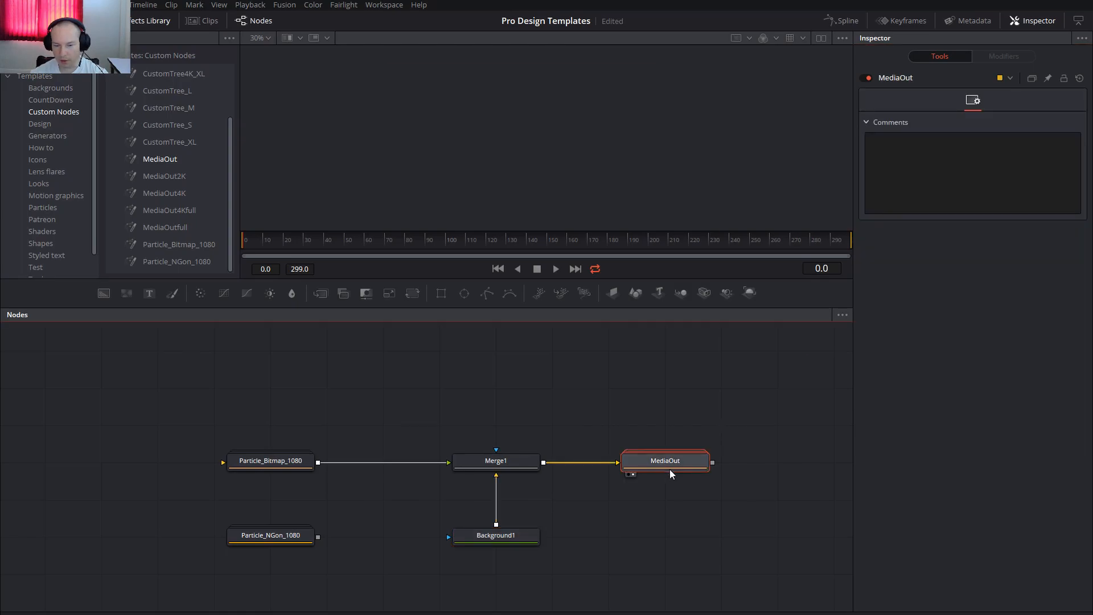
{"action": "left_click", "coordinate": [494, 543]}
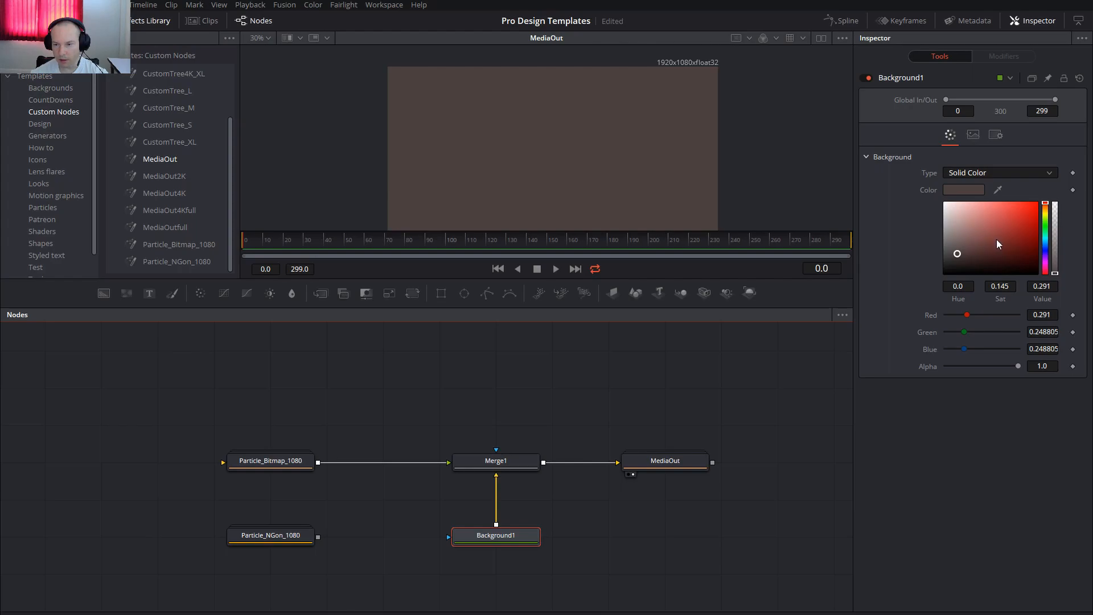
{"action": "mouse_move", "coordinate": [991, 241]}
{"action": "left_mouse_down"}
{"action": "mouse_move", "coordinate": [1040, 282]}
{"action": "mouse_move", "coordinate": [972, 238]}
{"action": "mouse_move", "coordinate": [928, 239]}
{"action": "mouse_move", "coordinate": [925, 268]}
{"action": "mouse_move", "coordinate": [926, 259]}
{"action": "left_mouse_up"}
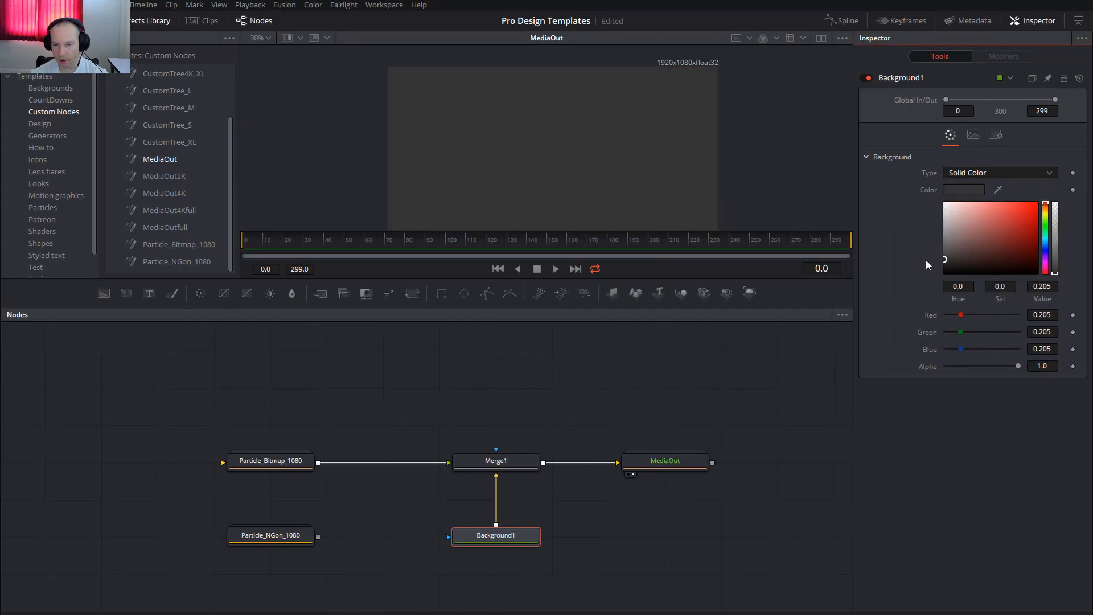
Turn off Auto Resolution for Background1 and set its image width and height both to 1920.
{"action": "left_click", "coordinate": [972, 136]}
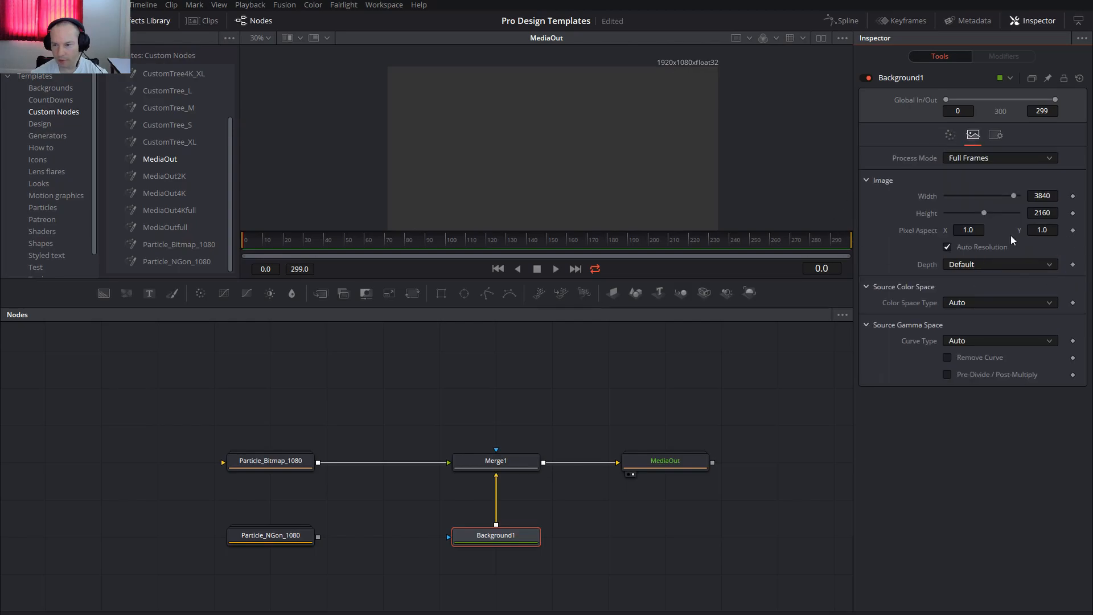
{"action": "left_click_drag", "start_coordinate": [1055, 195], "coordinate": [978, 193]}
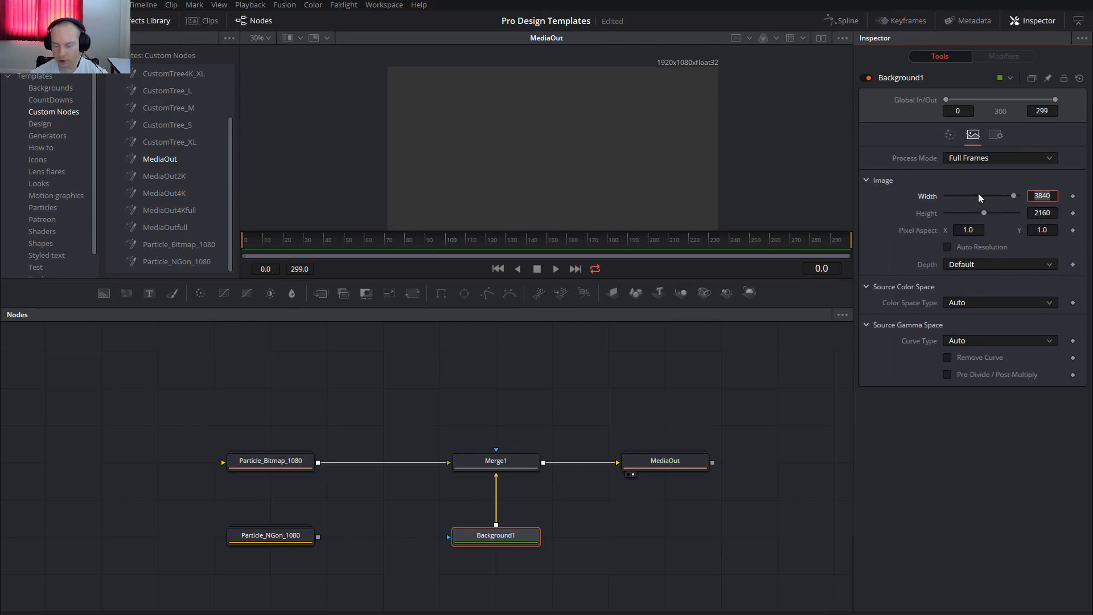
{"action": "type", "text": "19+"}
{"action": "key", "text": "BackSpace"}
{"action": "type", "text": "20"}
{"action": "key", "text": "Tab"}
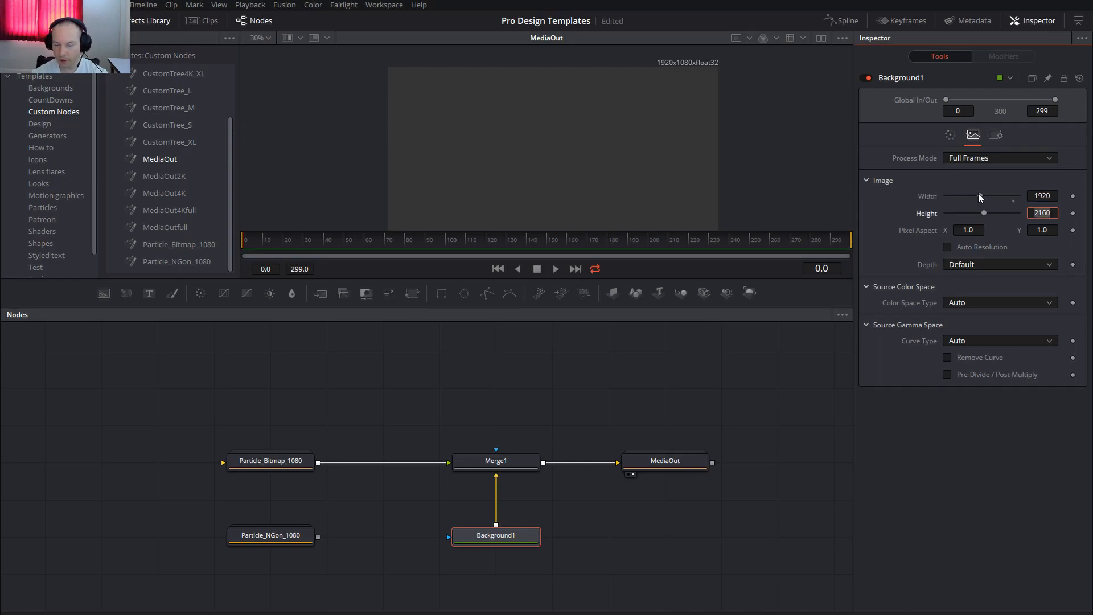
{"action": "type", "text": "2920"}
{"action": "key", "text": "Tab"}
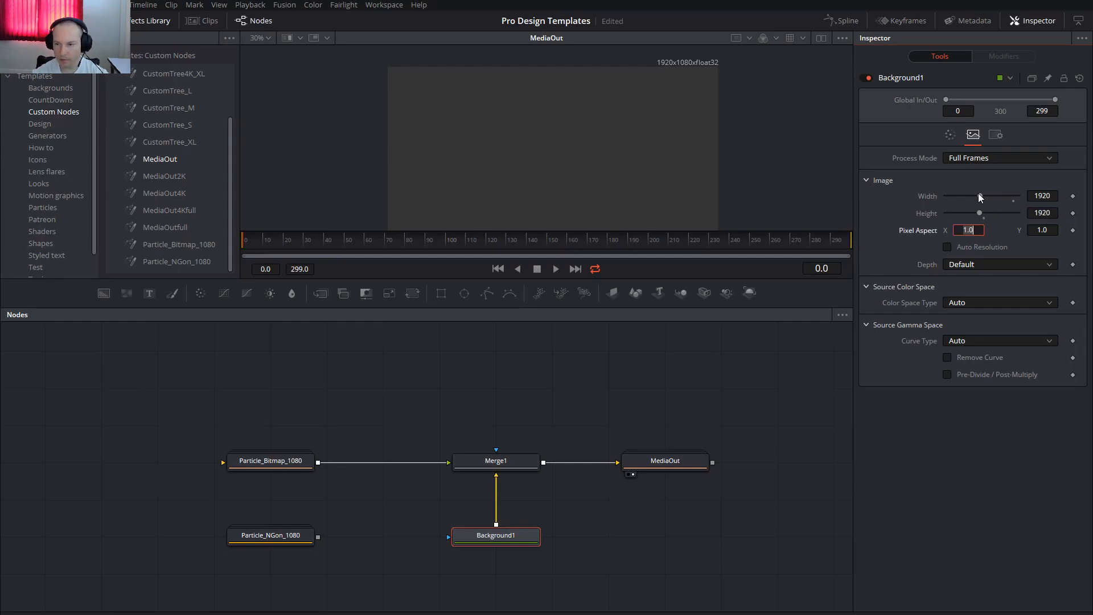
{"action": "left_click_drag", "start_coordinate": [385, 397], "coordinate": [510, 386]}
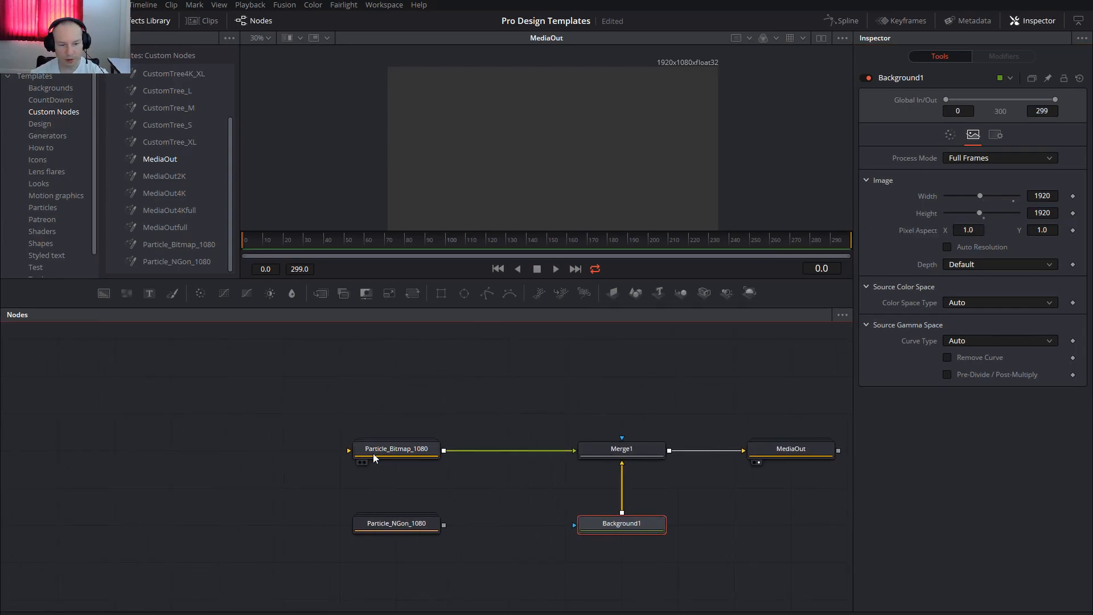
{"action": "left_click_drag", "start_coordinate": [317, 383], "coordinate": [344, 383]}
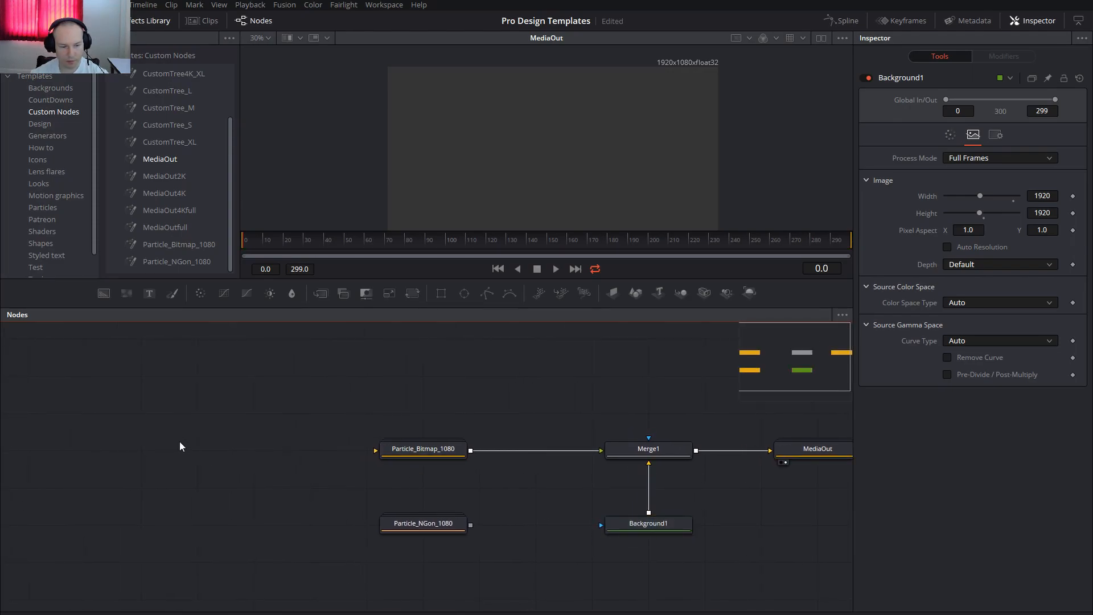
Paste a copy of the Background node and connect its output to the input of Particle_Bitmap_1080.
{"action": "key", "text": "ctrl+v"}
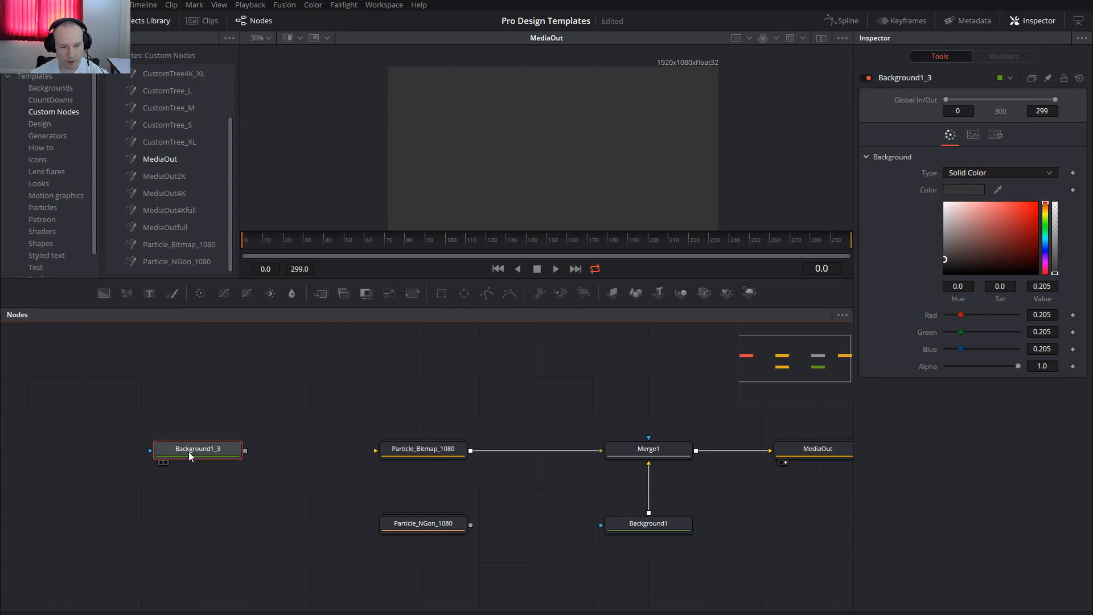
{"action": "left_click_drag", "start_coordinate": [246, 451], "coordinate": [423, 452]}
{"action": "left_click_drag", "start_coordinate": [255, 406], "coordinate": [335, 422]}
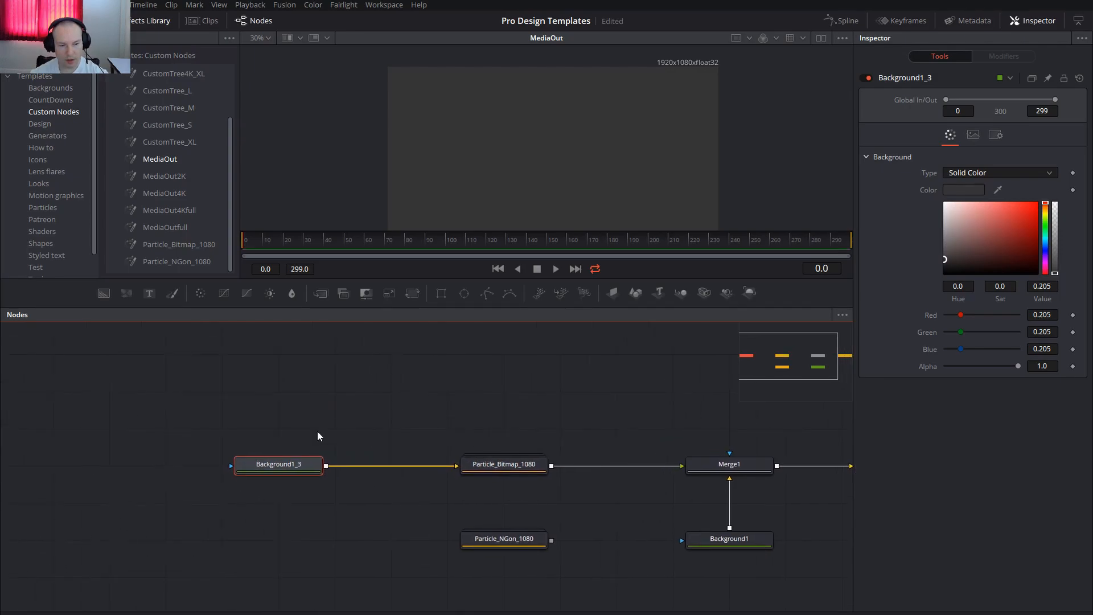
Set Background1_3's image width and height both to 150 and change its colour to white.
{"action": "left_click", "coordinate": [971, 135]}
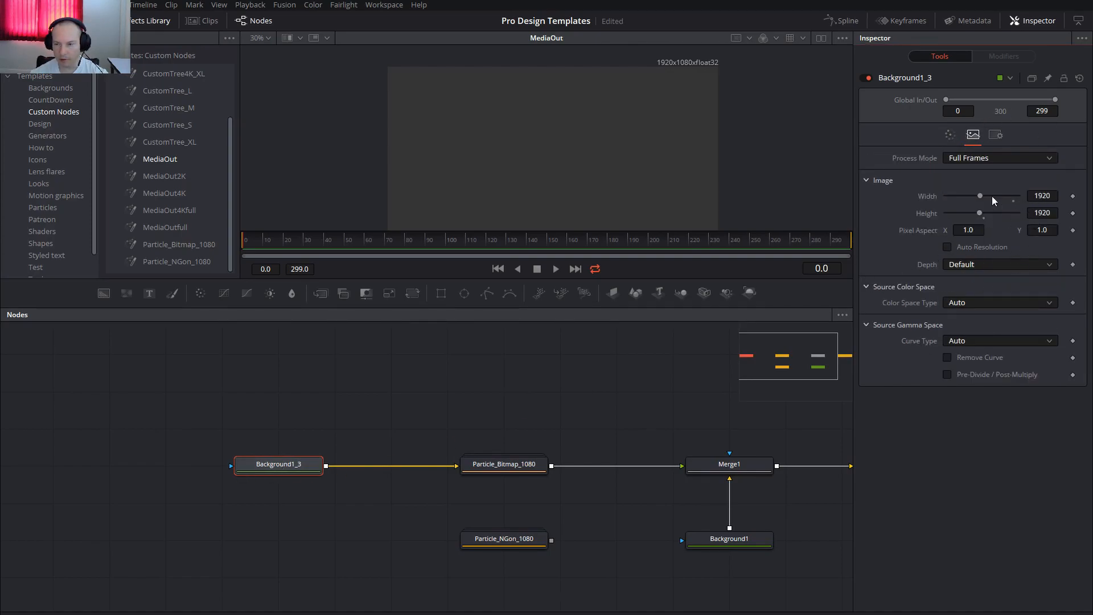
{"action": "left_click", "coordinate": [1036, 196]}
{"action": "left_click_drag", "start_coordinate": [1053, 195], "coordinate": [1005, 196]}
{"action": "type", "text": "150"}
{"action": "key", "text": "Tab"}
{"action": "type", "text": "150"}
{"action": "key", "text": "Tab"}
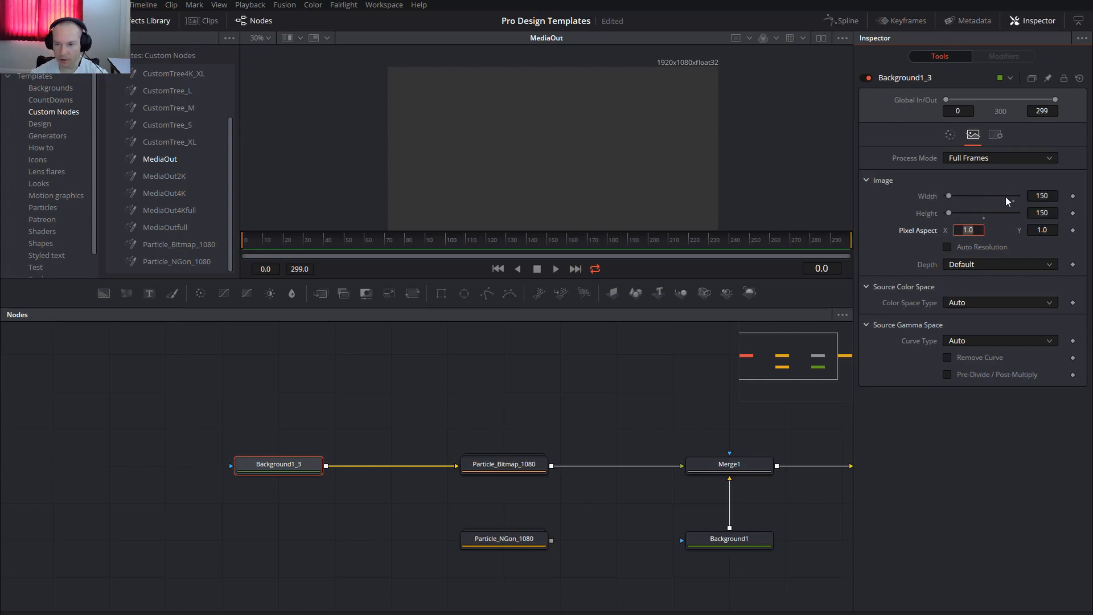
{"action": "left_click", "coordinate": [948, 136]}
{"action": "left_click_drag", "start_coordinate": [948, 209], "coordinate": [921, 182]}
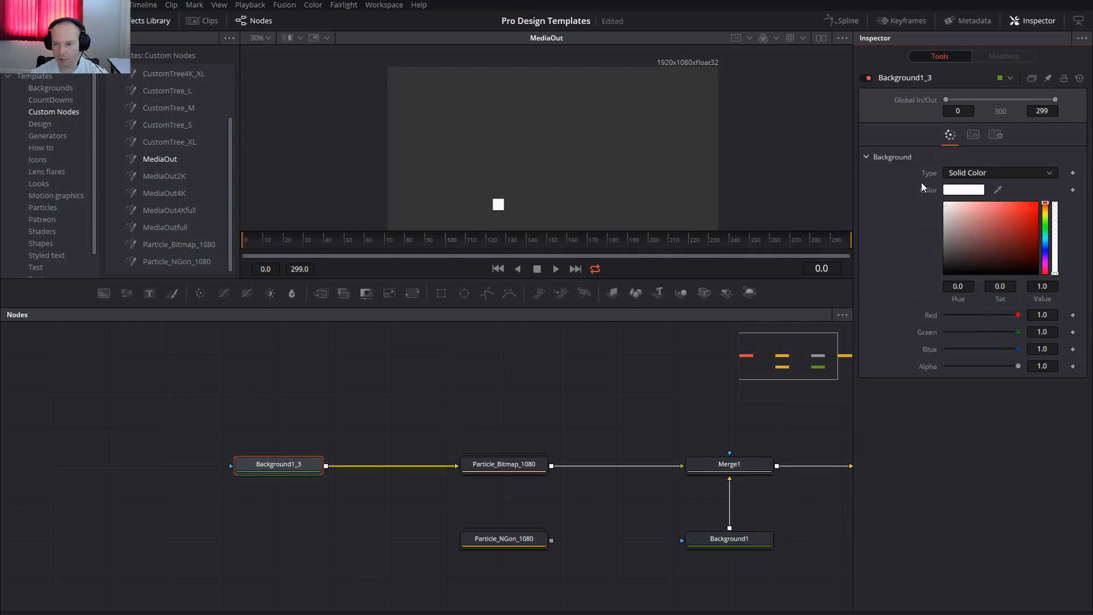
Add an Ellipse mask connected to the mask input of Background1_3.
{"action": "left_click_drag", "start_coordinate": [383, 372], "coordinate": [433, 381]}
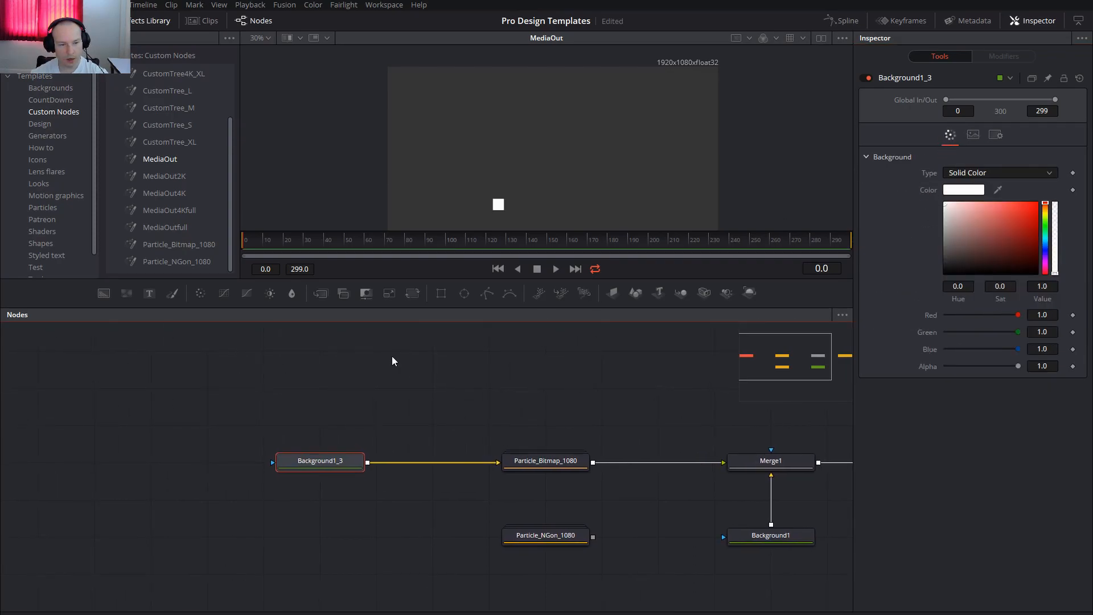
{"action": "left_click_drag", "start_coordinate": [464, 294], "coordinate": [273, 462]}
{"action": "left_click_drag", "start_coordinate": [90, 470], "coordinate": [128, 470]}
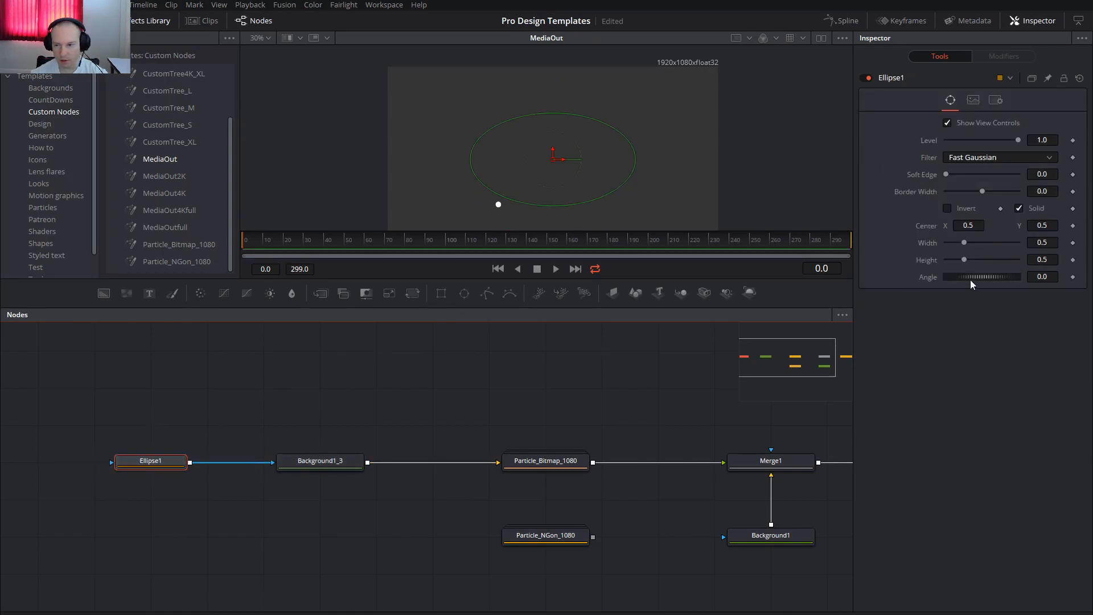
Turn Ellipse1 into a soft ring by switching off Solid, setting Border Width to 0.1 and Soft Edge to about 0.1.
{"action": "left_click", "coordinate": [1019, 208]}
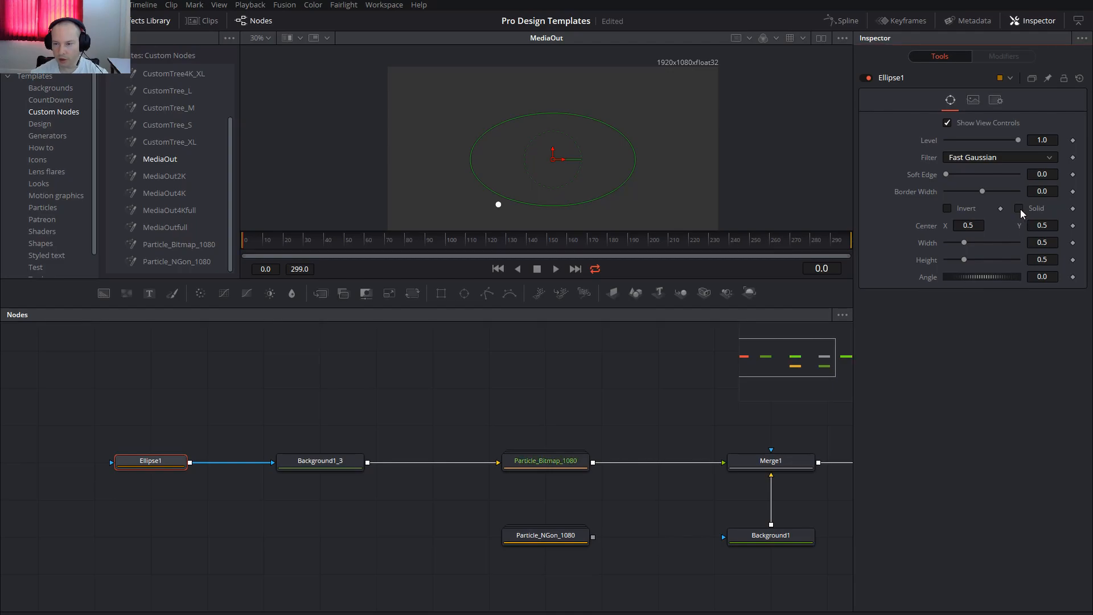
{"action": "left_click", "coordinate": [1037, 191]}
{"action": "type", "text": "0.1"}
{"action": "key", "text": "Tab"}
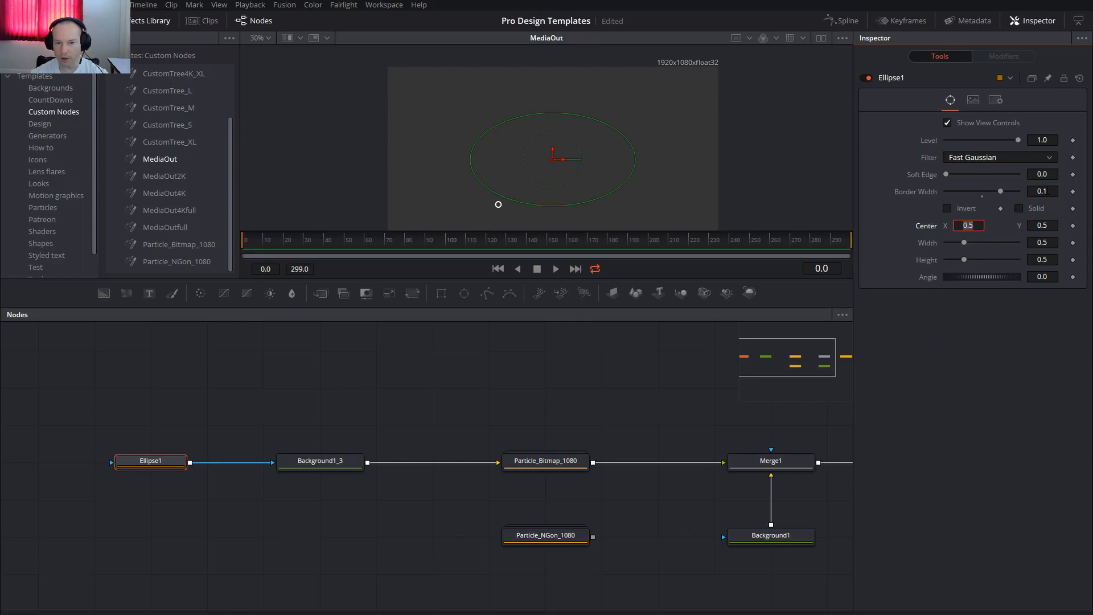
{"action": "left_click_drag", "start_coordinate": [946, 174], "coordinate": [984, 182]}
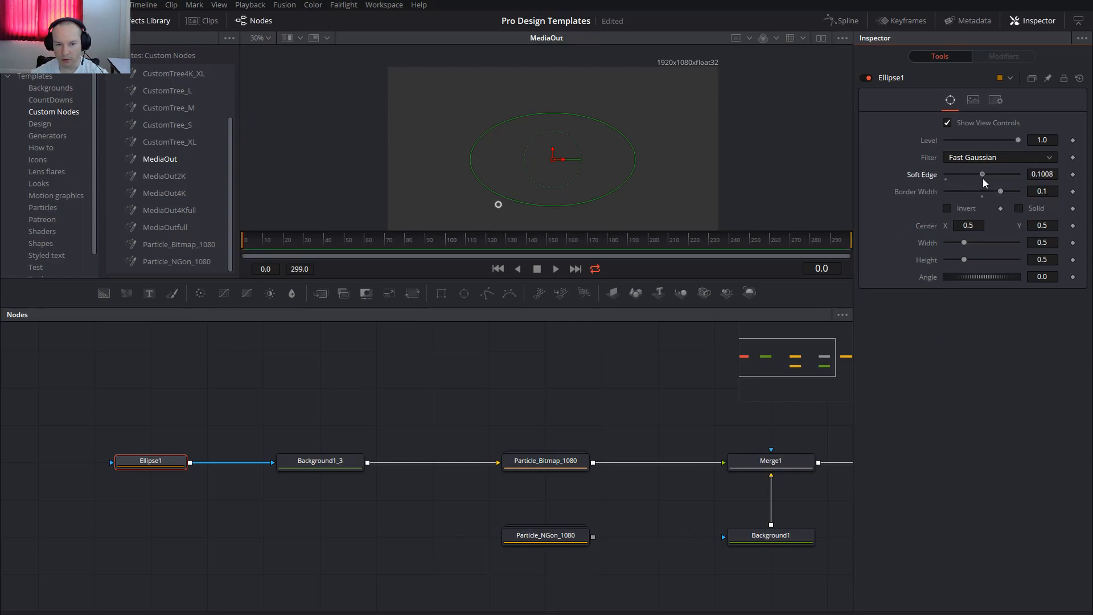
Hide the Effects Library, enlarge the viewer area and move the playhead to frame 185 to preview the bitmap particles.
{"action": "left_click_drag", "start_coordinate": [536, 180], "coordinate": [528, 150]}
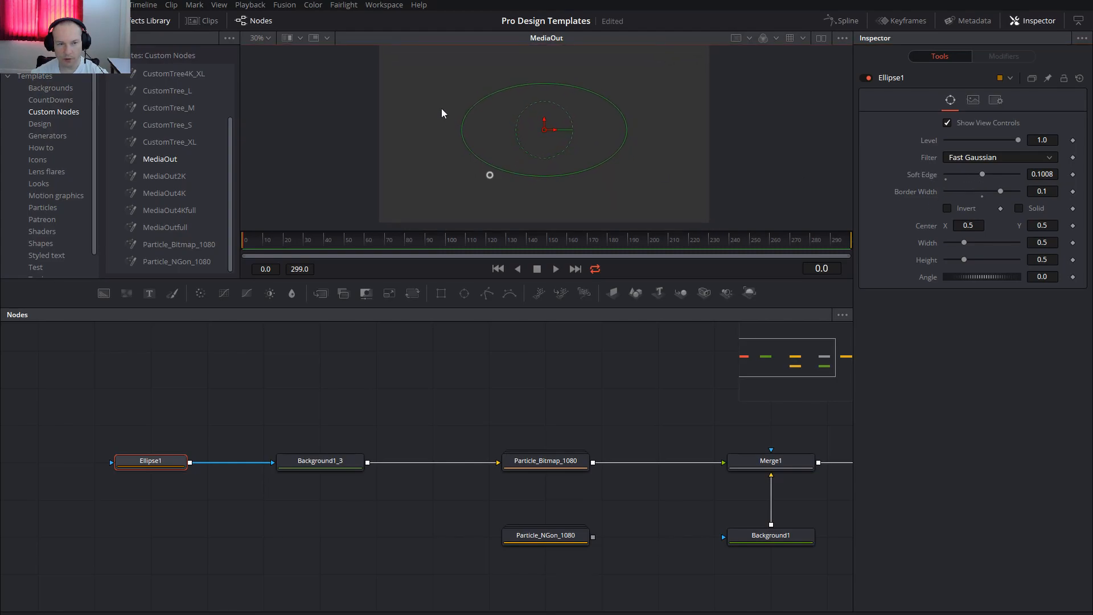
{"action": "left_click", "coordinate": [142, 21]}
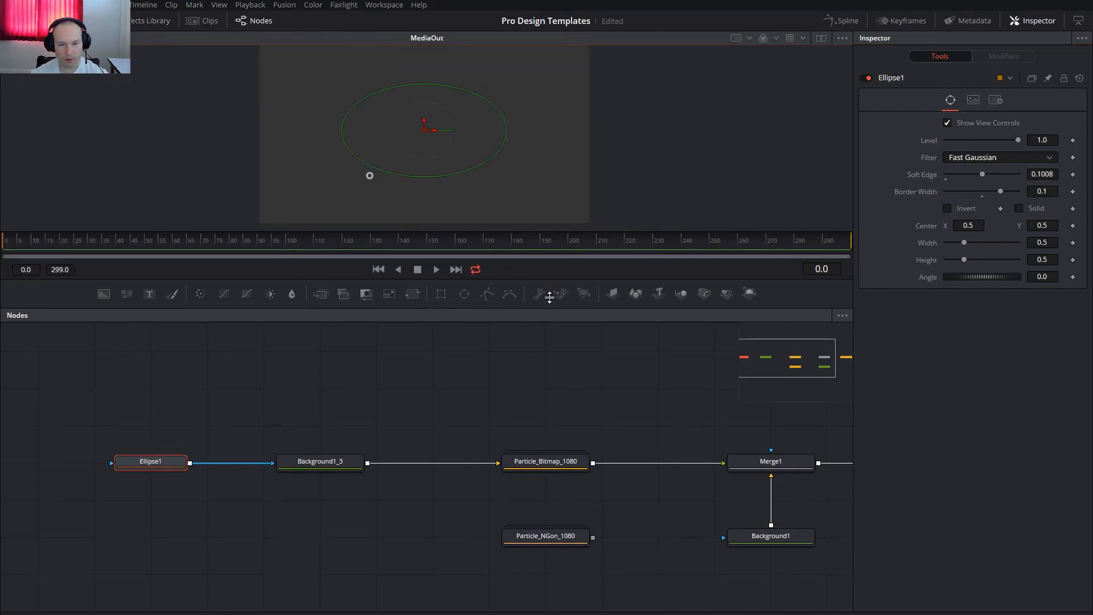
{"action": "left_click_drag", "start_coordinate": [646, 549], "coordinate": [527, 489]}
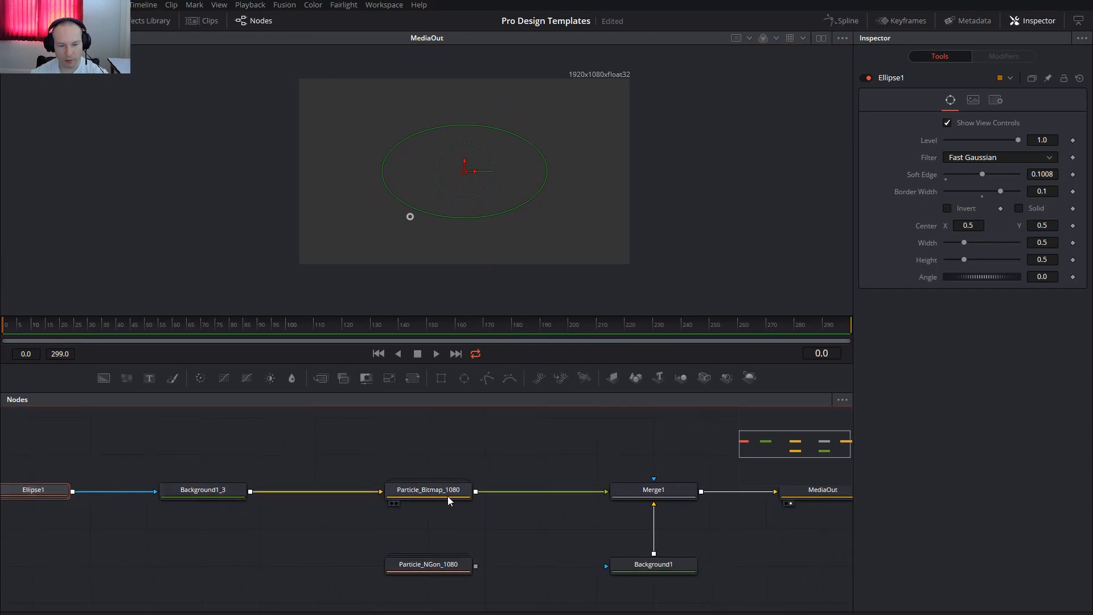
{"action": "left_click_drag", "start_coordinate": [594, 441], "coordinate": [515, 448]}
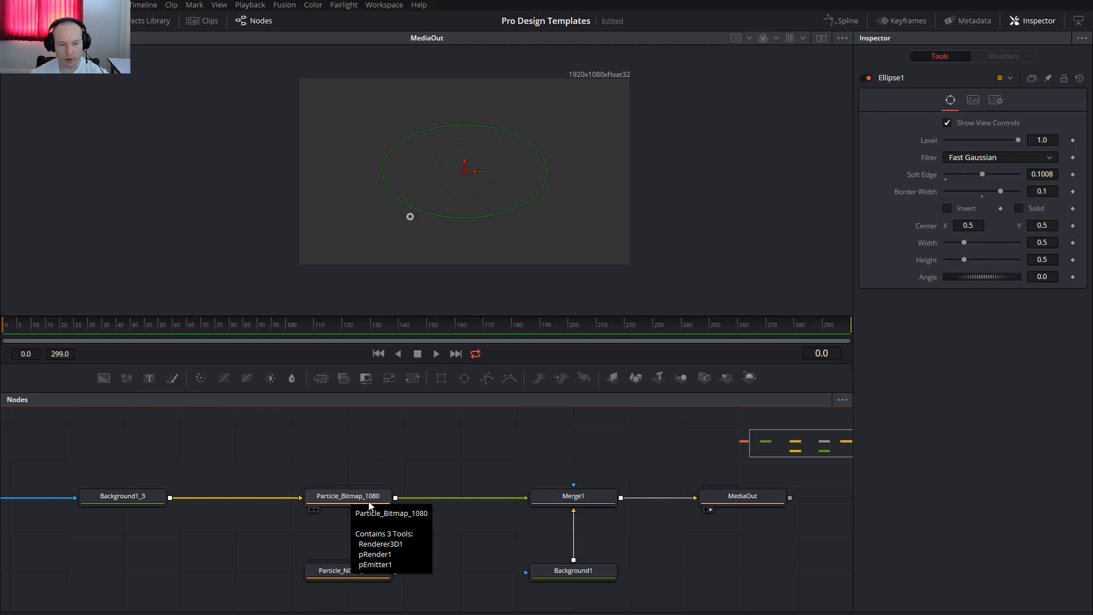
{"action": "left_click_drag", "start_coordinate": [5, 334], "coordinate": [527, 337]}
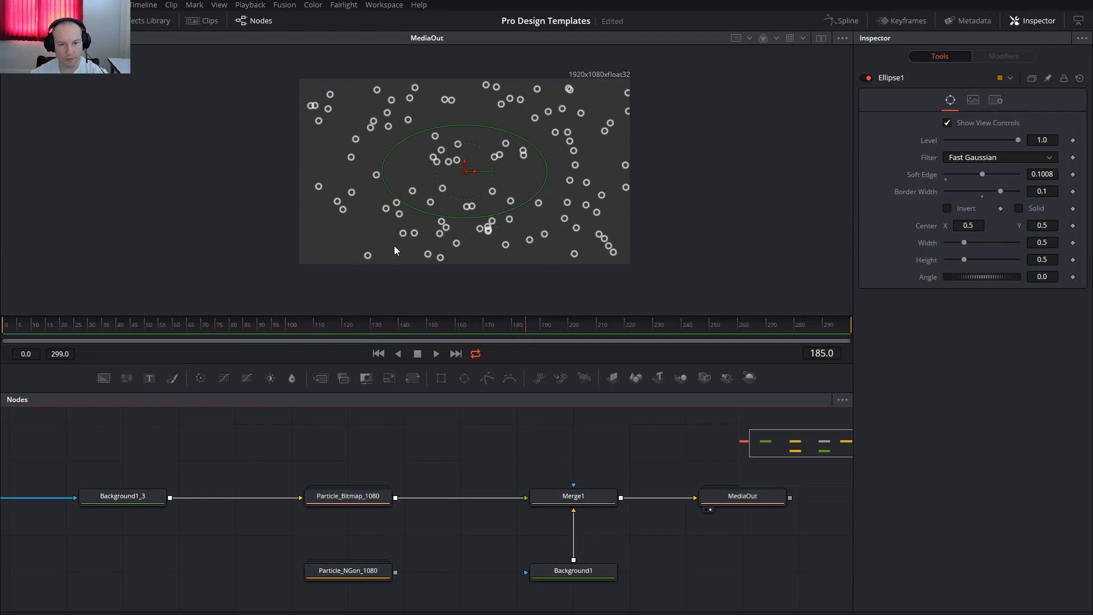
Expand the Particle_Bitmap_1080 group and view the emitter settings of the pEmitter1 node inside it.
{"action": "left_click_drag", "start_coordinate": [344, 502], "coordinate": [526, 452]}
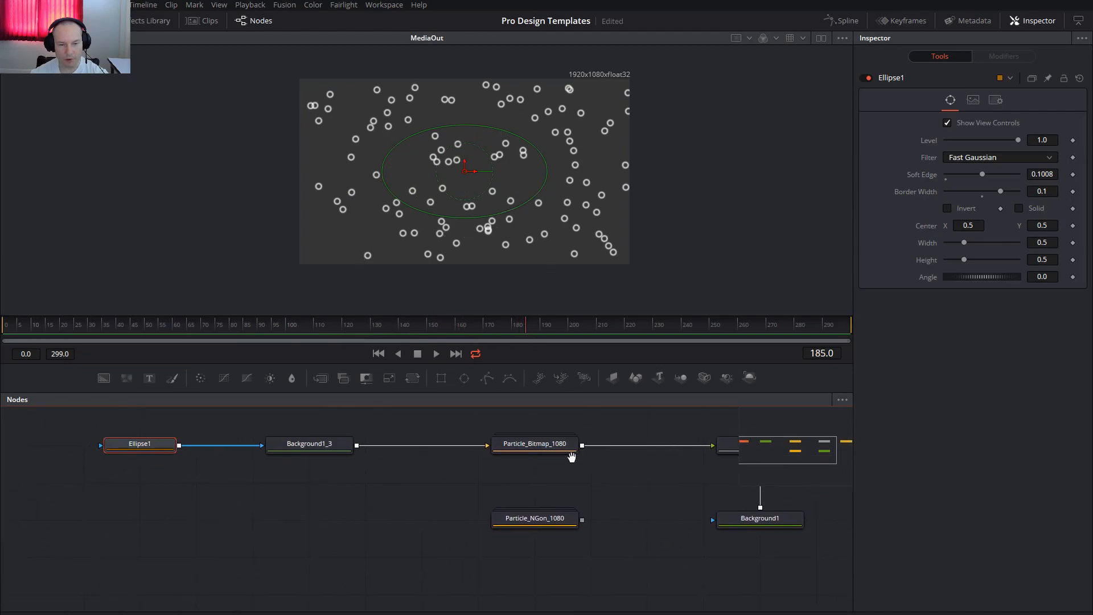
{"action": "double_click", "coordinate": [538, 446]}
{"action": "left_click_drag", "start_coordinate": [603, 422], "coordinate": [514, 437]}
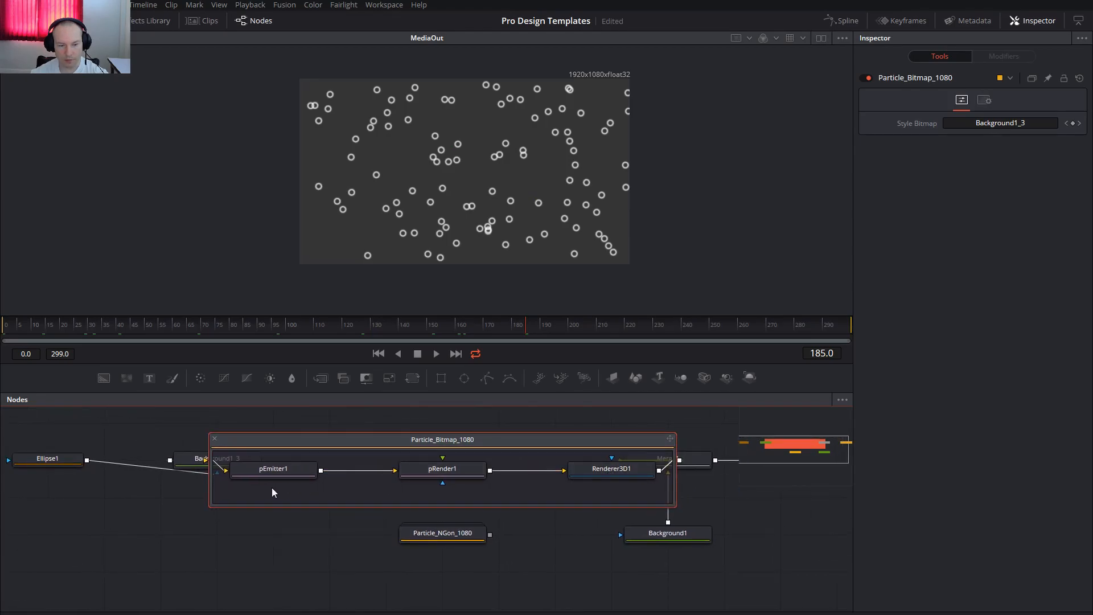
{"action": "left_click", "coordinate": [274, 468]}
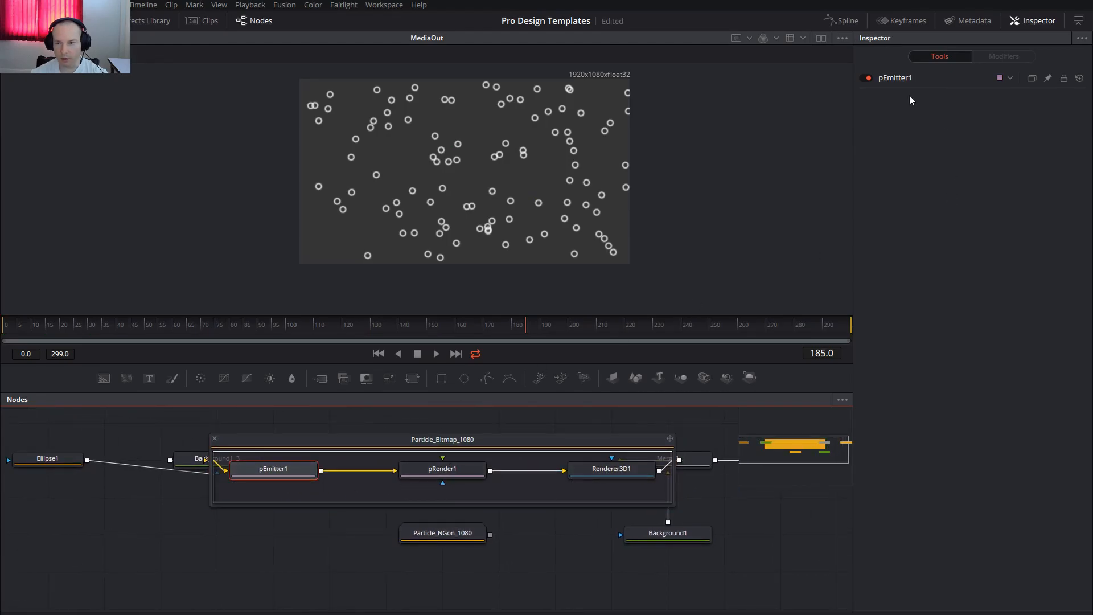
{"action": "left_click", "coordinate": [895, 82]}
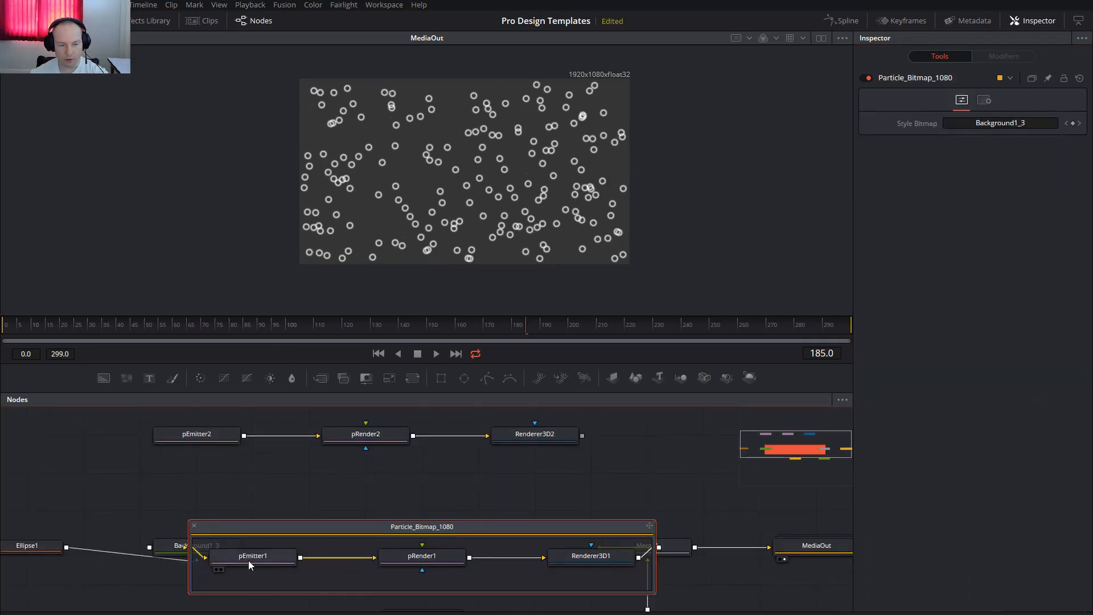
Examine pEmitter1's Region settings and collapse the Particle_Bitmap_1080 group.
{"action": "left_click", "coordinate": [248, 560]}
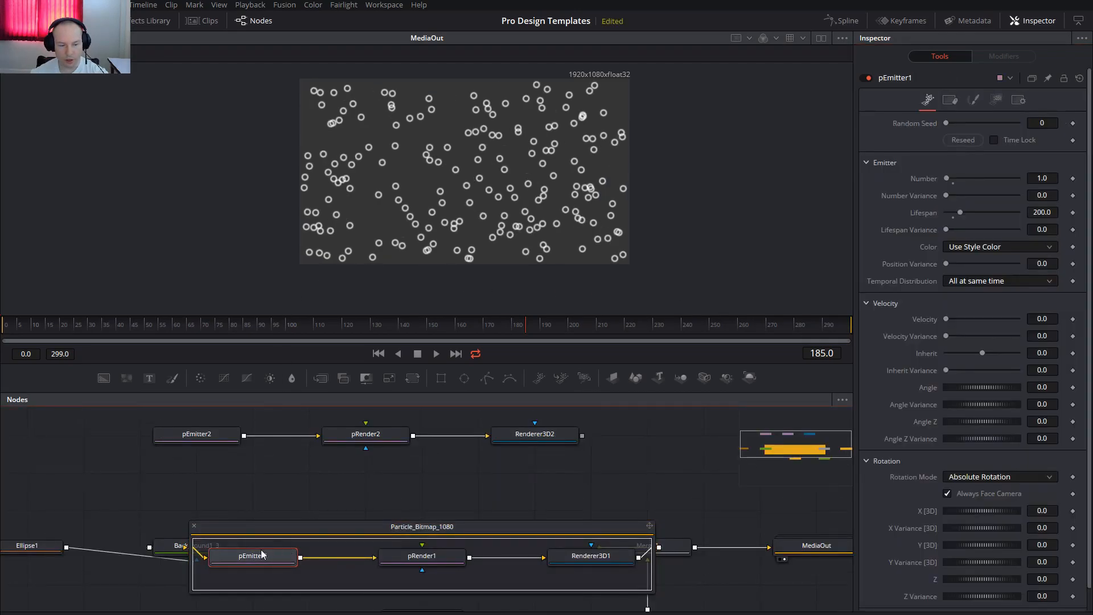
{"action": "left_click", "coordinate": [1010, 107]}
{"action": "left_click", "coordinate": [996, 103]}
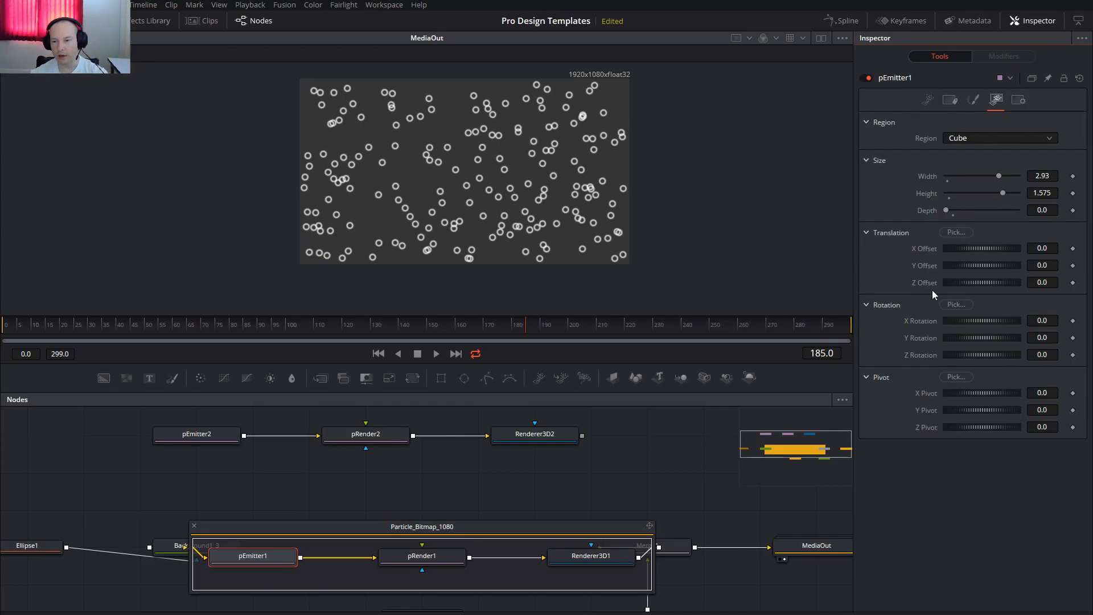
{"action": "left_click_drag", "start_coordinate": [261, 490], "coordinate": [337, 474]}
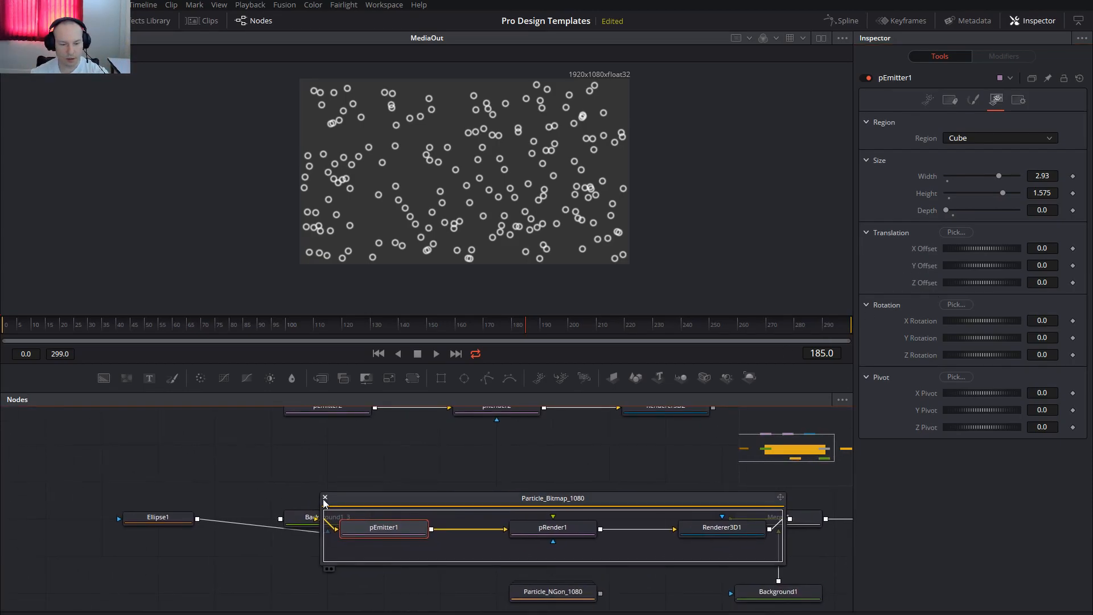
{"action": "left_click", "coordinate": [325, 498]}
Delete the Particle_Bitmap_1080 group and the loose pEmitter2, pRender2 and Renderer3D2 nodes above it.
{"action": "left_click", "coordinate": [568, 522]}
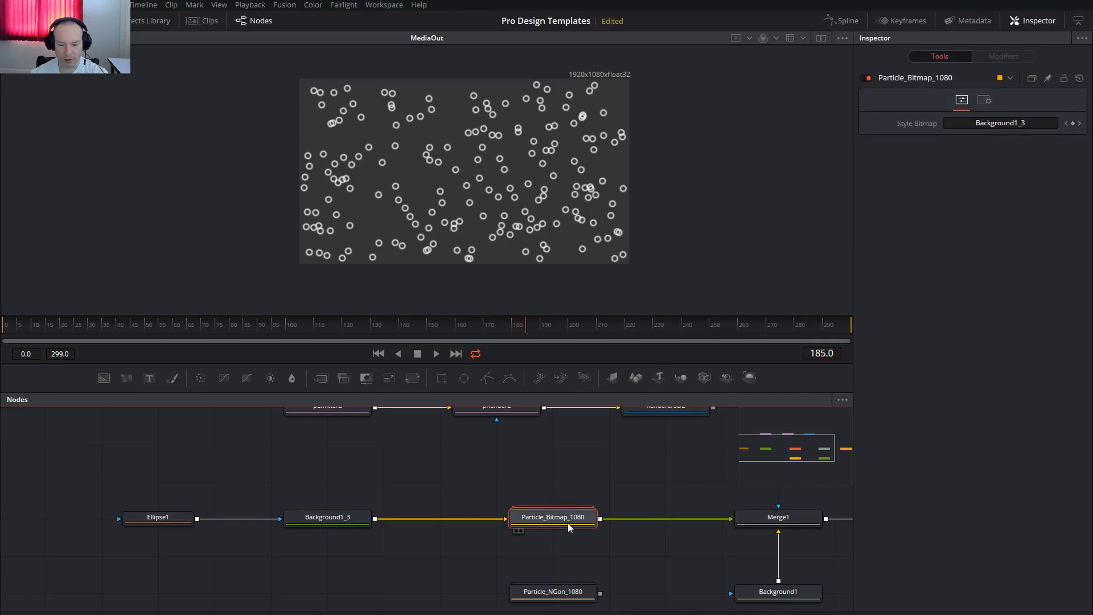
{"action": "key", "text": "Delete"}
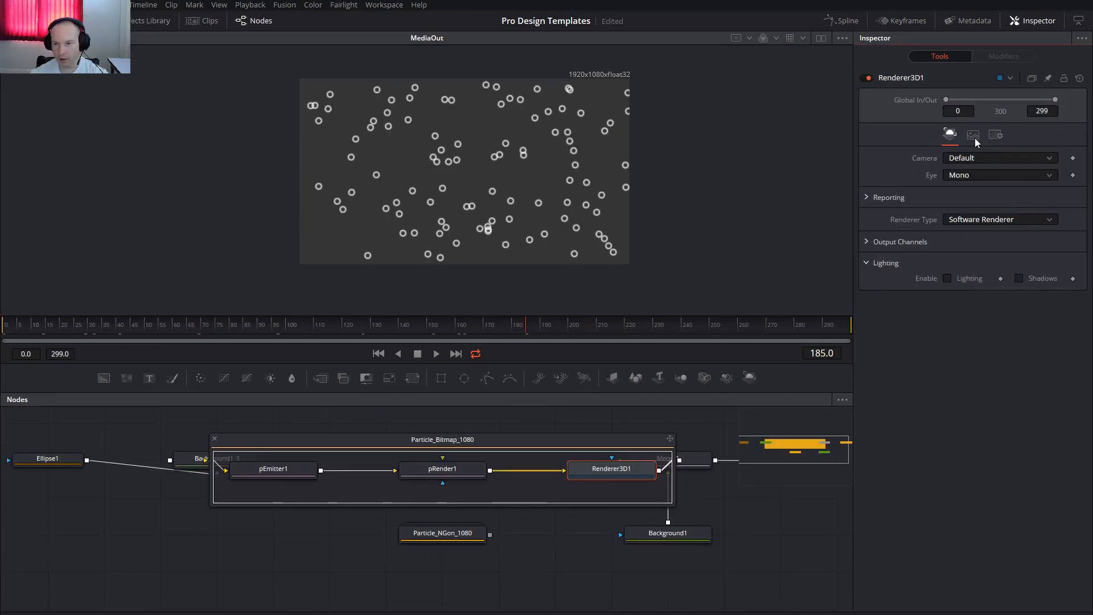
{"action": "left_click", "coordinate": [973, 137]}
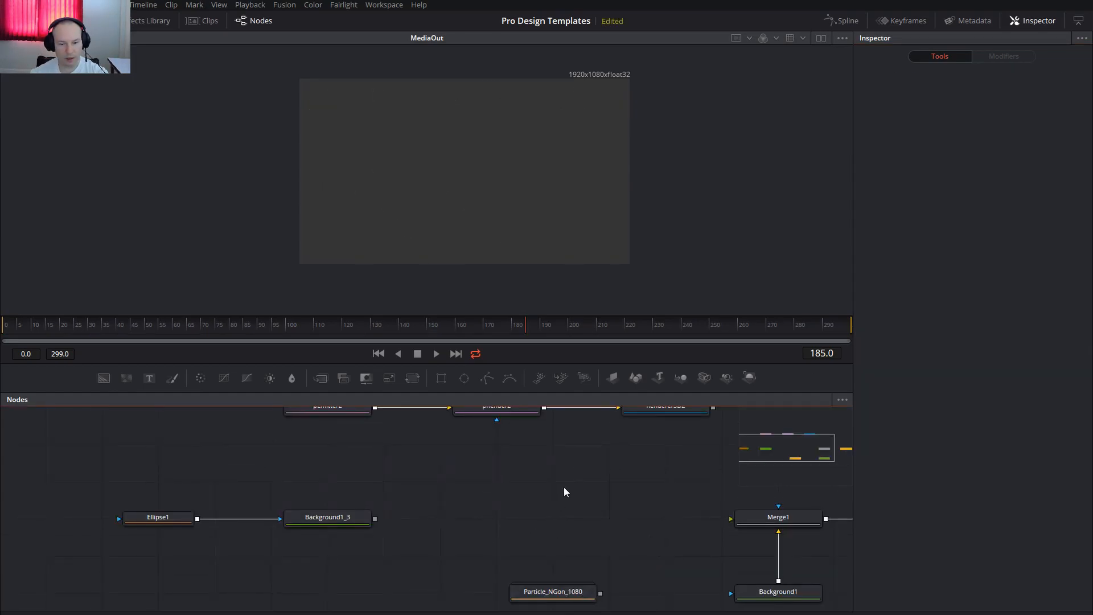
{"action": "scroll", "coordinate": [562, 494], "scroll_direction": "up", "scroll_amount": 3}
{"action": "left_click_drag", "start_coordinate": [234, 461], "coordinate": [661, 523]}
{"action": "key", "text": "Delete"}
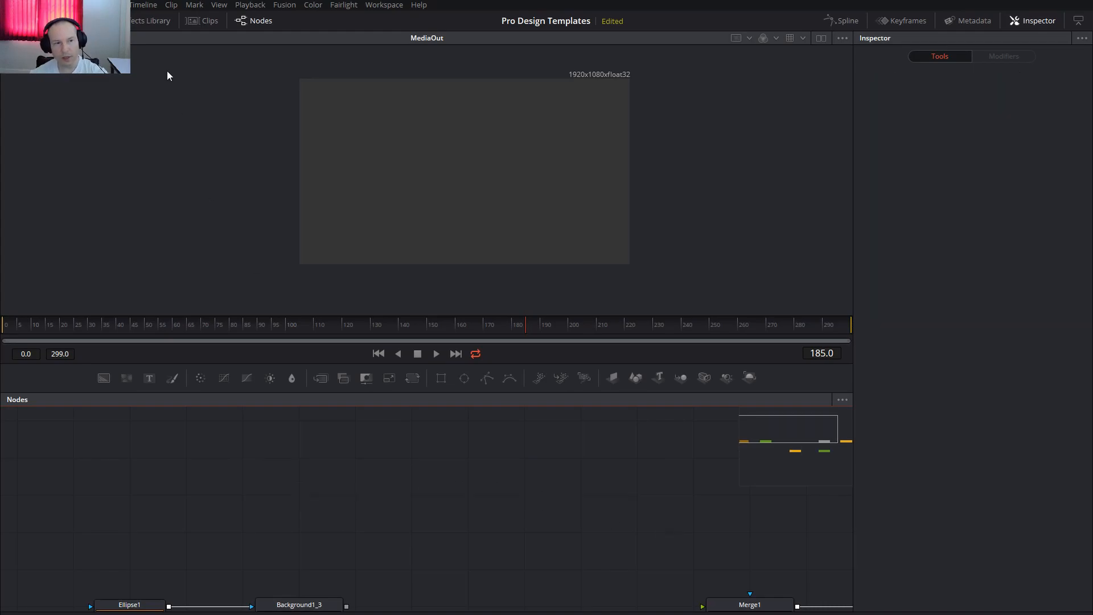
Replace the existing Particle_NGon_1080 node with a fresh one from the Custom Nodes templates and connect it to Merge1.
{"action": "left_click", "coordinate": [140, 22]}
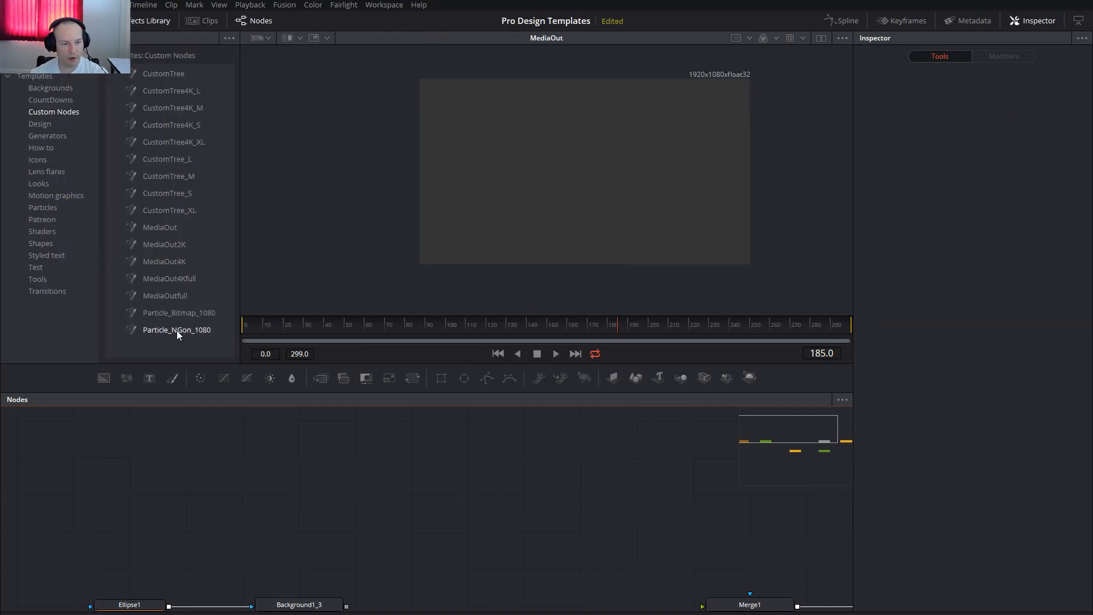
{"action": "left_click_drag", "start_coordinate": [156, 330], "coordinate": [524, 568]}
{"action": "left_click_drag", "start_coordinate": [639, 498], "coordinate": [604, 391]}
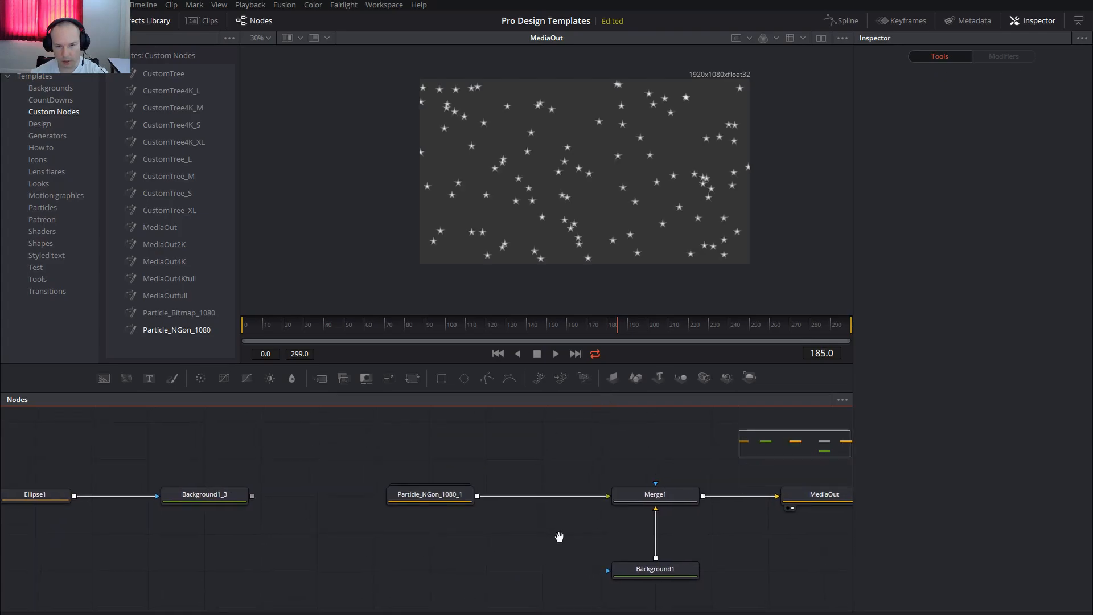
{"action": "left_click_drag", "start_coordinate": [558, 536], "coordinate": [354, 475]}
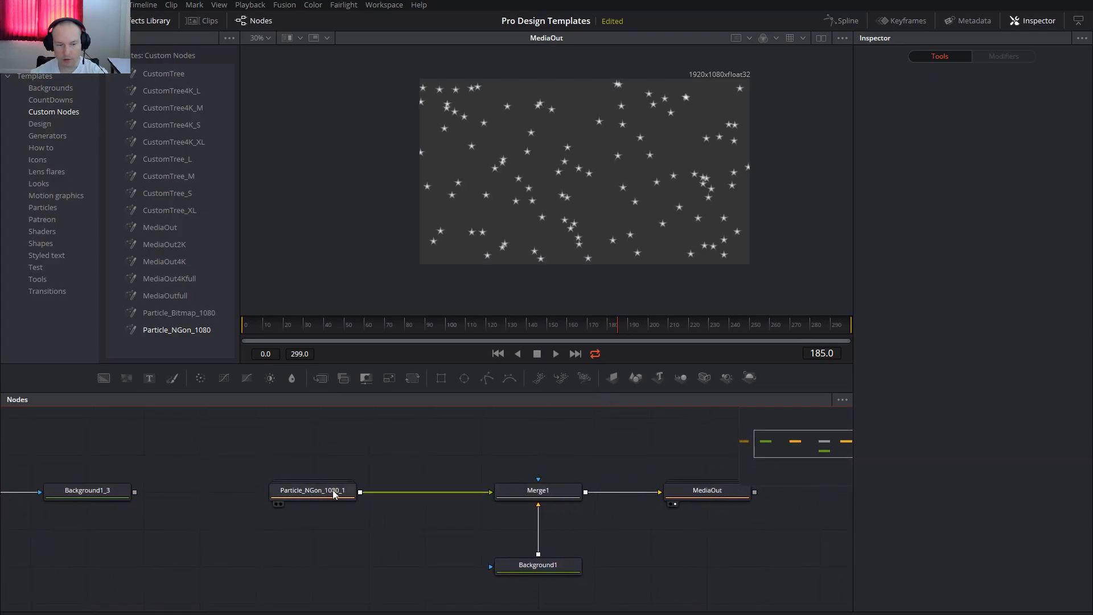
Expand Particle_NGon_1080_1, try several NGon types for pEmitter1 and choose the solid polygon type.
{"action": "double_click", "coordinate": [309, 491]}
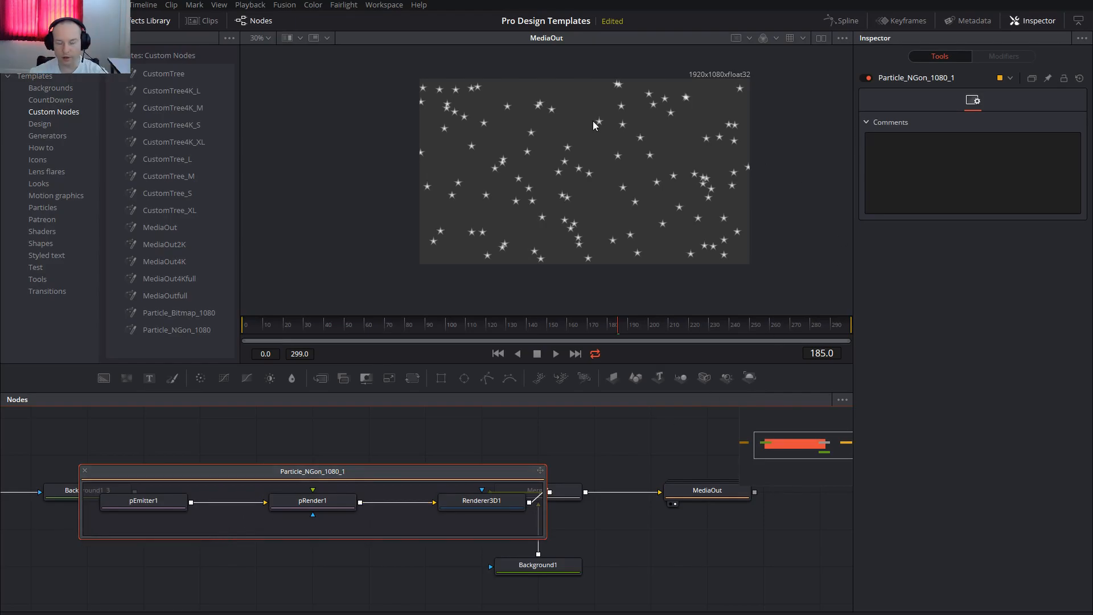
{"action": "left_click", "coordinate": [134, 509]}
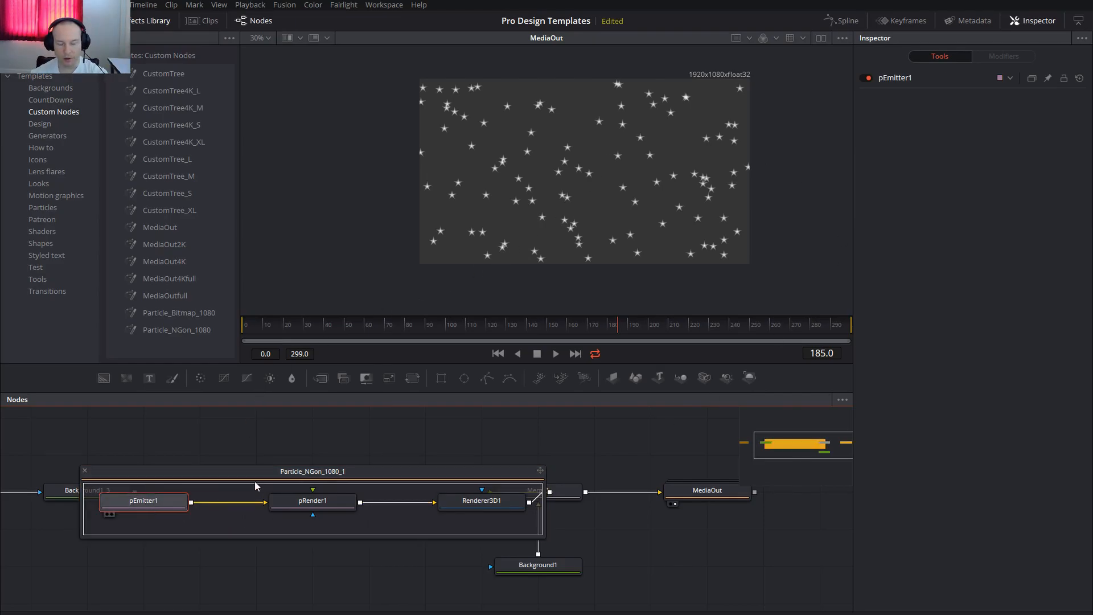
{"action": "left_click", "coordinate": [976, 102]}
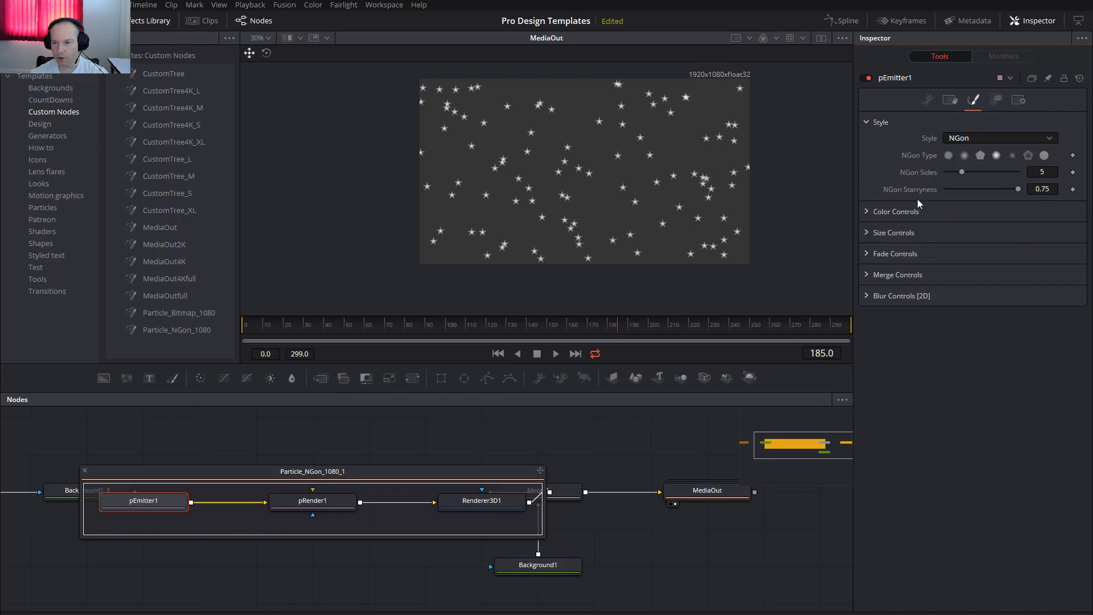
{"action": "left_click", "coordinate": [951, 158]}
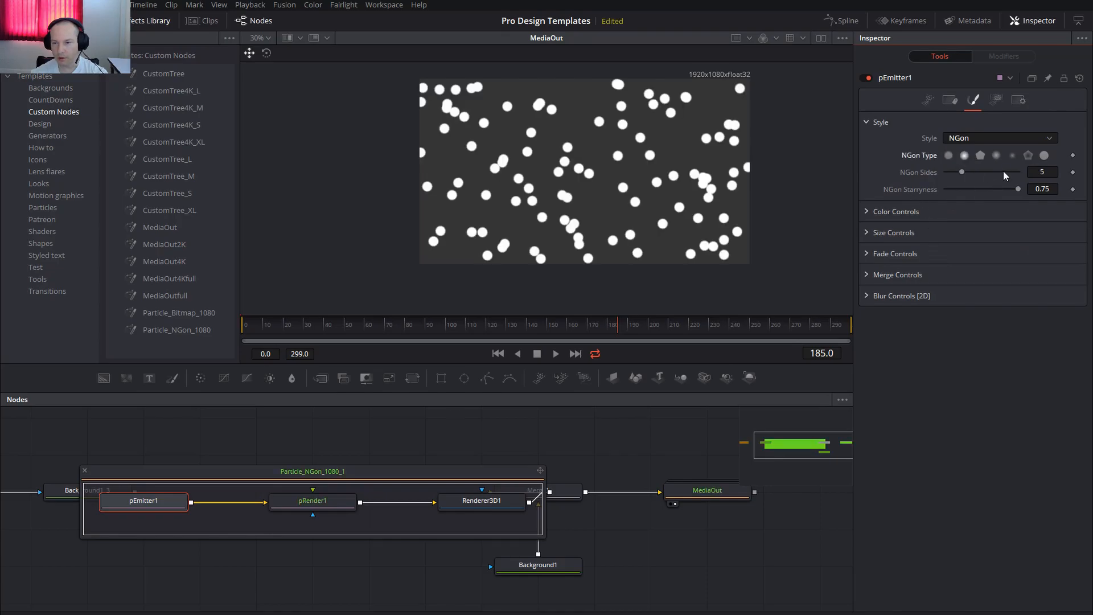
{"action": "left_click", "coordinate": [1011, 158]}
{"action": "left_click", "coordinate": [980, 157]}
Collapse the Particle_NGon_1080_1 group and select it to show its group-level controls.
{"action": "left_click_drag", "start_coordinate": [203, 446], "coordinate": [364, 446]}
{"action": "left_click", "coordinate": [248, 470]}
{"action": "left_click_drag", "start_coordinate": [541, 466], "coordinate": [487, 474]}
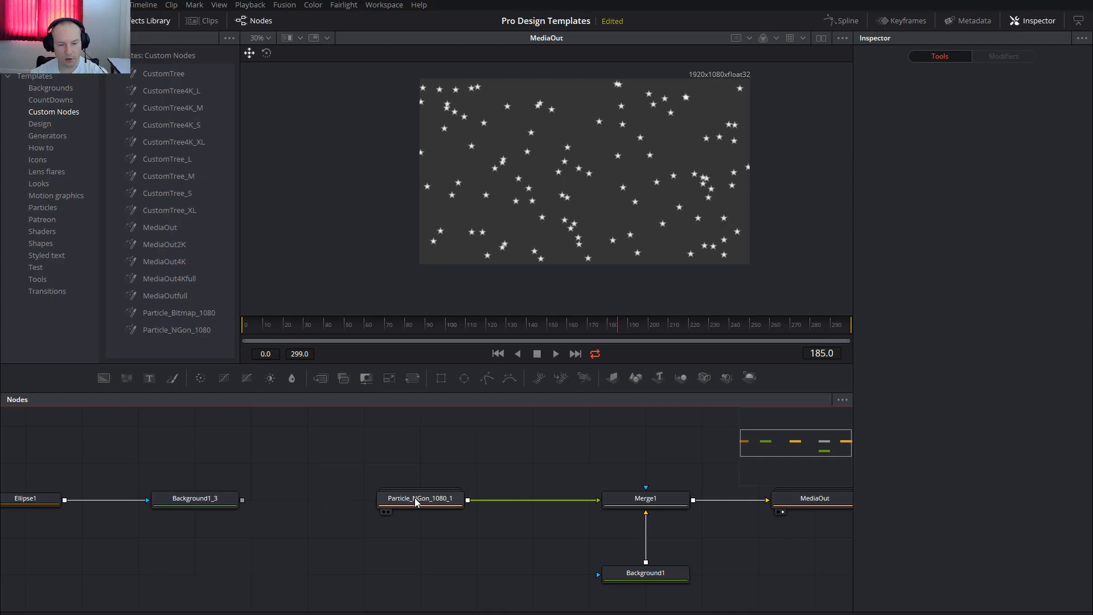
{"action": "left_click", "coordinate": [425, 500]}
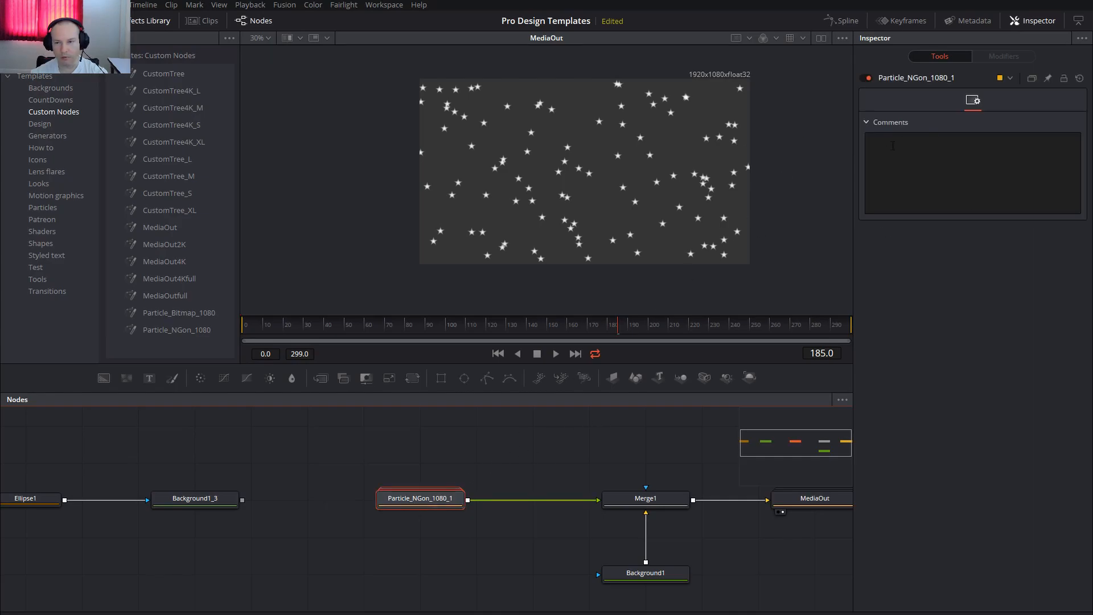
{"action": "left_click", "coordinate": [521, 454]}
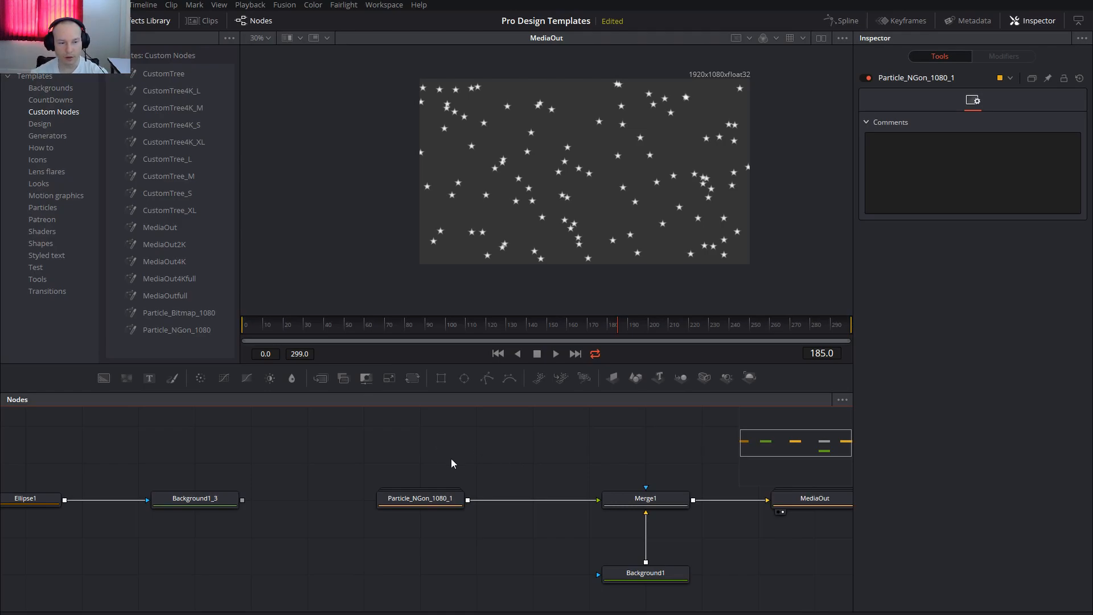
{"action": "right_click", "coordinate": [422, 504]}
{"action": "mouse_move", "coordinate": [484, 476]}
{"action": "left_click", "coordinate": [588, 495]}
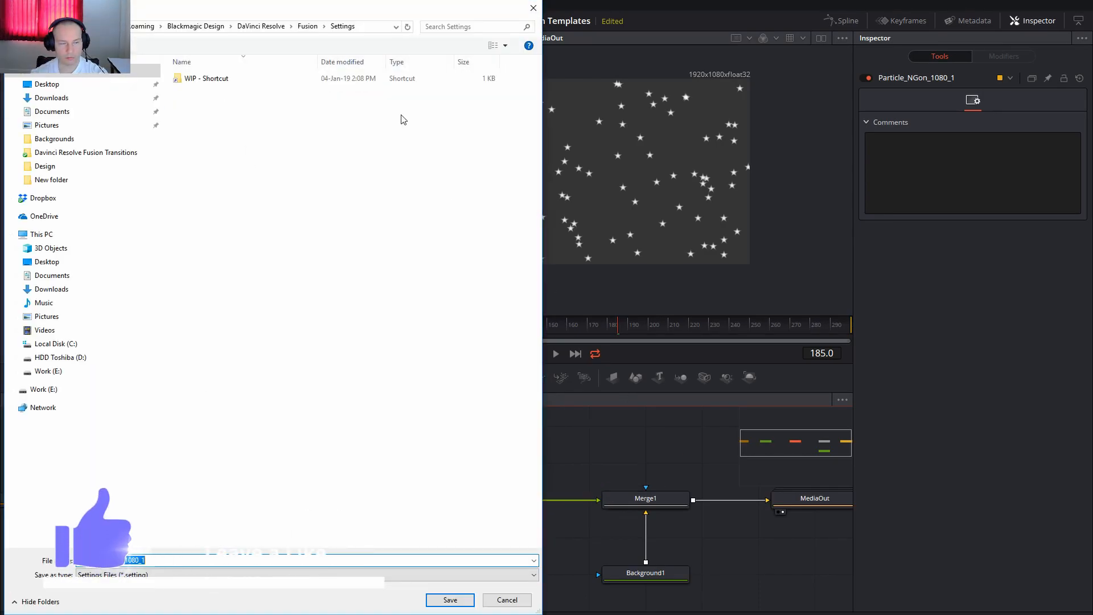
{"action": "left_click", "coordinate": [502, 597]}
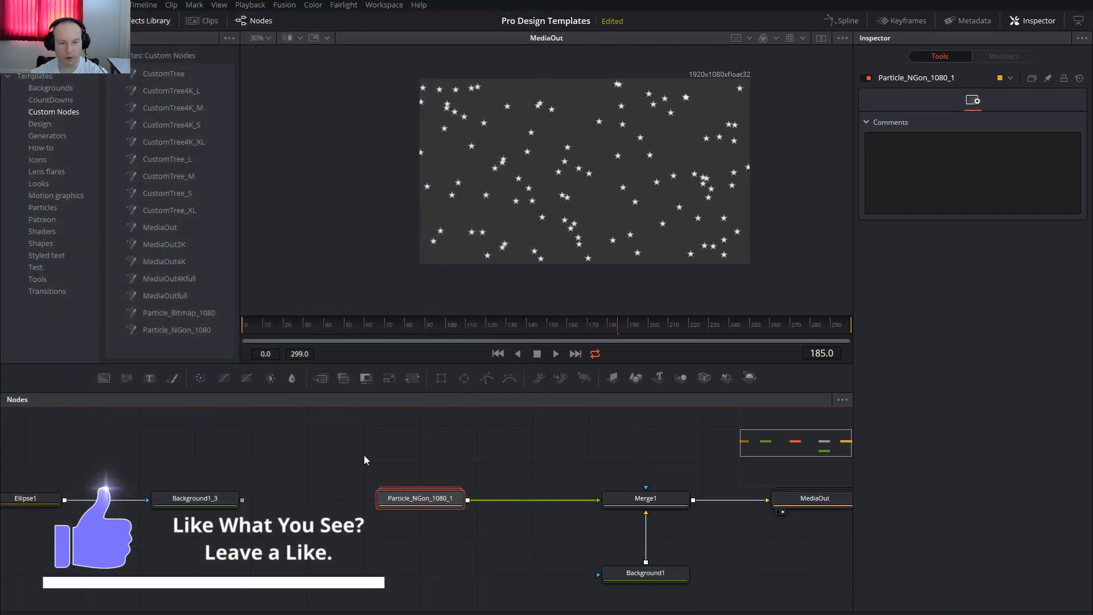
Delete the Ellipse1, Background1_3 and Particle_NGon_1080_1 nodes from the composition.
{"action": "left_click", "coordinate": [471, 454]}
{"action": "left_click_drag", "start_coordinate": [458, 472], "coordinate": [500, 464]}
{"action": "scroll", "coordinate": [501, 463], "scroll_direction": "down", "scroll_amount": 2}
{"action": "scroll", "coordinate": [500, 464], "scroll_direction": "down", "scroll_amount": 2}
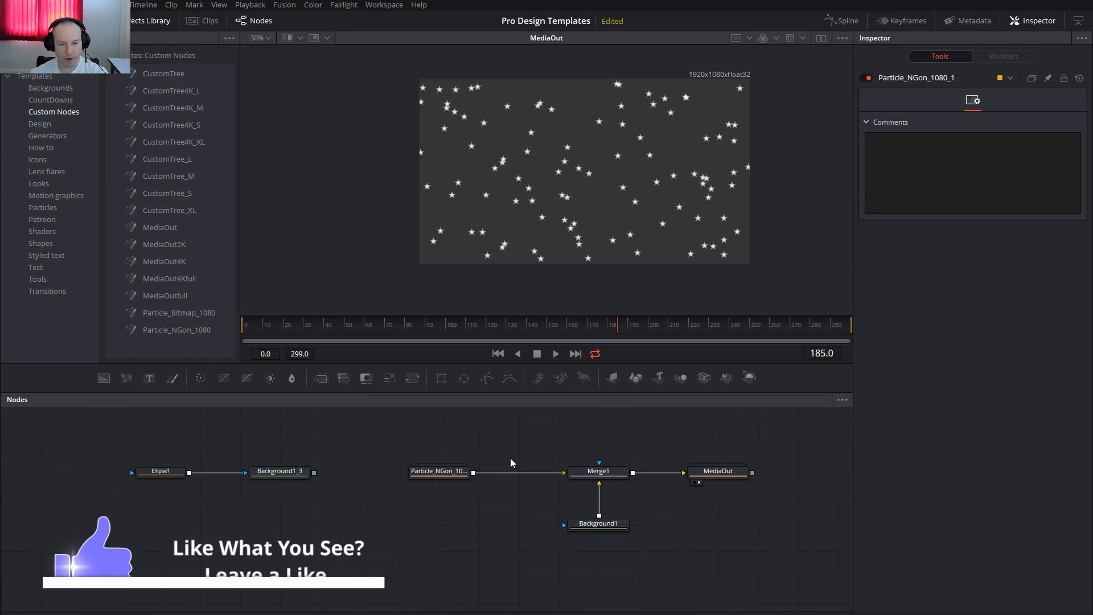
{"action": "left_click_drag", "start_coordinate": [101, 427], "coordinate": [518, 521]}
{"action": "key", "text": "Delete"}
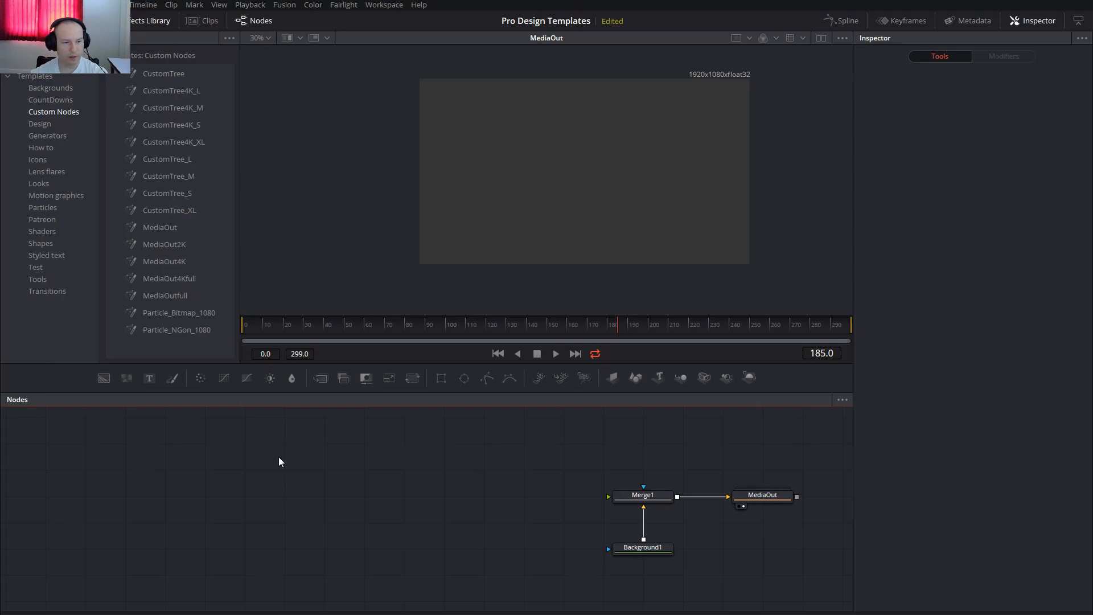
Add the CustomTree_S template from Custom Nodes and connect it to the foreground input of Merge1.
{"action": "left_click_drag", "start_coordinate": [155, 196], "coordinate": [275, 497]}
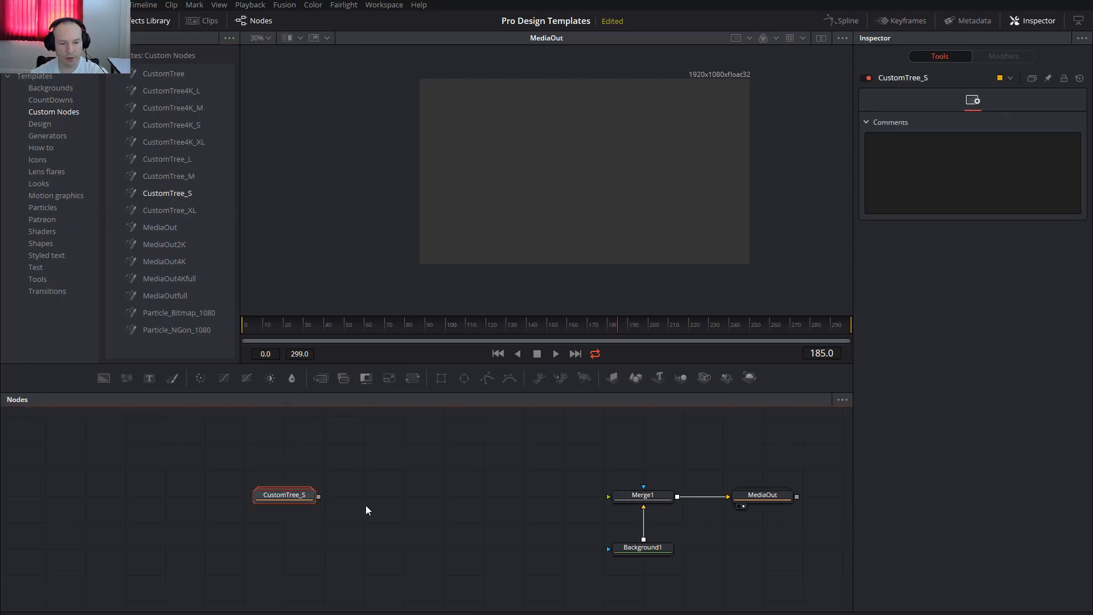
{"action": "left_click_drag", "start_coordinate": [371, 507], "coordinate": [667, 510]}
{"action": "left_click_drag", "start_coordinate": [423, 452], "coordinate": [499, 460]}
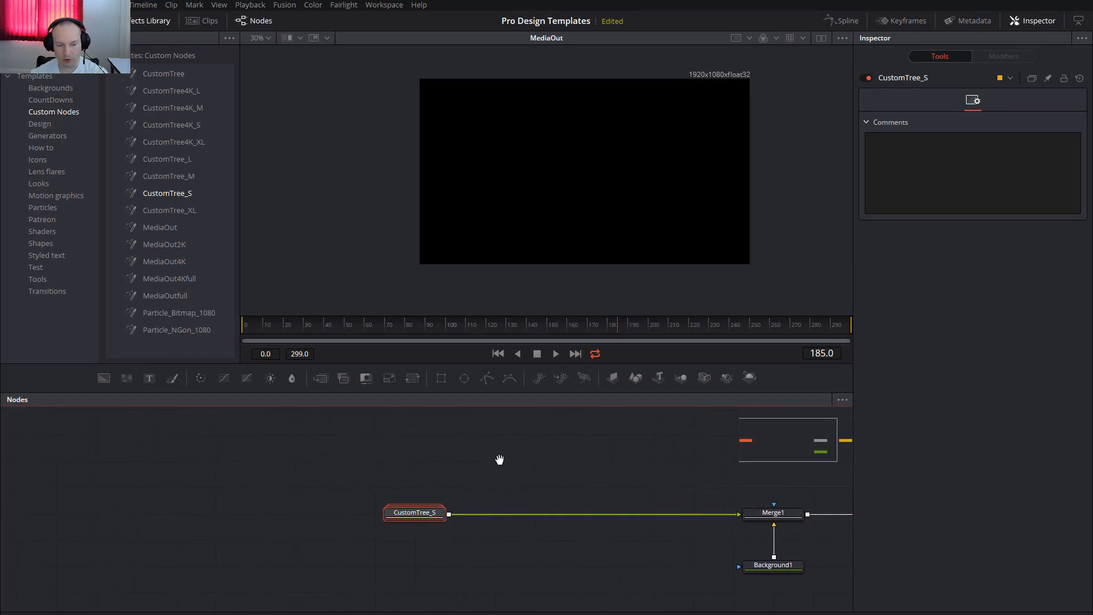
Ungroup CustomTree_S and move its nodes so that Merge2 lines up with Merge1.
{"action": "right_click", "coordinate": [419, 514]}
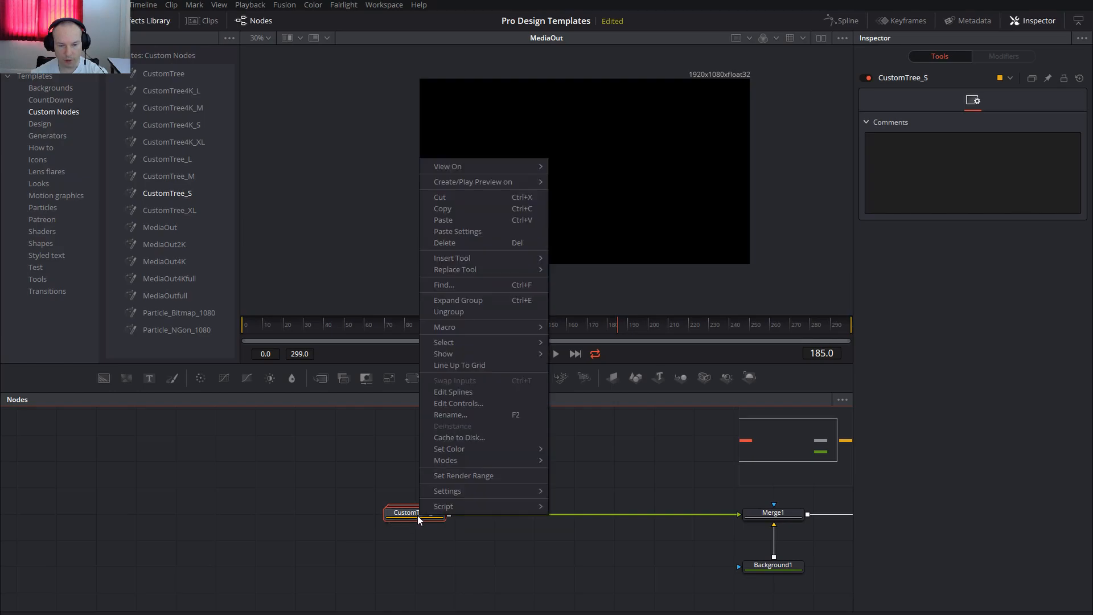
{"action": "left_click", "coordinate": [458, 312]}
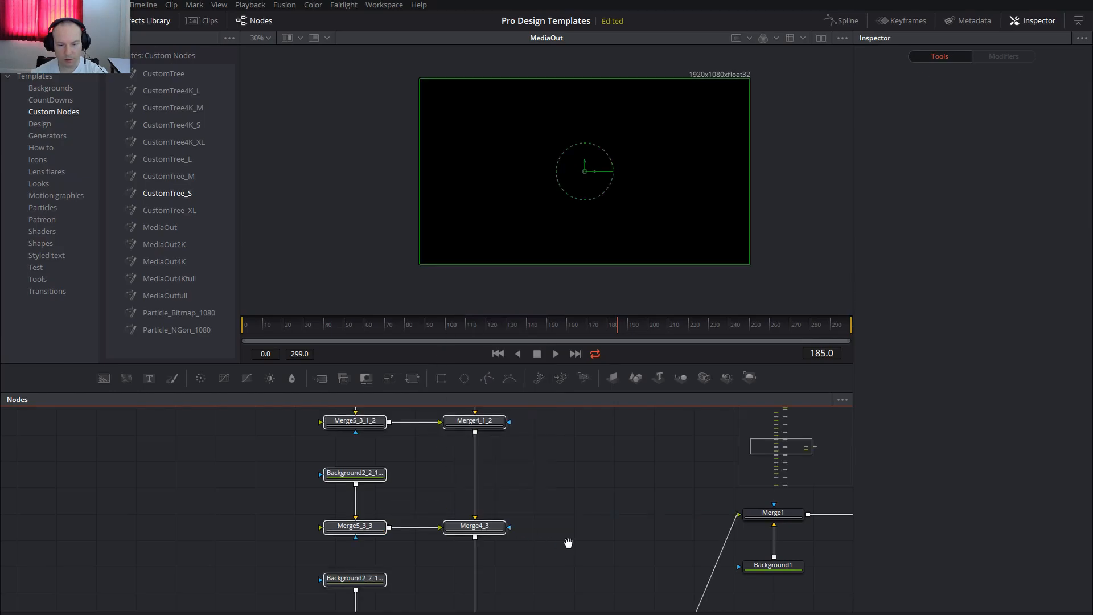
{"action": "left_click_drag", "start_coordinate": [568, 543], "coordinate": [549, 453]}
{"action": "scroll", "coordinate": [551, 451], "scroll_direction": "down", "scroll_amount": 4}
{"action": "left_click_drag", "start_coordinate": [566, 530], "coordinate": [562, 407]}
{"action": "left_click_drag", "start_coordinate": [561, 504], "coordinate": [561, 427]}
{"action": "left_click", "coordinate": [497, 518]}
{"action": "left_click_drag", "start_coordinate": [497, 512], "coordinate": [488, 427]}
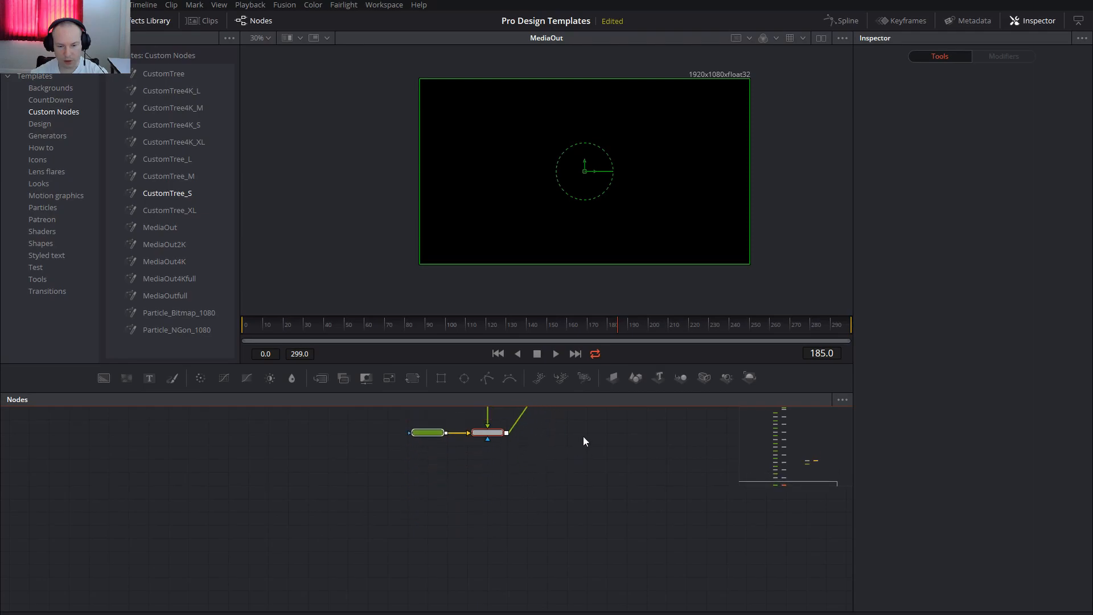
{"action": "left_click_drag", "start_coordinate": [582, 437], "coordinate": [579, 567]}
{"action": "left_click_drag", "start_coordinate": [493, 563], "coordinate": [508, 432]}
{"action": "left_click_drag", "start_coordinate": [574, 439], "coordinate": [567, 515]}
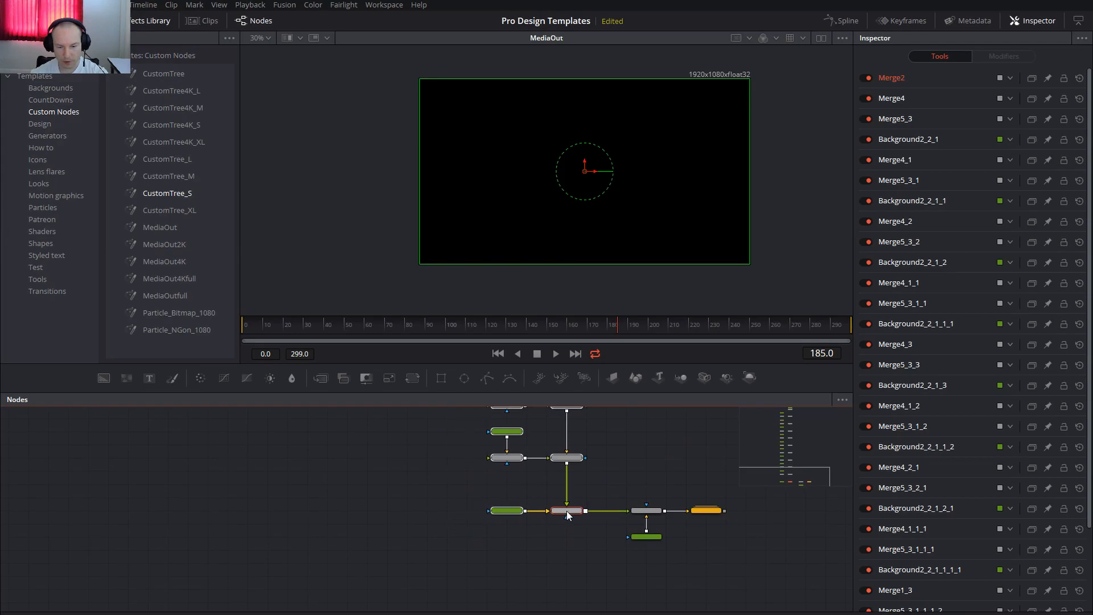
Delete Merge1 and Background1, and connect the tree's Merge2 directly to MediaOut.
{"action": "left_click_drag", "start_coordinate": [623, 491], "coordinate": [657, 562]}
{"action": "key", "text": "Delete"}
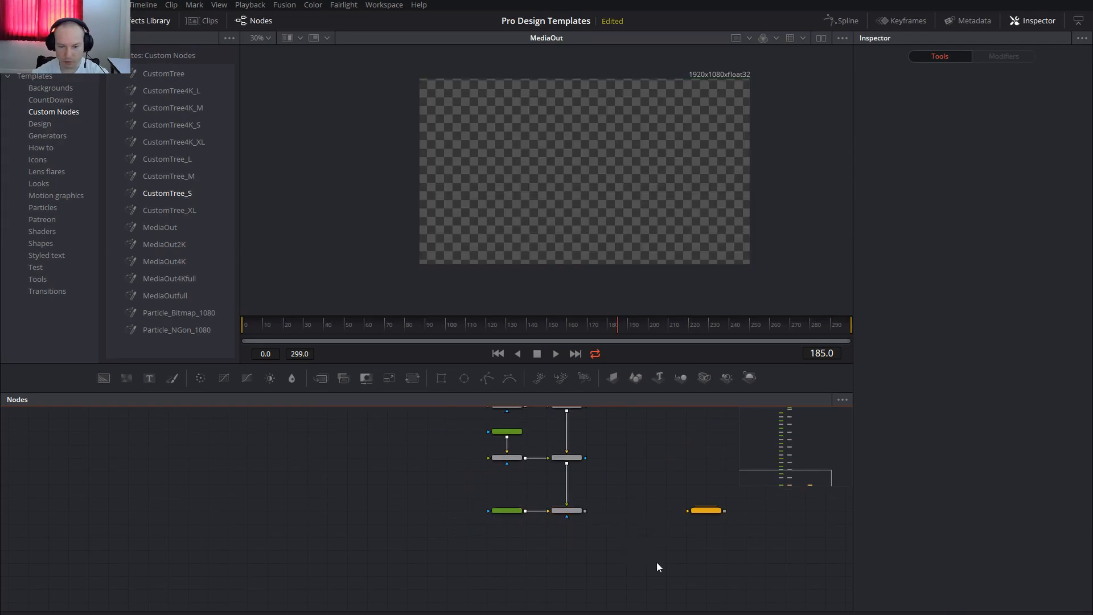
{"action": "left_click_drag", "start_coordinate": [585, 510], "coordinate": [685, 513]}
{"action": "scroll", "coordinate": [549, 513], "scroll_direction": "up", "scroll_amount": 3}
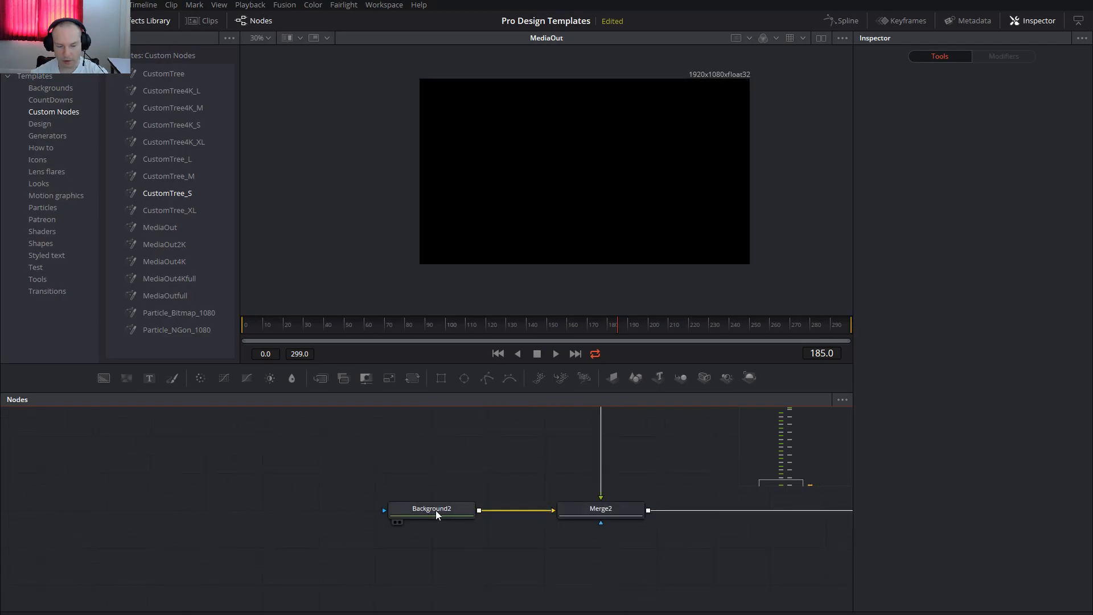
Set Background2's solid color to a dark blue with hue about 0.712, saturation 1.0 and value about 0.142.
{"action": "left_click", "coordinate": [438, 512]}
{"action": "left_click_drag", "start_coordinate": [551, 468], "coordinate": [452, 540]}
{"action": "scroll", "coordinate": [514, 496], "scroll_direction": "down", "scroll_amount": 3}
{"action": "left_click_drag", "start_coordinate": [627, 487], "coordinate": [635, 495]}
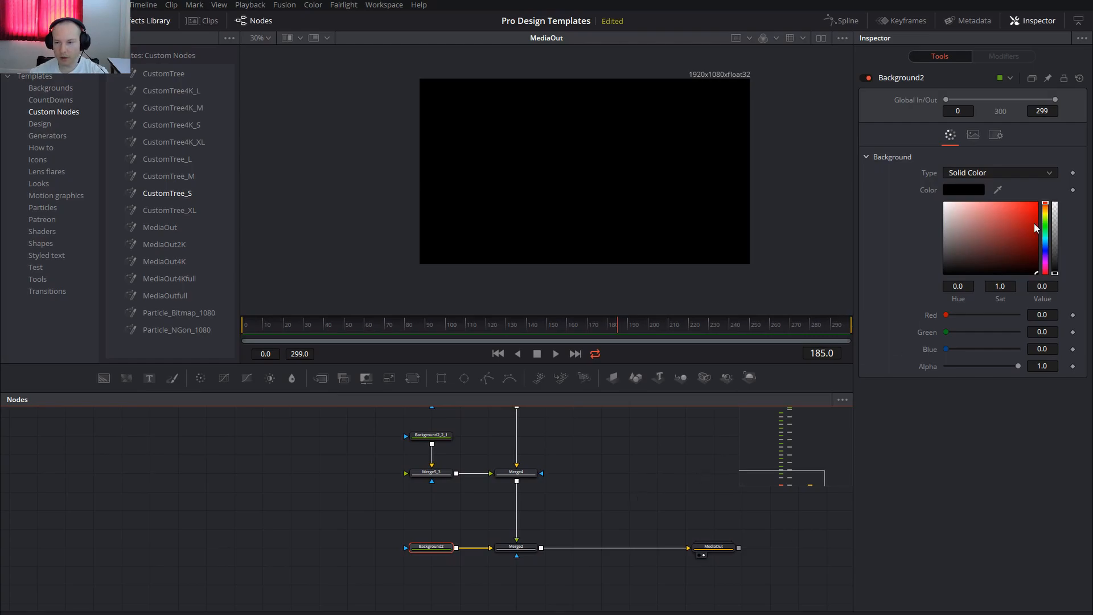
{"action": "left_click", "coordinate": [1047, 258]}
{"action": "left_click_drag", "start_coordinate": [1038, 254], "coordinate": [1044, 264]}
Enlarge the node area and examine the small tree's chain of Background and Merge nodes up to Background2_2.
{"action": "left_click_drag", "start_coordinate": [575, 441], "coordinate": [645, 449]}
{"action": "scroll", "coordinate": [661, 462], "scroll_direction": "down", "scroll_amount": 5}
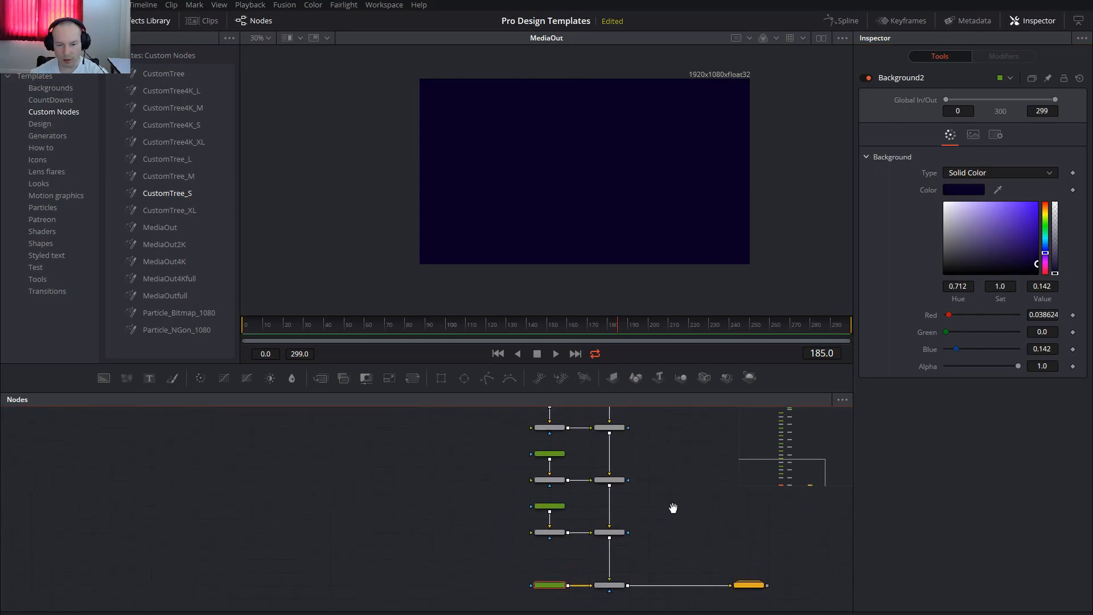
{"action": "left_click_drag", "start_coordinate": [663, 390], "coordinate": [654, 296]}
{"action": "scroll", "coordinate": [631, 448], "scroll_direction": "up", "scroll_amount": 4}
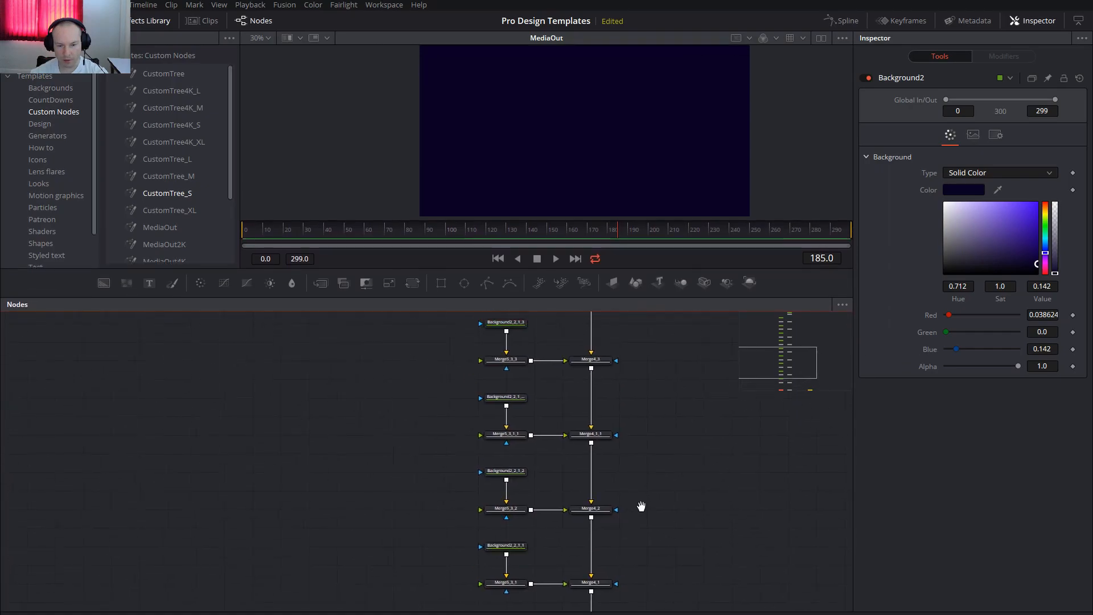
{"action": "left_click_drag", "start_coordinate": [730, 371], "coordinate": [739, 488]}
{"action": "left_click_drag", "start_coordinate": [706, 428], "coordinate": [695, 522]}
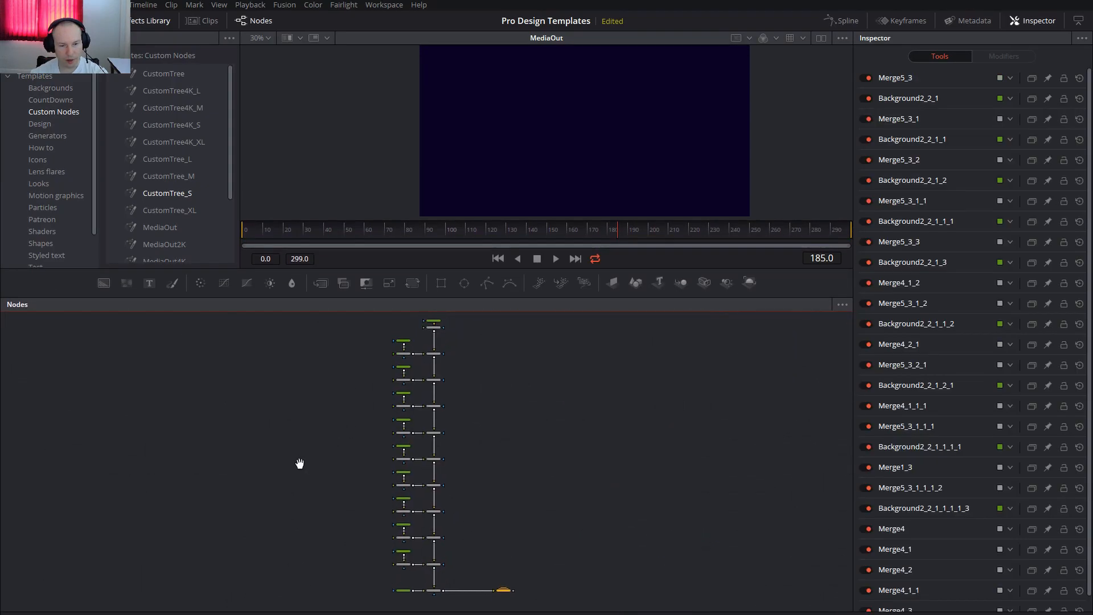
{"action": "left_click_drag", "start_coordinate": [299, 464], "coordinate": [252, 462]}
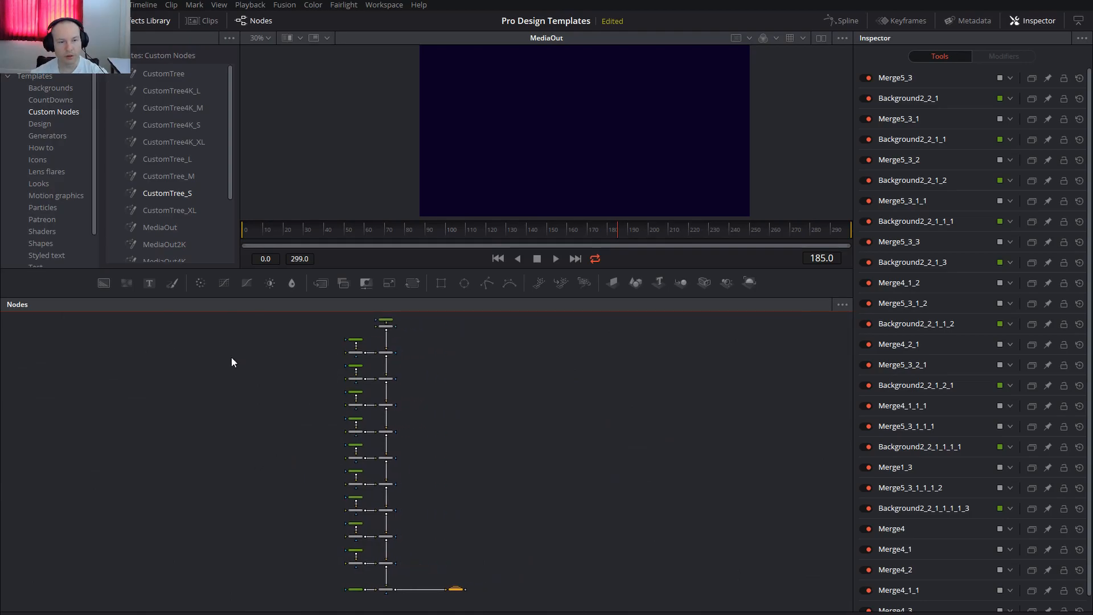
Add the CustomTree_M template and delete all nodes of the small tree, keeping MediaOut.
{"action": "left_click_drag", "start_coordinate": [158, 176], "coordinate": [114, 589]}
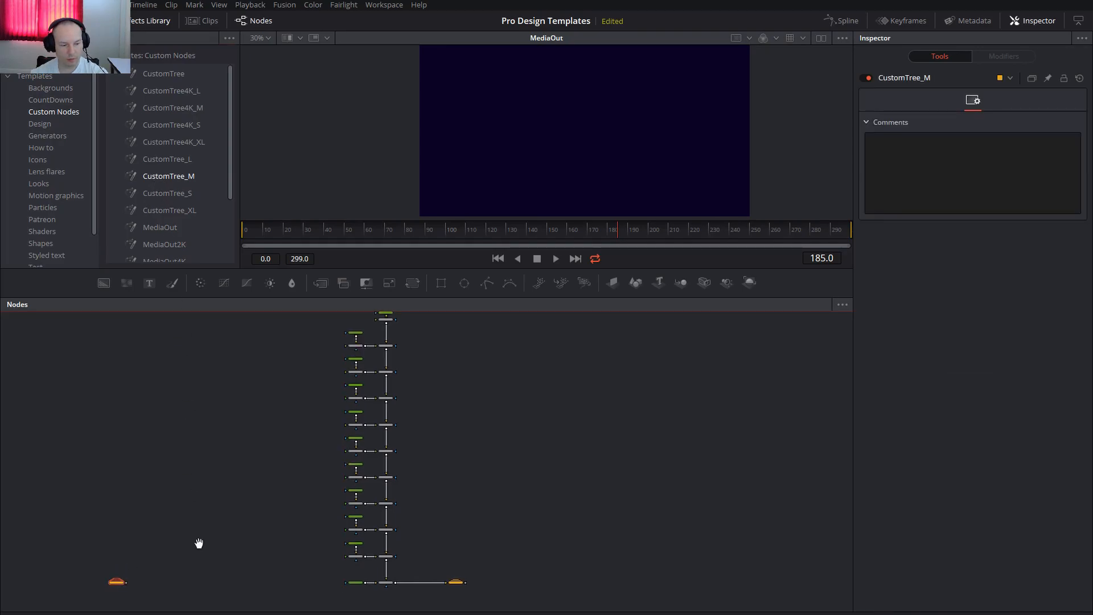
{"action": "left_click_drag", "start_coordinate": [377, 349], "coordinate": [476, 604]}
{"action": "key", "text": "Delete"}
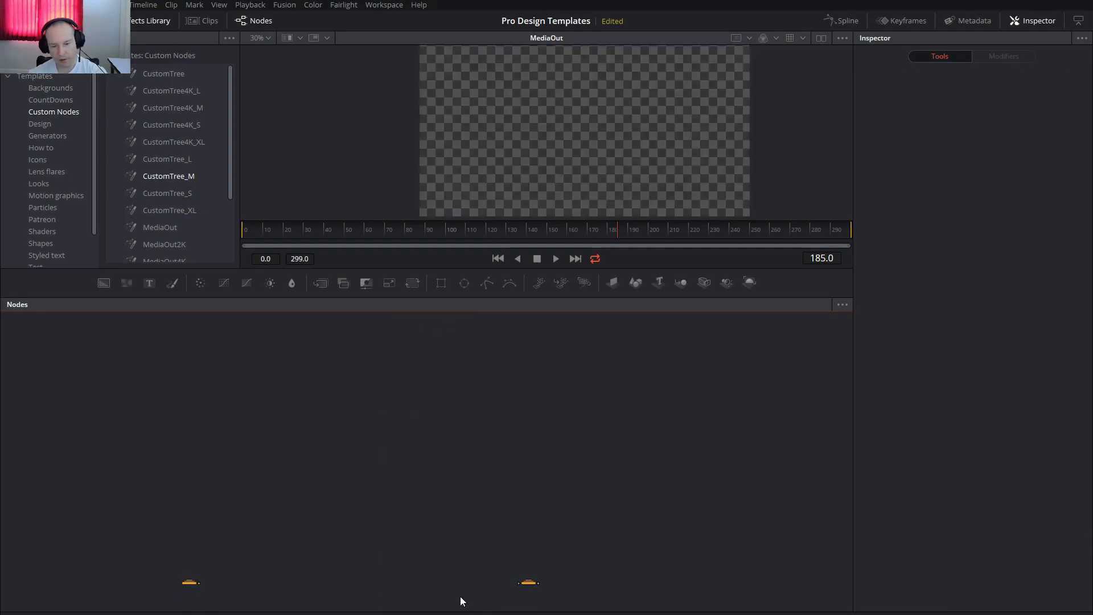
Ungroup CustomTree_M and connect its final merge, Merge2_1, to MediaOut.
{"action": "right_click", "coordinate": [194, 583]}
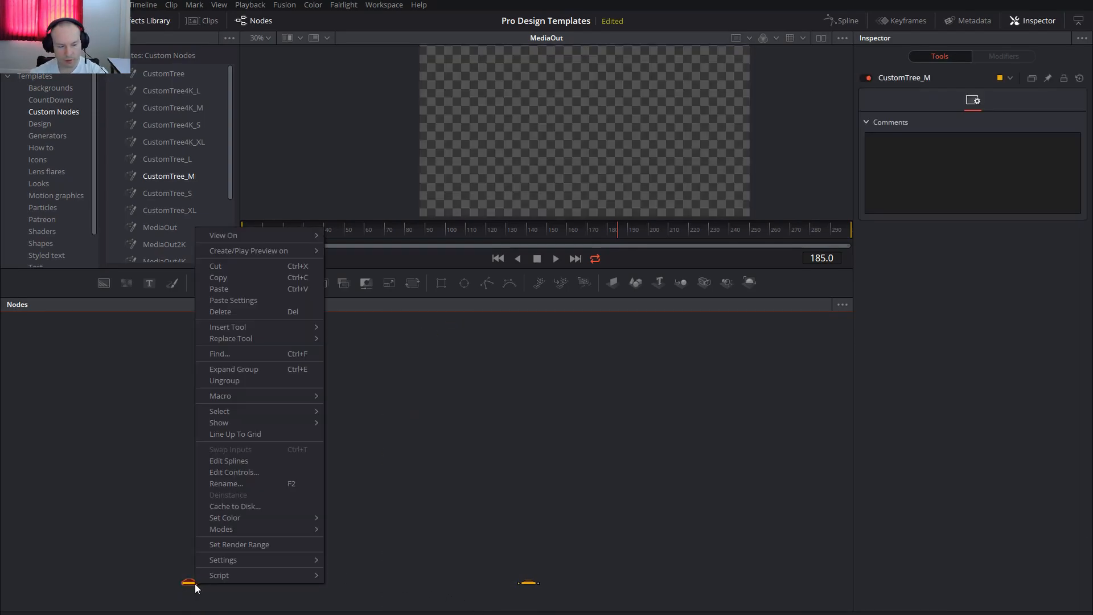
{"action": "left_click", "coordinate": [235, 380]}
{"action": "scroll", "coordinate": [311, 529], "scroll_direction": "down", "scroll_amount": 2}
{"action": "left_click_drag", "start_coordinate": [344, 506], "coordinate": [442, 380]}
{"action": "left_click_drag", "start_coordinate": [354, 574], "coordinate": [479, 521]}
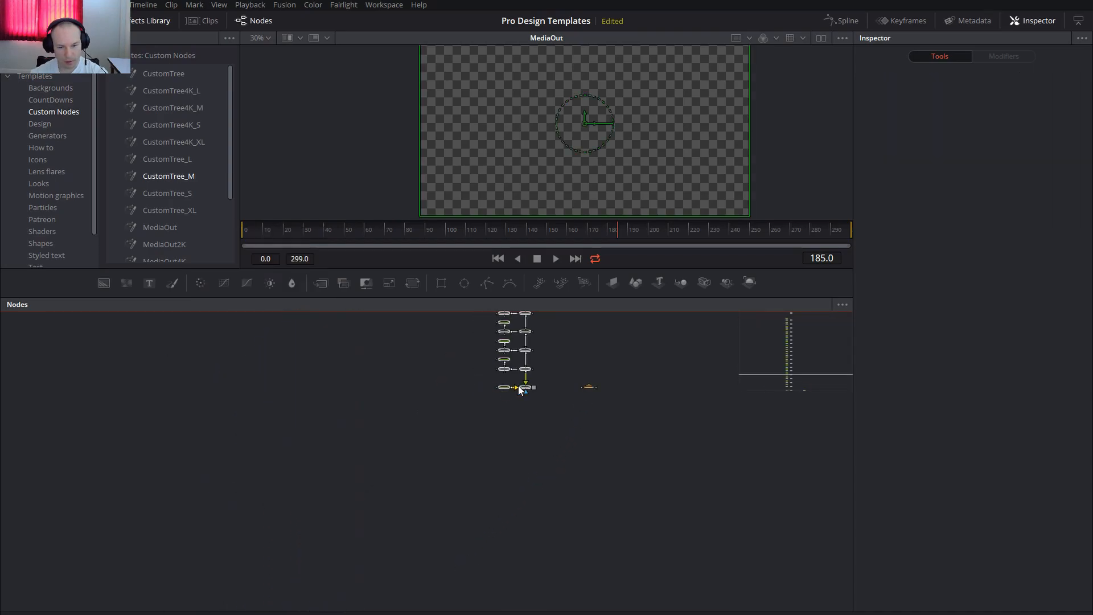
{"action": "left_click", "coordinate": [522, 388]}
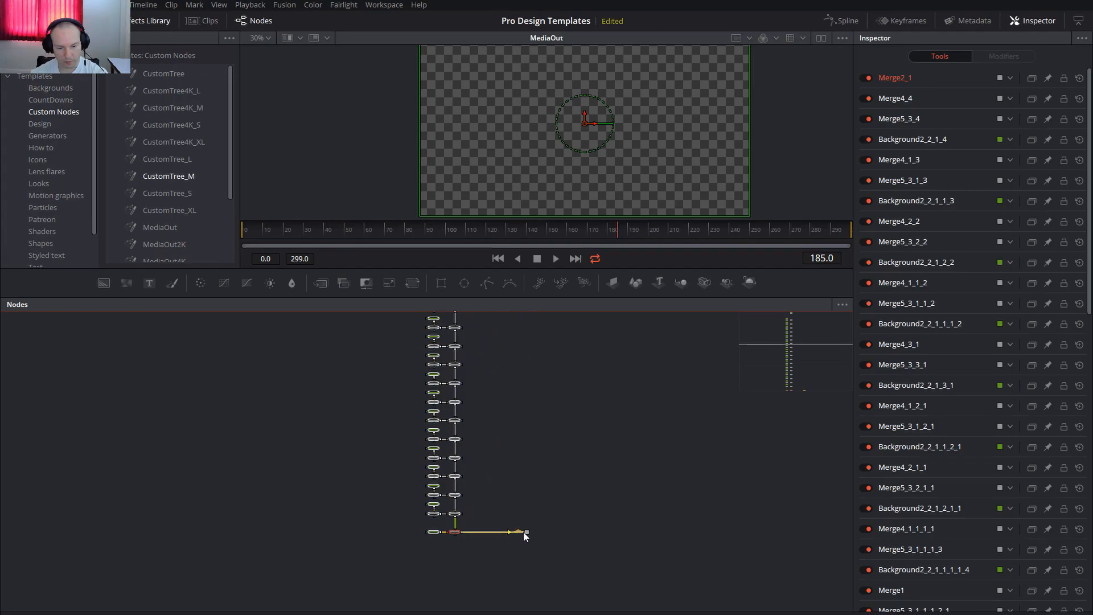
Examine the medium tree from end to end and enlarge the node area further.
{"action": "left_click_drag", "start_coordinate": [535, 440], "coordinate": [500, 508]}
{"action": "left_click_drag", "start_coordinate": [462, 460], "coordinate": [527, 500]}
{"action": "left_click_drag", "start_coordinate": [448, 366], "coordinate": [529, 387]}
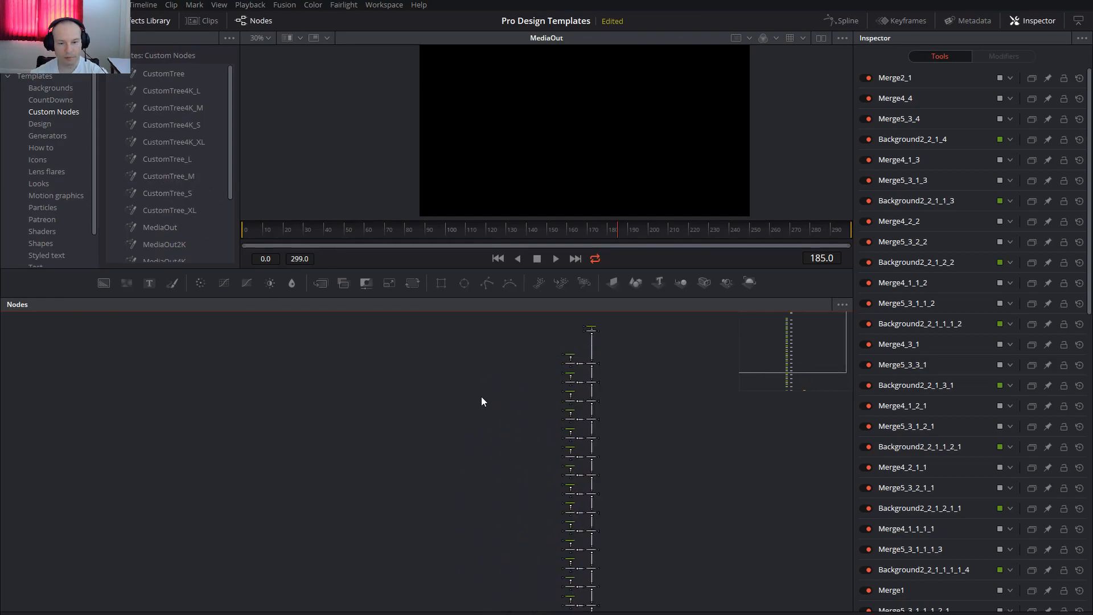
{"action": "mouse_move", "coordinate": [680, 485]}
{"action": "left_mouse_down"}
{"action": "mouse_move", "coordinate": [478, 359]}
{"action": "mouse_move", "coordinate": [605, 486]}
{"action": "mouse_move", "coordinate": [684, 497]}
{"action": "left_mouse_up"}
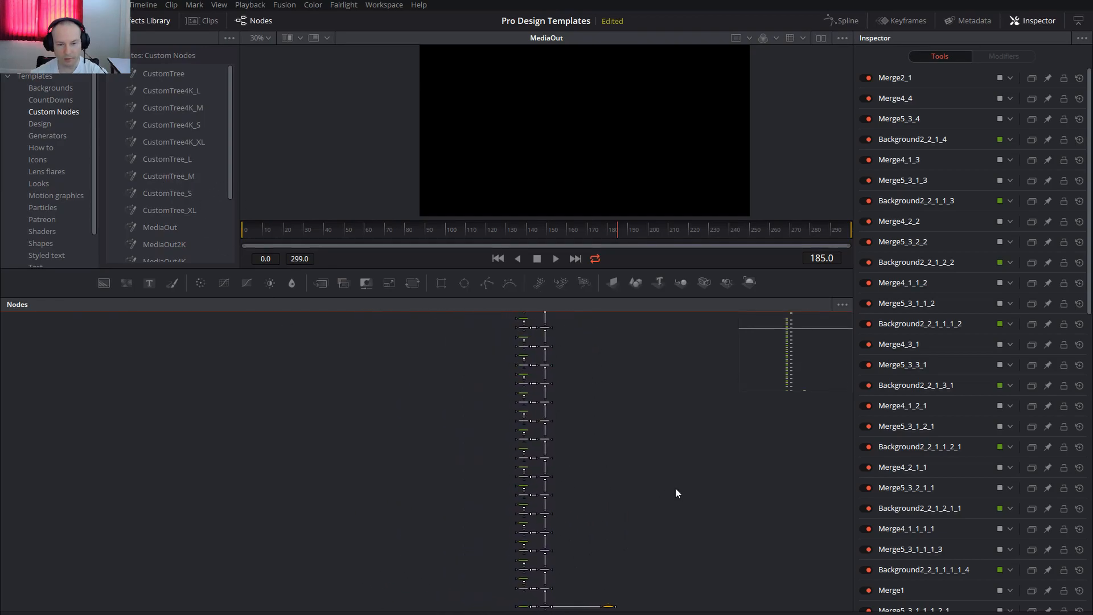
{"action": "left_click_drag", "start_coordinate": [644, 299], "coordinate": [659, 244]}
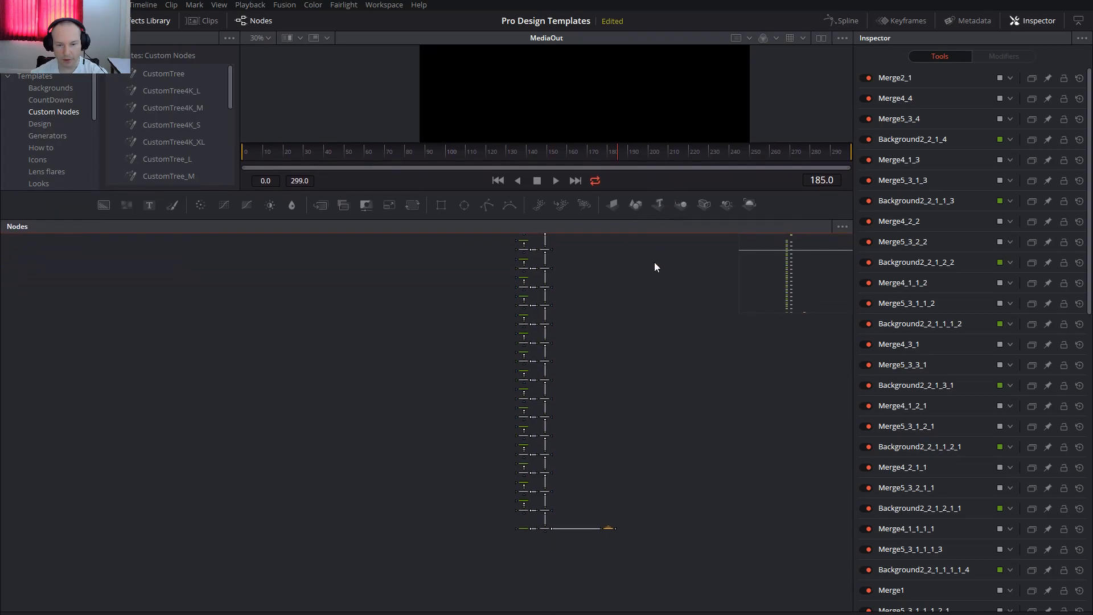
Delete all nodes of the ungrouped medium tree, keeping only MediaOut.
{"action": "scroll", "coordinate": [497, 510], "scroll_direction": "down", "scroll_amount": 2}
{"action": "left_click_drag", "start_coordinate": [442, 299], "coordinate": [570, 566]}
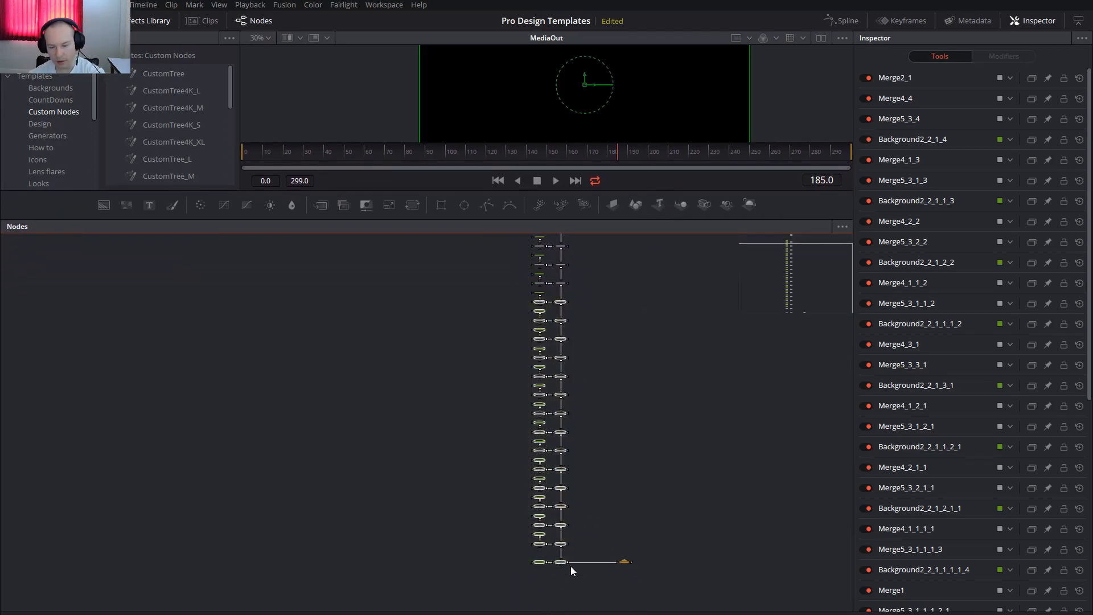
{"action": "key", "text": "Delete"}
{"action": "scroll", "coordinate": [645, 342], "scroll_direction": "up", "scroll_amount": 2}
{"action": "left_click_drag", "start_coordinate": [464, 296], "coordinate": [609, 439]}
{"action": "key", "text": "Delete"}
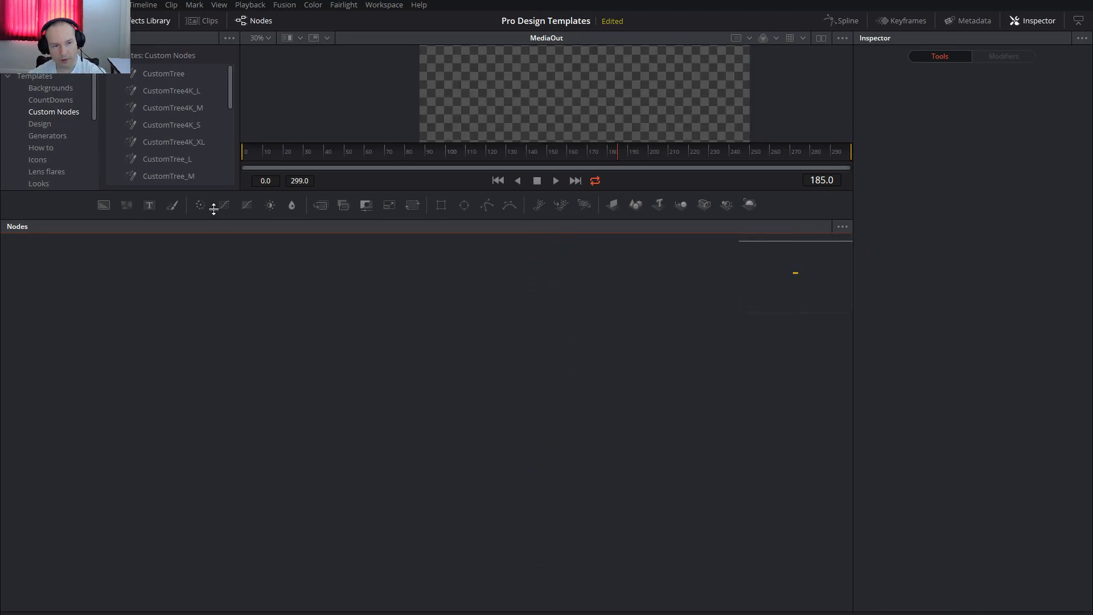
Add the CustomTree_L template and expand its group to examine the parallel node columns.
{"action": "left_click_drag", "start_coordinate": [166, 159], "coordinate": [452, 517]}
{"action": "left_click_drag", "start_coordinate": [475, 554], "coordinate": [491, 199]}
{"action": "left_click_drag", "start_coordinate": [478, 300], "coordinate": [473, 367]}
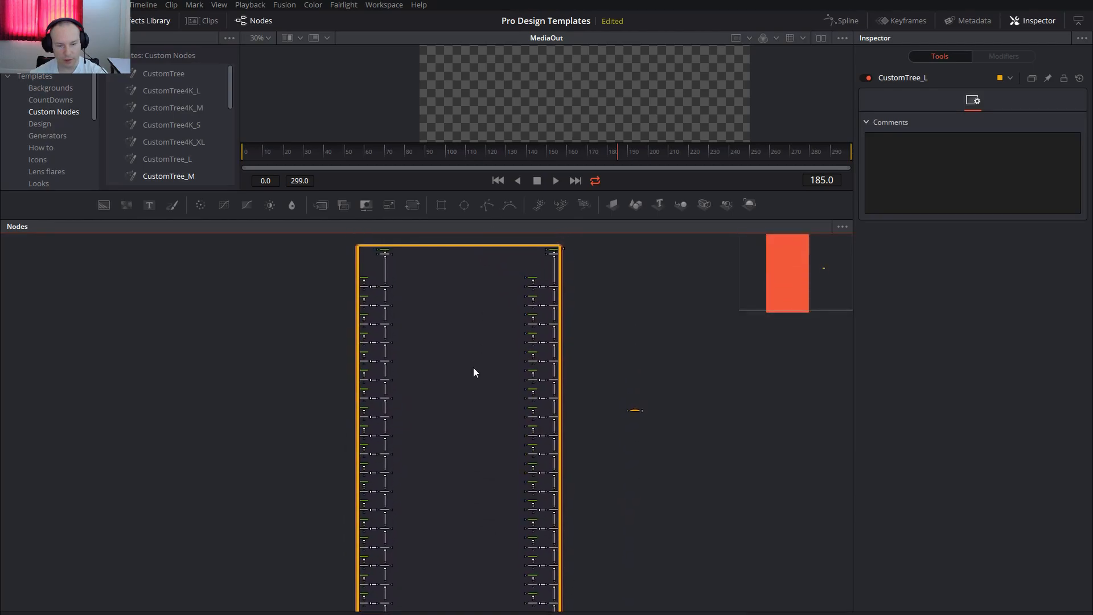
{"action": "left_click_drag", "start_coordinate": [415, 513], "coordinate": [411, 389]}
{"action": "left_click_drag", "start_coordinate": [459, 469], "coordinate": [420, 577]}
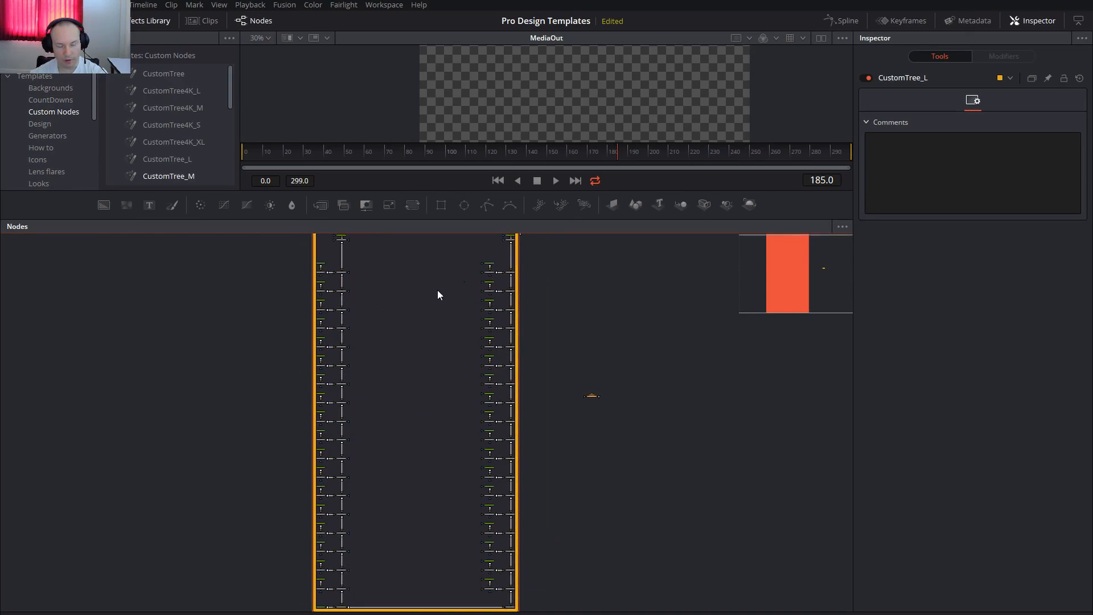
Delete the CustomTree_L group and add the CustomTree_XL template in its place.
{"action": "key", "text": "Delete"}
{"action": "scroll", "coordinate": [186, 174], "scroll_direction": "down", "scroll_amount": 1}
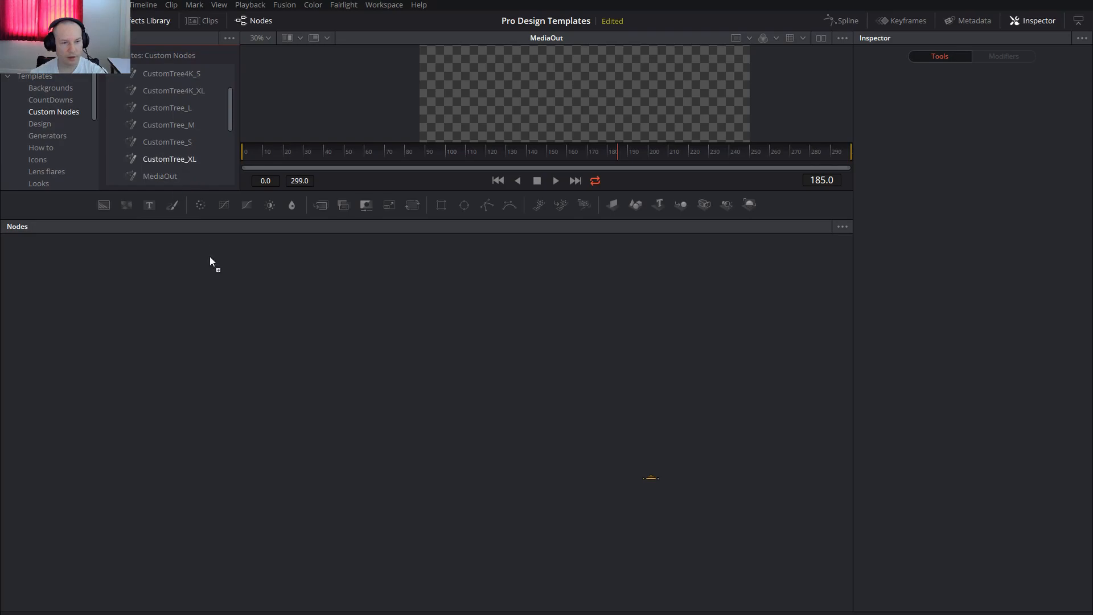
{"action": "left_click_drag", "start_coordinate": [292, 439], "coordinate": [293, 439]}
{"action": "right_click", "coordinate": [293, 439]}
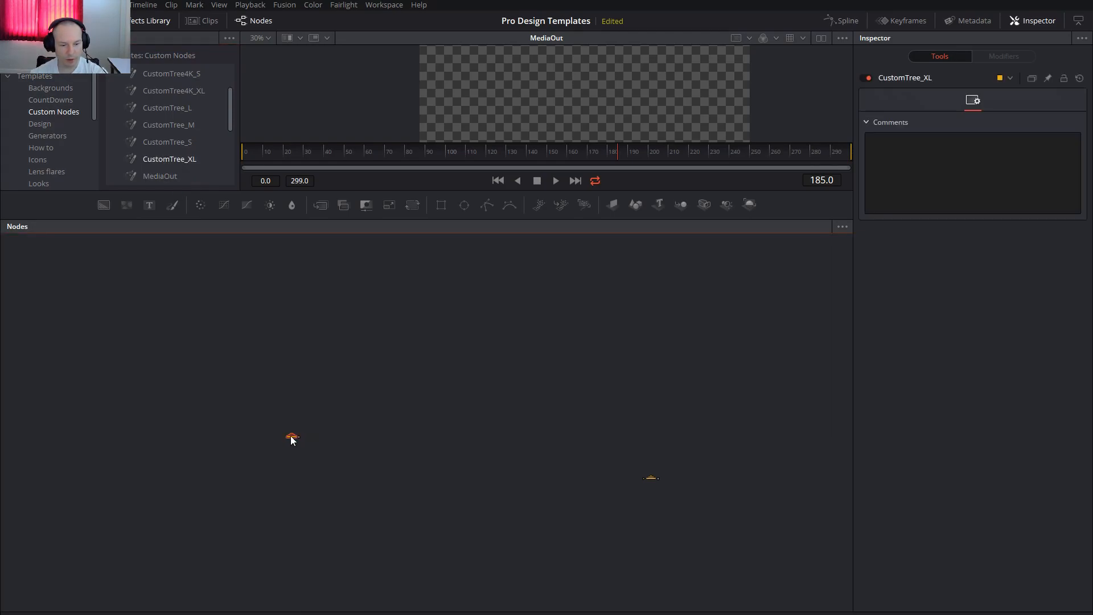
Expand the CustomTree_XL group to examine its tree of nodes, and collapse it again.
{"action": "double_click", "coordinate": [291, 437]}
{"action": "left_click_drag", "start_coordinate": [432, 461], "coordinate": [626, 418]}
{"action": "scroll", "coordinate": [327, 296], "scroll_direction": "up", "scroll_amount": 6}
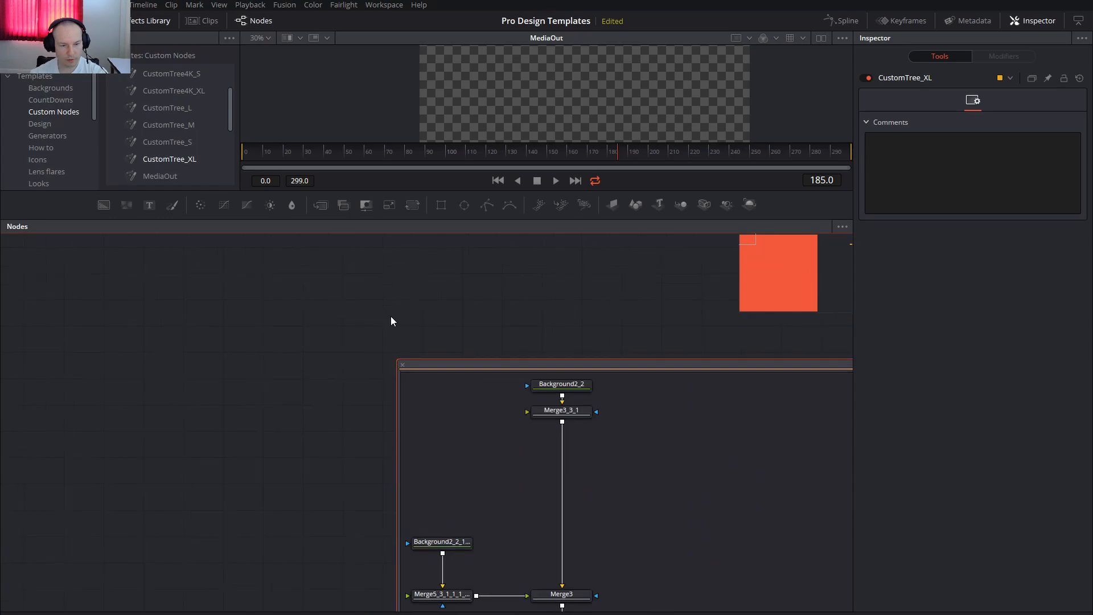
{"action": "left_click", "coordinate": [405, 366]}
Add the CustomTree4K_S template from Custom Nodes to the composition.
{"action": "scroll", "coordinate": [195, 134], "scroll_direction": "down", "scroll_amount": 1}
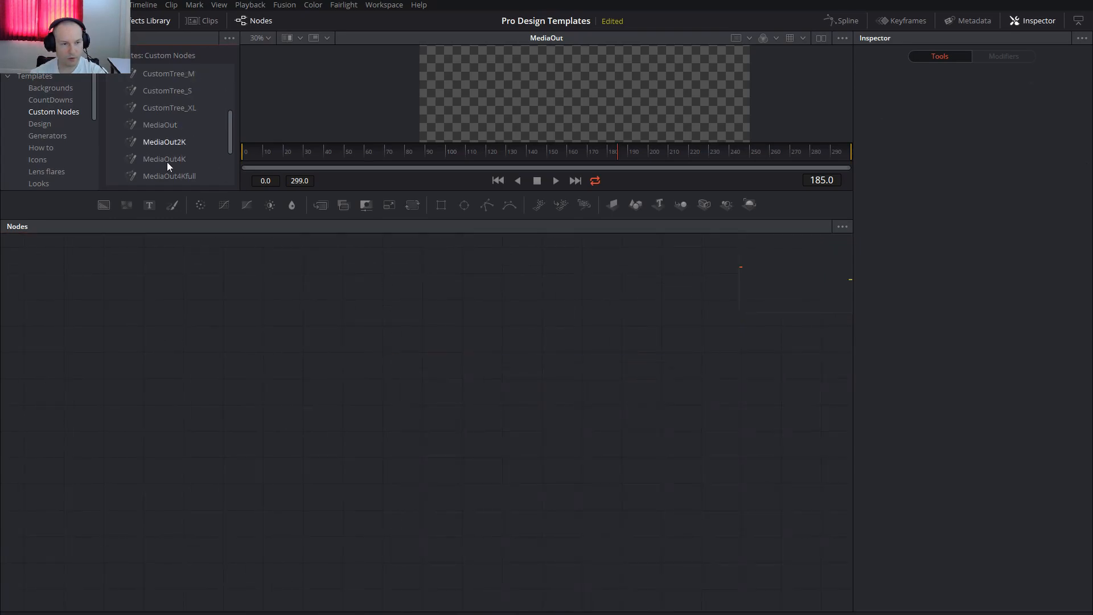
{"action": "scroll", "coordinate": [165, 145], "scroll_direction": "up", "scroll_amount": 1}
{"action": "scroll", "coordinate": [214, 121], "scroll_direction": "up", "scroll_amount": 1}
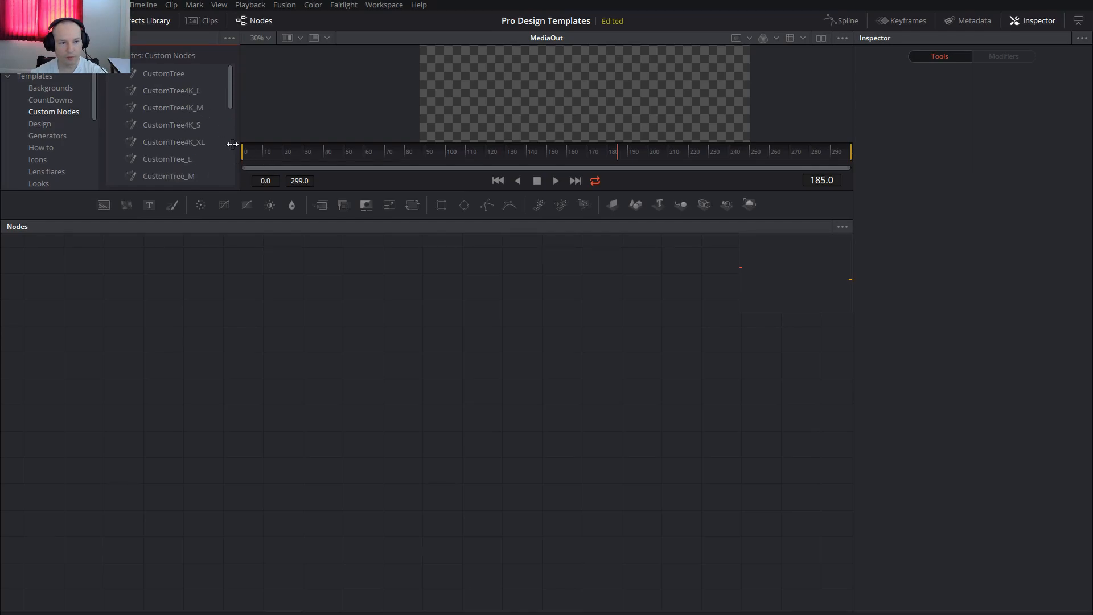
{"action": "left_click_drag", "start_coordinate": [159, 127], "coordinate": [470, 405]}
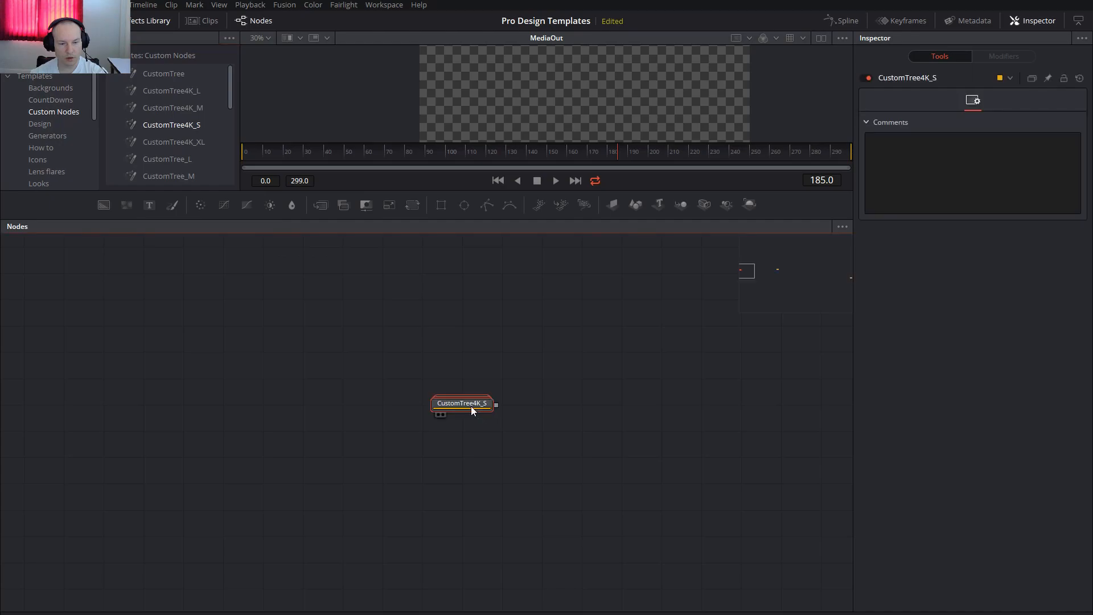
Expand the CustomTree4K_S group and show its final merge, Merge2_1_1, in the viewer to check the output resolution.
{"action": "double_click", "coordinate": [463, 405]}
{"action": "scroll", "coordinate": [481, 521], "scroll_direction": "down", "scroll_amount": 20}
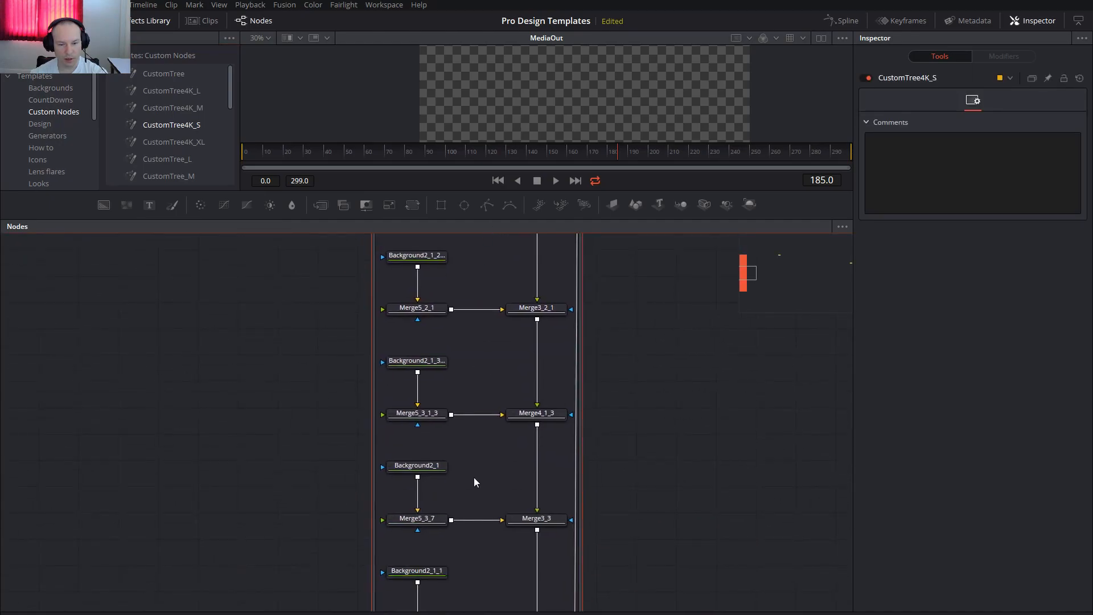
{"action": "left_click", "coordinate": [548, 529]}
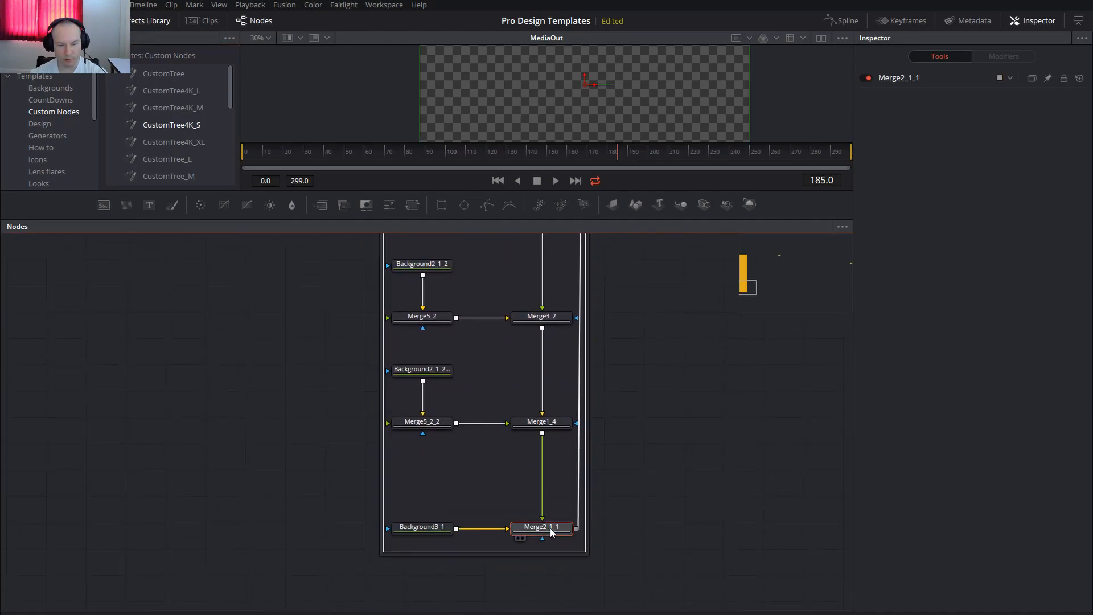
{"action": "key", "text": "1"}
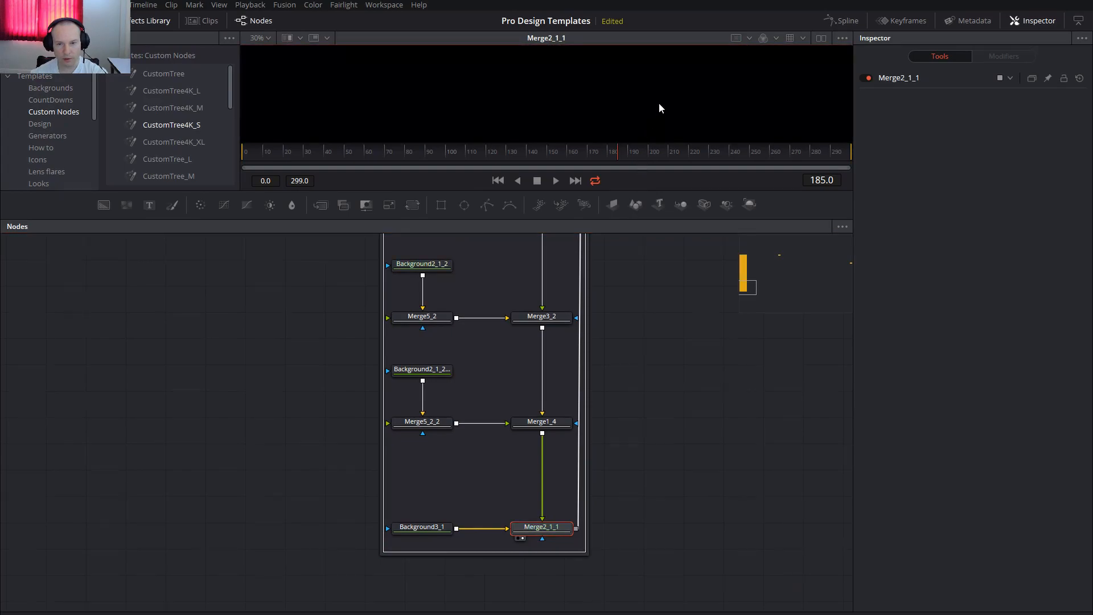
{"action": "left_click_drag", "start_coordinate": [718, 60], "coordinate": [707, 80]}
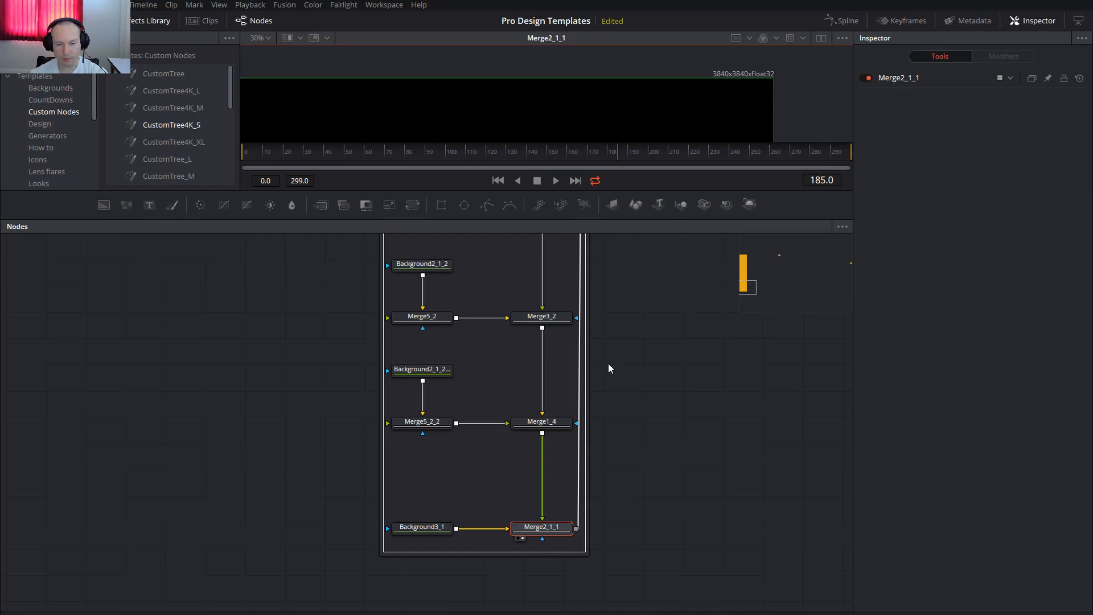
Open the image settings of the Background3_1 node to check its width and height.
{"action": "left_click", "coordinate": [415, 534]}
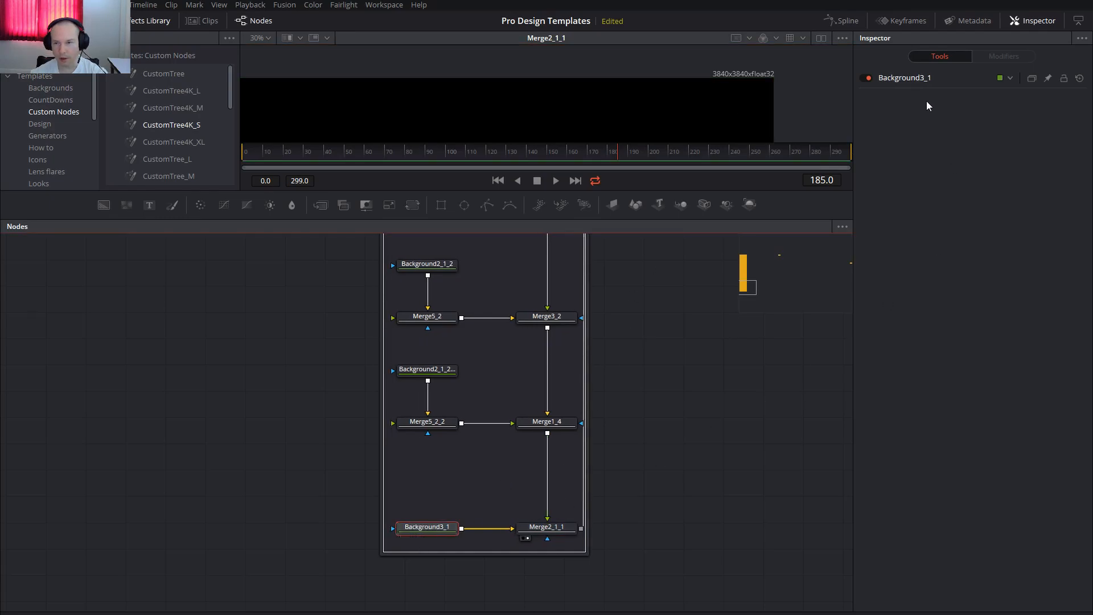
{"action": "left_click", "coordinate": [908, 82]}
{"action": "left_click", "coordinate": [973, 135]}
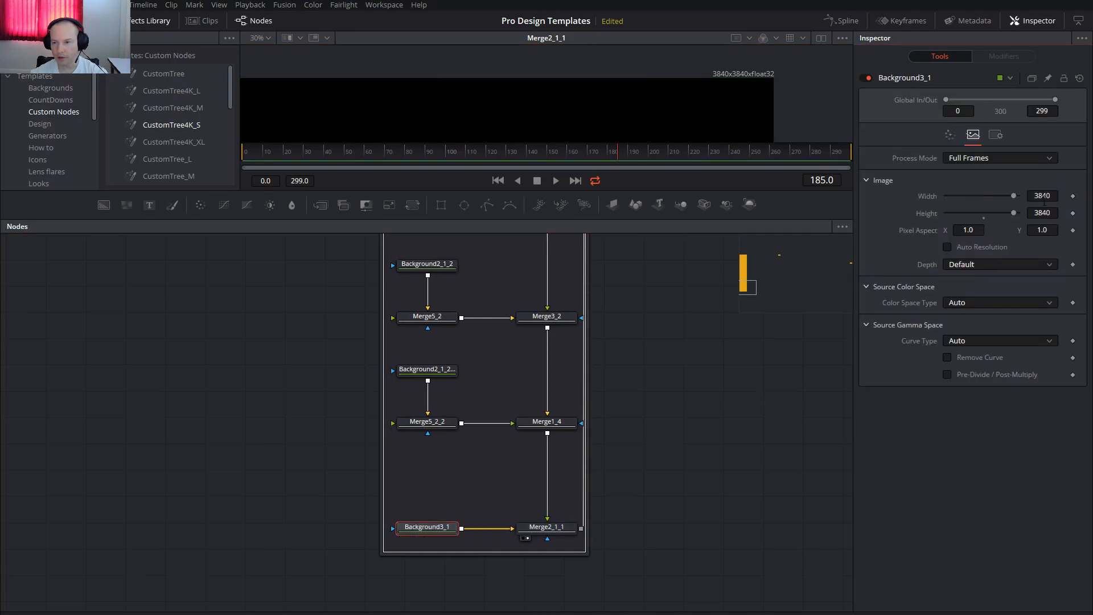
Collapse the CustomTree4K_S group and delete it together with the remaining CustomTree_XL group.
{"action": "left_click_drag", "start_coordinate": [532, 401], "coordinate": [551, 586]}
{"action": "left_click_drag", "start_coordinate": [529, 336], "coordinate": [569, 586]}
{"action": "left_click_drag", "start_coordinate": [547, 413], "coordinate": [578, 587]}
{"action": "left_click_drag", "start_coordinate": [562, 330], "coordinate": [570, 415]}
{"action": "left_click", "coordinate": [478, 303]}
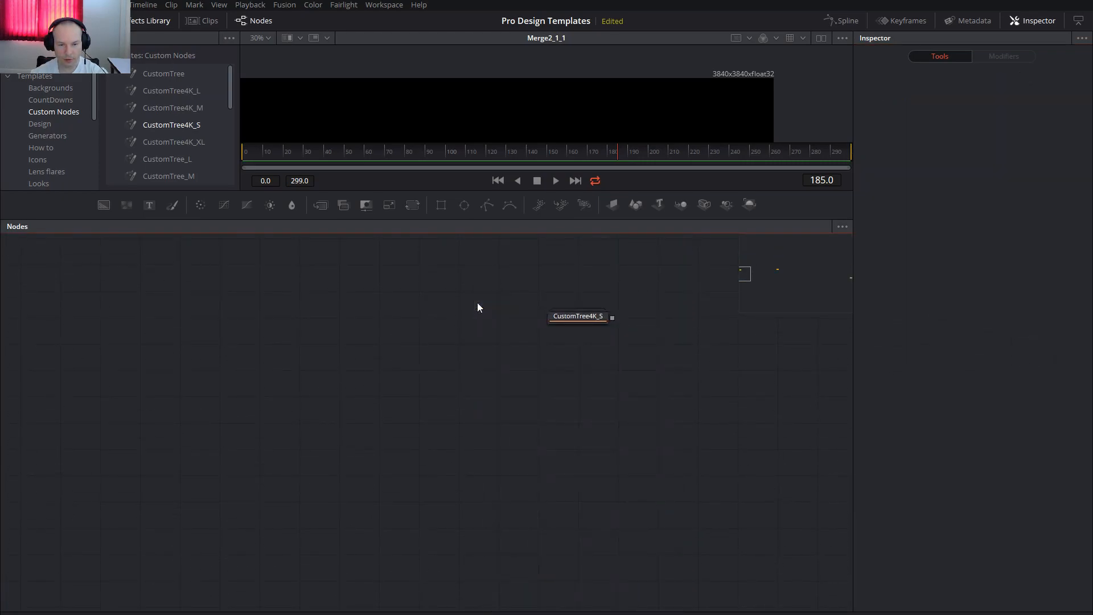
{"action": "key", "text": "Delete"}
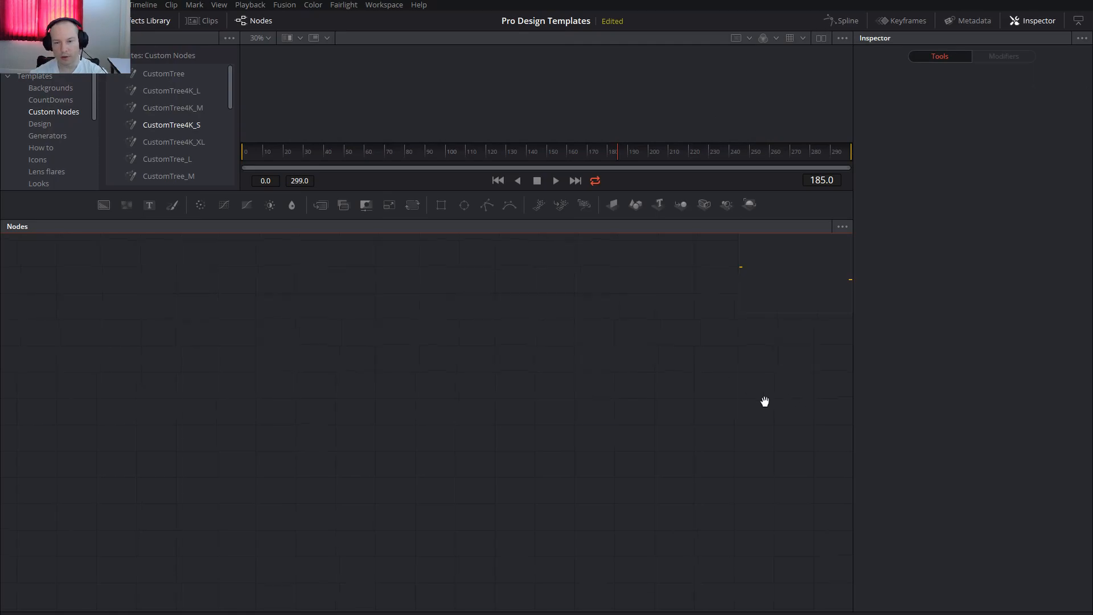
{"action": "left_click_drag", "start_coordinate": [743, 261], "coordinate": [740, 265]}
{"action": "left_click_drag", "start_coordinate": [235, 407], "coordinate": [443, 494]}
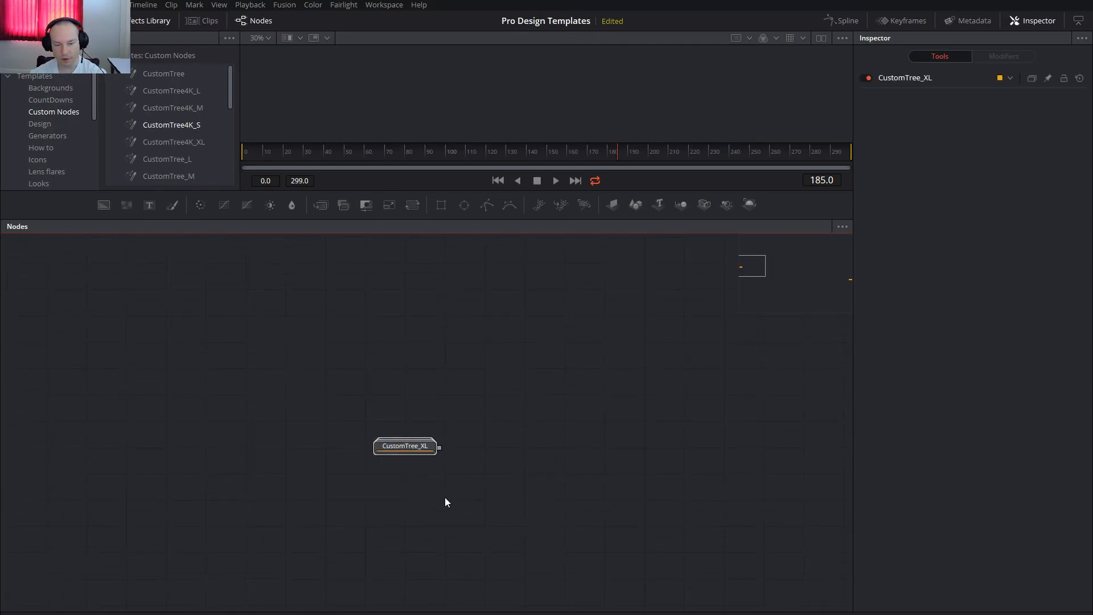
{"action": "key", "text": "Delete"}
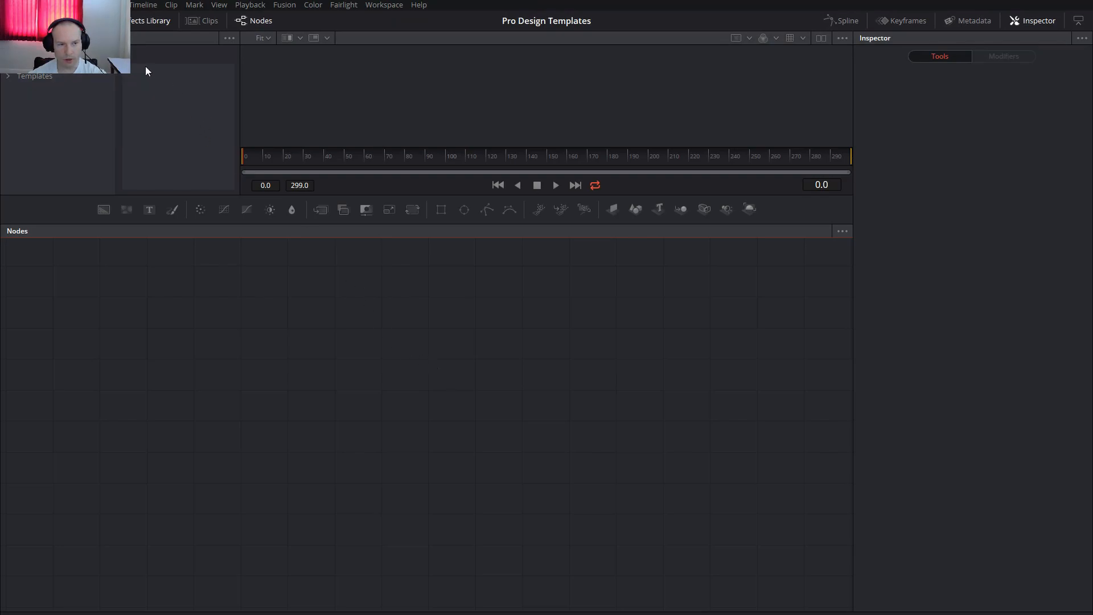
Enlarge the template library area and add the MediaOut template from Custom Nodes to the empty composition.
{"action": "left_click", "coordinate": [8, 76]}
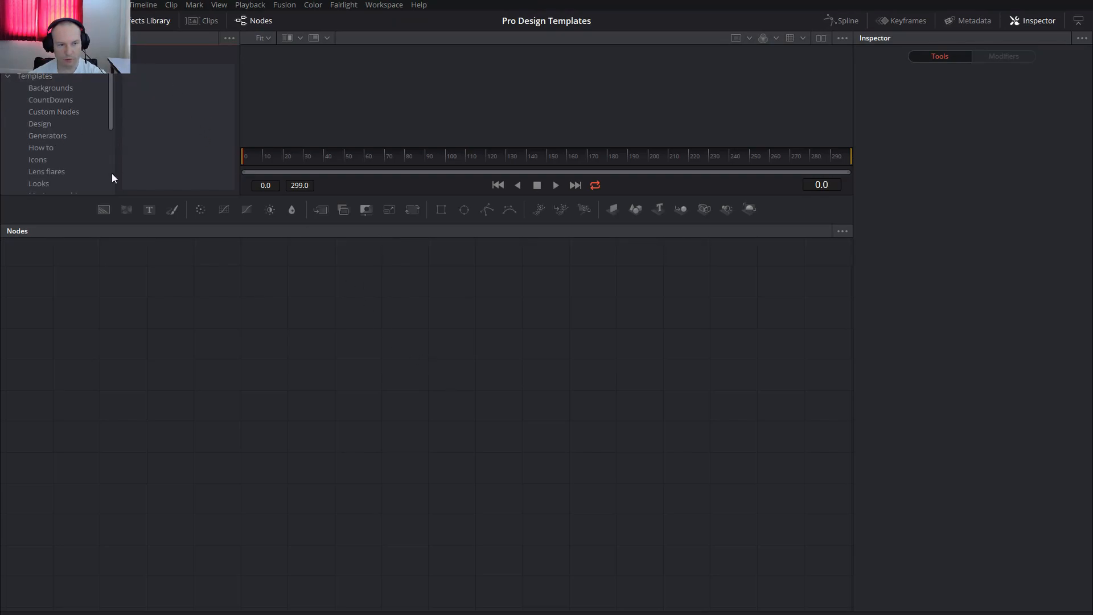
{"action": "left_click_drag", "start_coordinate": [147, 194], "coordinate": [180, 351]}
{"action": "left_click_drag", "start_coordinate": [583, 351], "coordinate": [337, 221]}
{"action": "left_click", "coordinate": [62, 101]}
{"action": "left_click", "coordinate": [61, 111]}
{"action": "scroll", "coordinate": [193, 185], "scroll_direction": "down", "scroll_amount": 3}
{"action": "left_click_drag", "start_coordinate": [169, 125], "coordinate": [640, 467]}
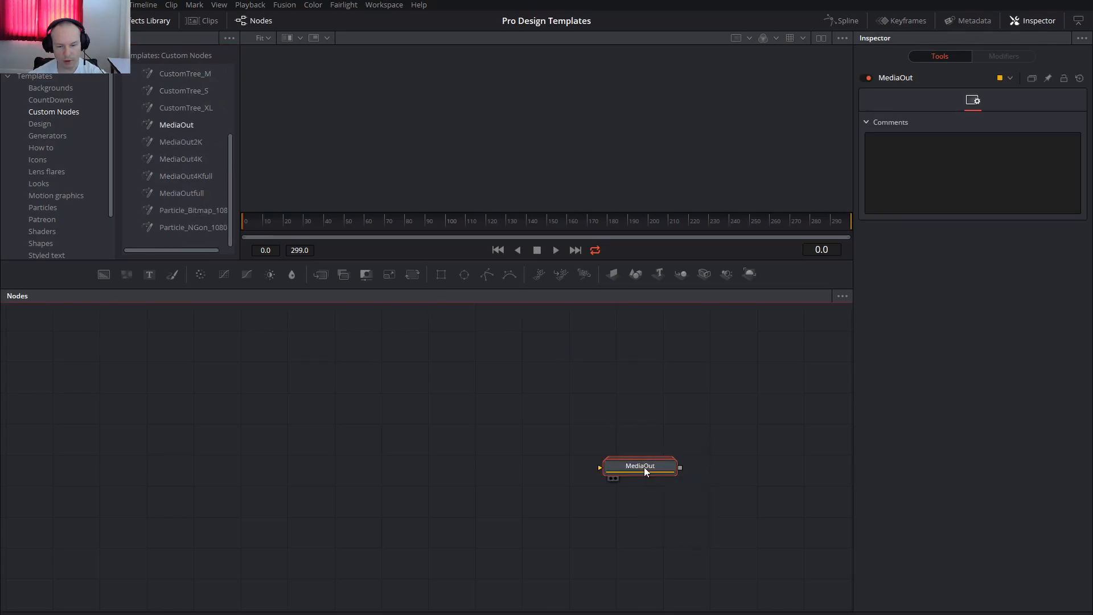
Set the node editor to arrange nodes on the grid and shift the MediaOut node slightly.
{"action": "right_click", "coordinate": [459, 314]}
{"action": "mouse_move", "coordinate": [596, 366]}
{"action": "left_click", "coordinate": [639, 370]}
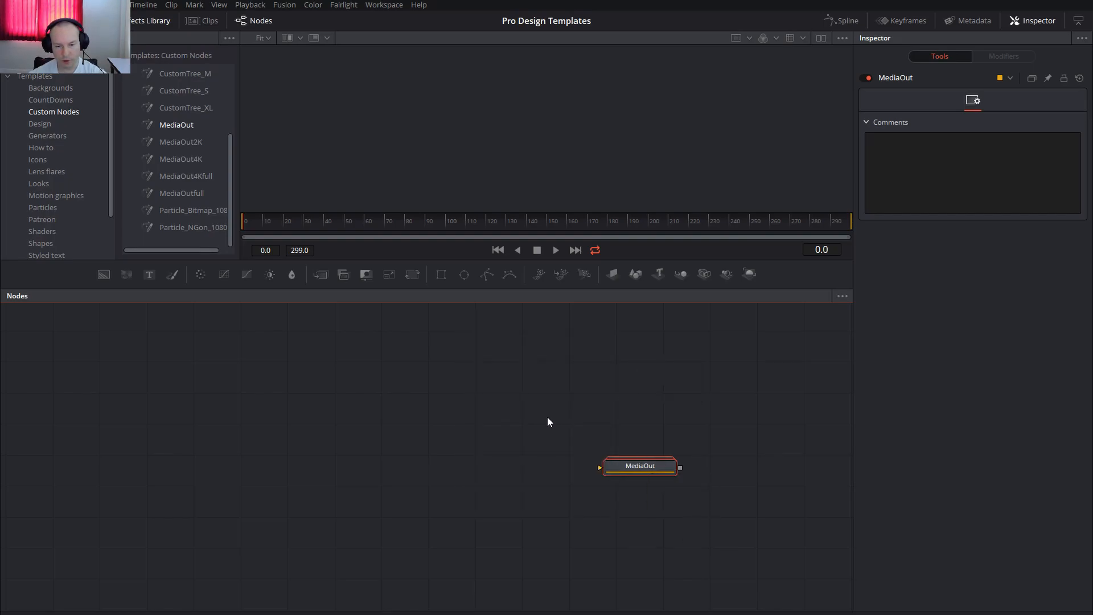
{"action": "left_click_drag", "start_coordinate": [646, 475], "coordinate": [658, 488]}
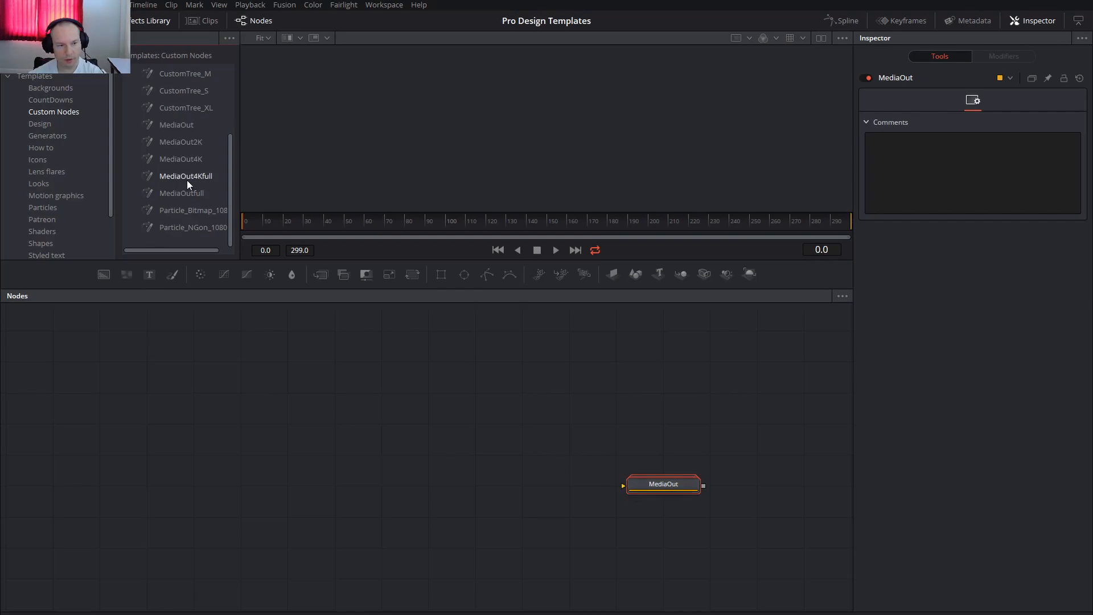
Add the CustomTree_S template from Custom Nodes beside MediaOut and ungroup it into separate nodes.
{"action": "scroll", "coordinate": [188, 182], "scroll_direction": "up", "scroll_amount": 2}
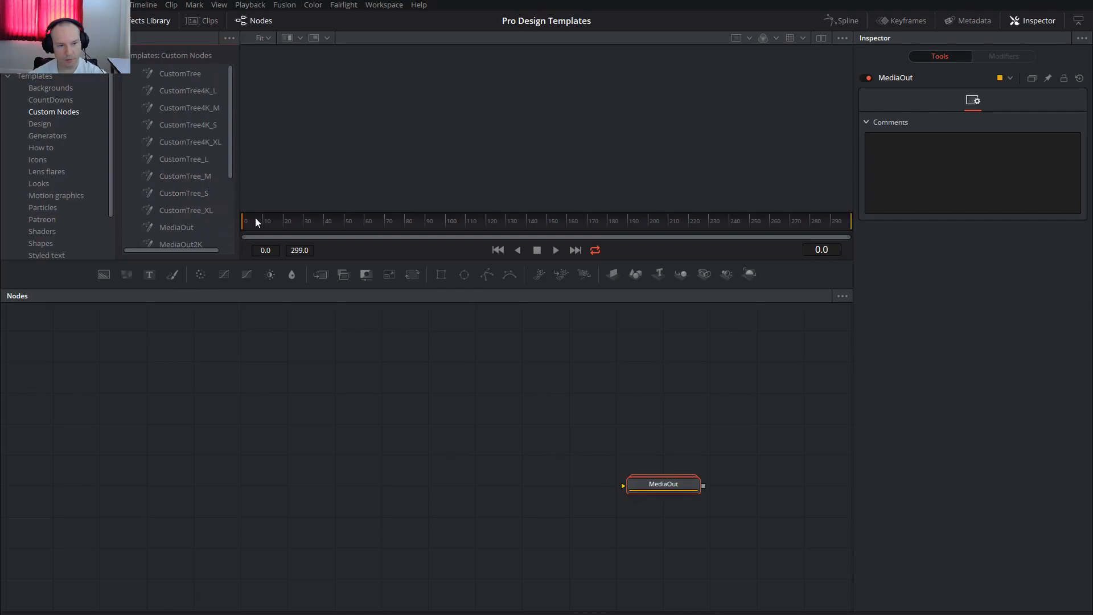
{"action": "left_click_drag", "start_coordinate": [179, 196], "coordinate": [230, 484]}
{"action": "right_click", "coordinate": [242, 486]}
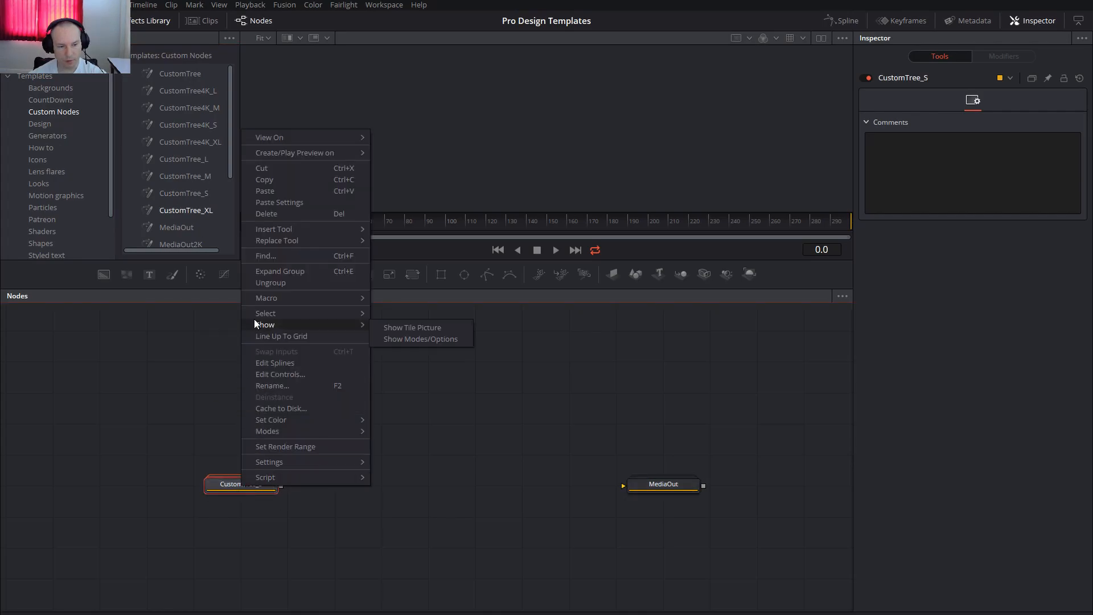
{"action": "left_click", "coordinate": [268, 282]}
Move the MediaOut node down beside the final merge at the bottom of the ungrouped tree.
{"action": "left_click_drag", "start_coordinate": [406, 572], "coordinate": [511, 418]}
{"action": "left_click_drag", "start_coordinate": [725, 347], "coordinate": [630, 581]}
{"action": "left_click_drag", "start_coordinate": [561, 490], "coordinate": [570, 450]}
{"action": "scroll", "coordinate": [600, 361], "scroll_direction": "down", "scroll_amount": 8}
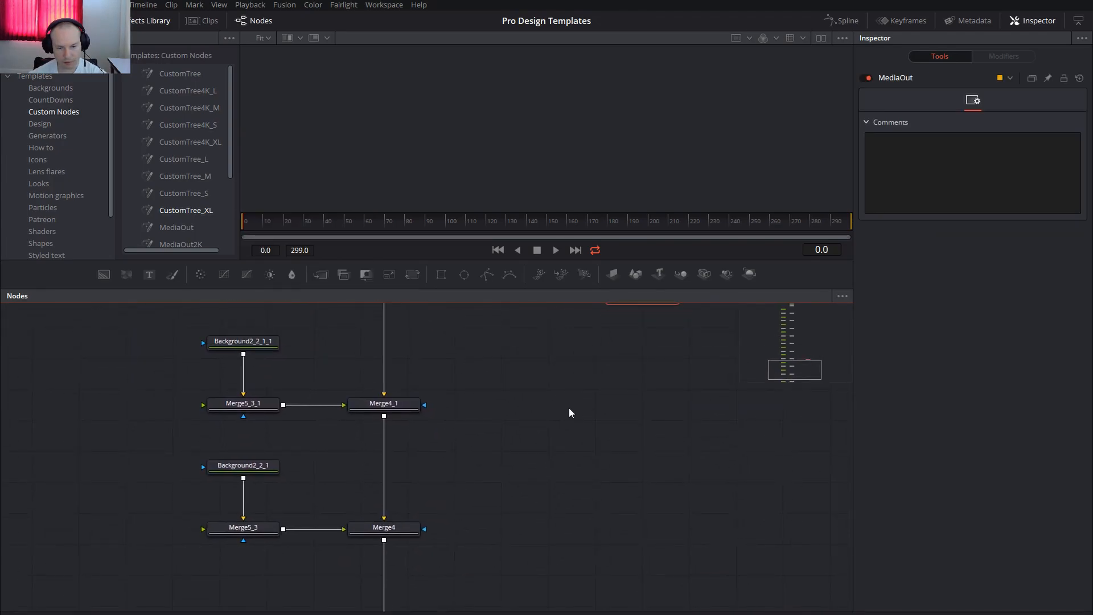
{"action": "scroll", "coordinate": [568, 407], "scroll_direction": "down", "scroll_amount": 4}
{"action": "left_click_drag", "start_coordinate": [603, 351], "coordinate": [605, 535]}
{"action": "right_click", "coordinate": [568, 434]}
{"action": "left_click", "coordinate": [641, 495]}
Connect Merge2's output to MediaOut and display MediaOut in the viewer.
{"action": "left_click_drag", "start_coordinate": [510, 538], "coordinate": [589, 540]}
{"action": "key", "text": "2"}
{"action": "scroll", "coordinate": [602, 545], "scroll_direction": "up", "scroll_amount": 4}
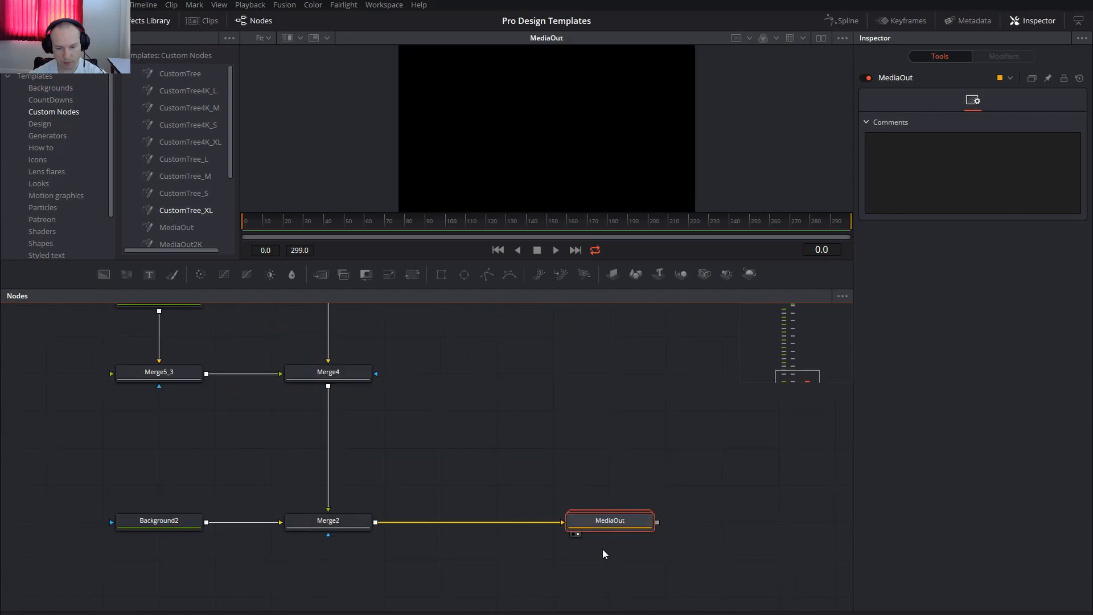
{"action": "left_click_drag", "start_coordinate": [412, 523], "coordinate": [655, 462]}
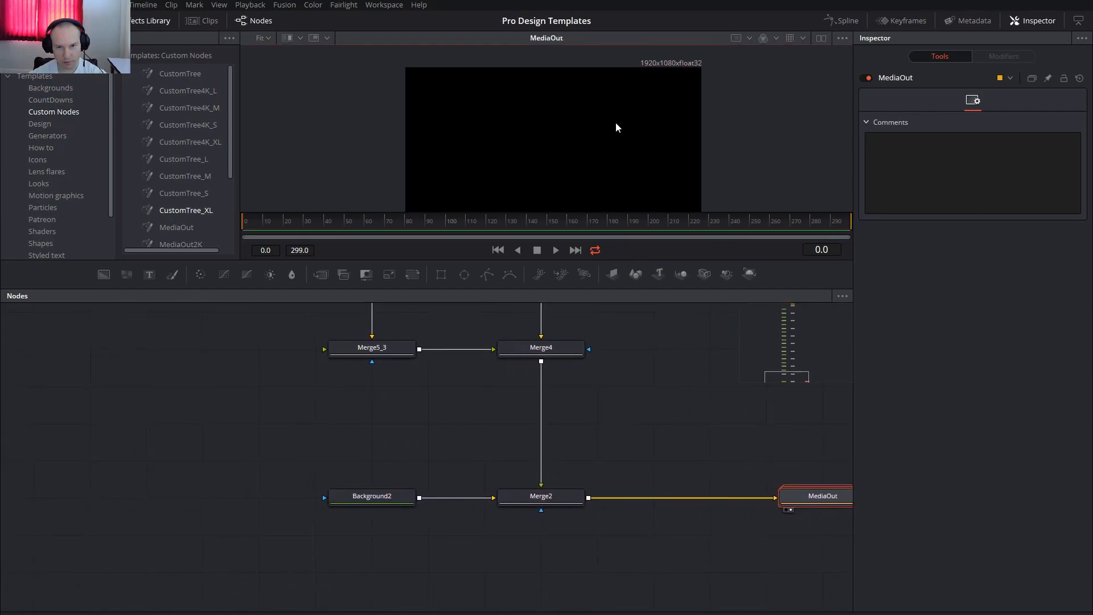
Check Background2's image size, and set its color to dark blue-violet with hue 0.72, saturation 1.0 and value 0.205.
{"action": "left_click", "coordinate": [373, 495]}
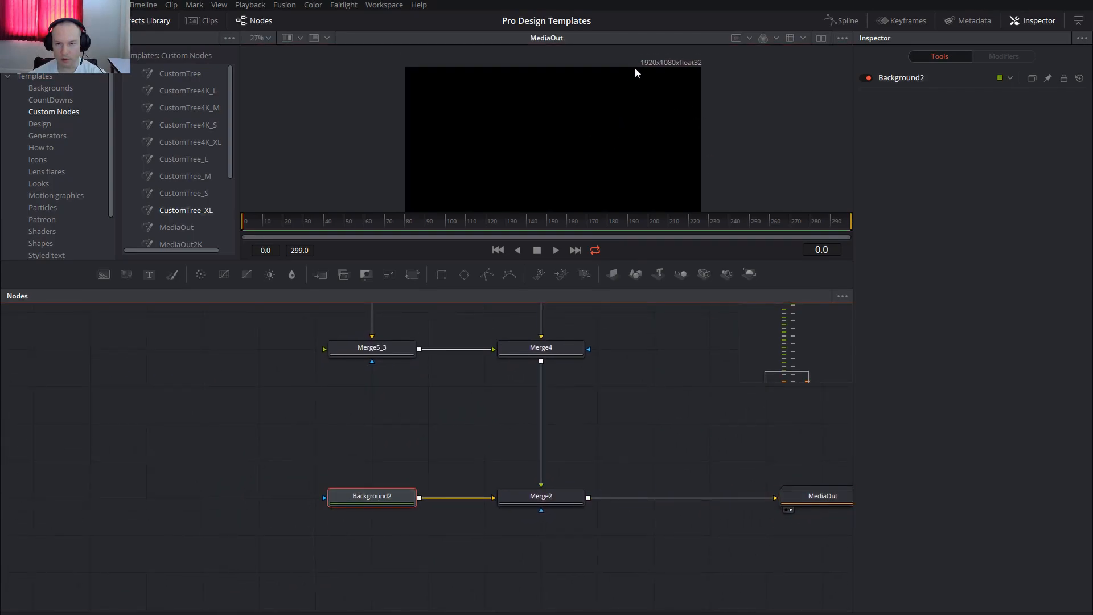
{"action": "left_click", "coordinate": [917, 78]}
{"action": "left_click", "coordinate": [971, 135]}
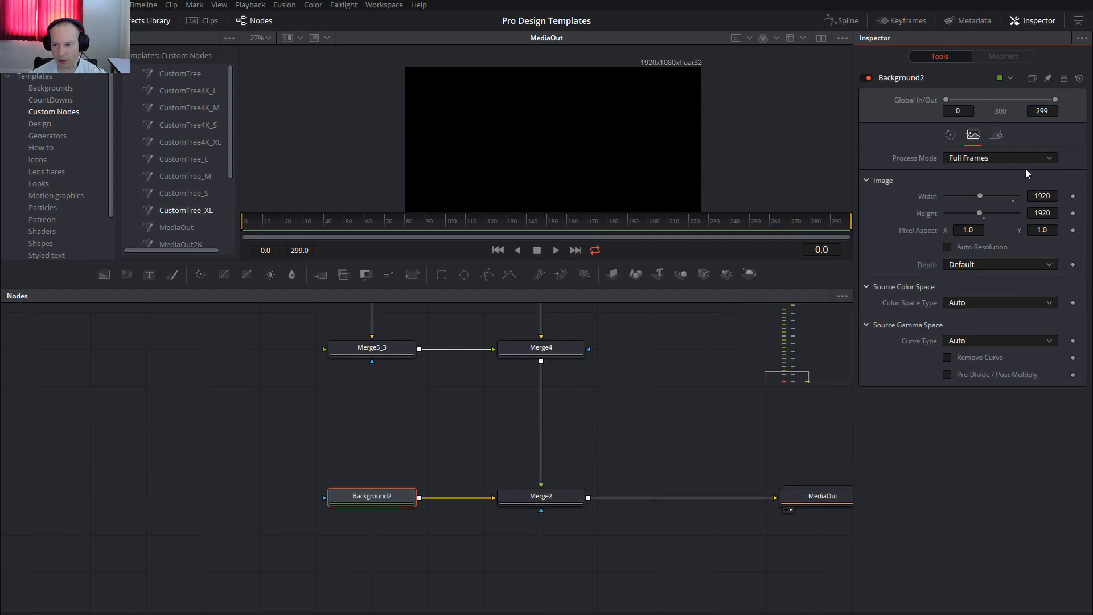
{"action": "left_click", "coordinate": [950, 135]}
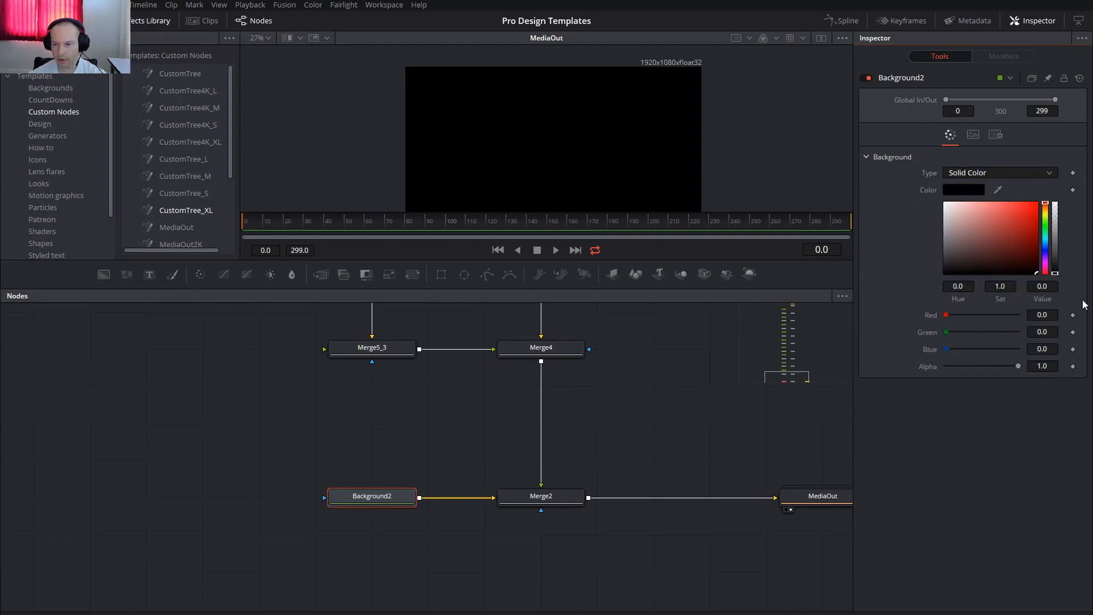
{"action": "left_click", "coordinate": [1045, 254]}
{"action": "left_click", "coordinate": [1037, 261]}
{"action": "left_click_drag", "start_coordinate": [1038, 262], "coordinate": [1039, 261]}
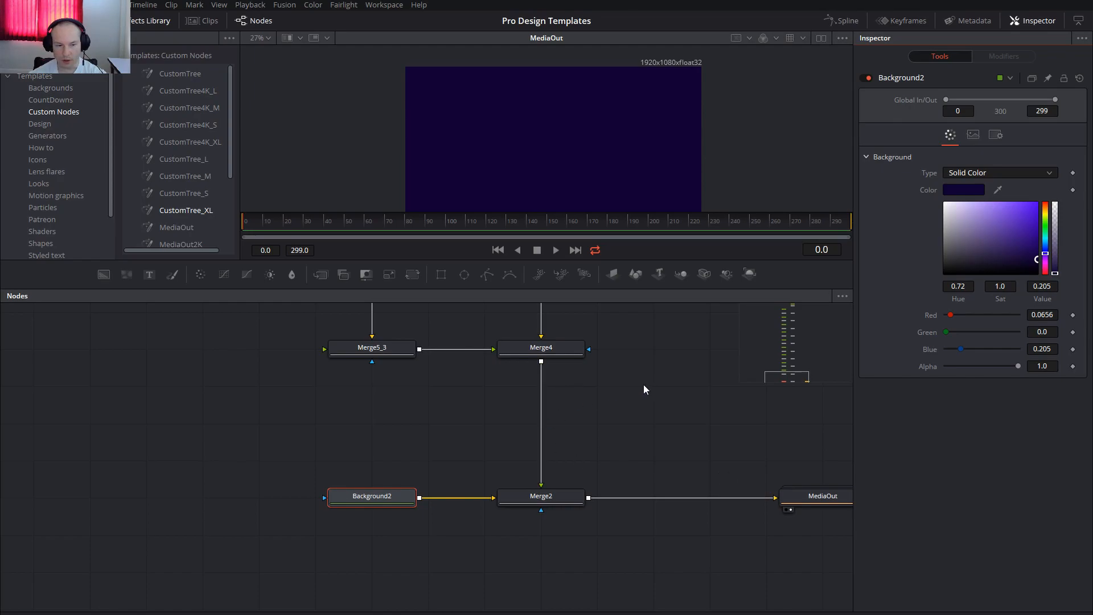
Add the AbstractBG020 template from Backgrounds and connect it to the side-branch merge near the top of the tree.
{"action": "left_click_drag", "start_coordinate": [359, 319], "coordinate": [499, 481]}
{"action": "scroll", "coordinate": [497, 444], "scroll_direction": "down", "scroll_amount": 5}
{"action": "left_click_drag", "start_coordinate": [610, 400], "coordinate": [676, 576]}
{"action": "left_click_drag", "start_coordinate": [699, 384], "coordinate": [728, 529]}
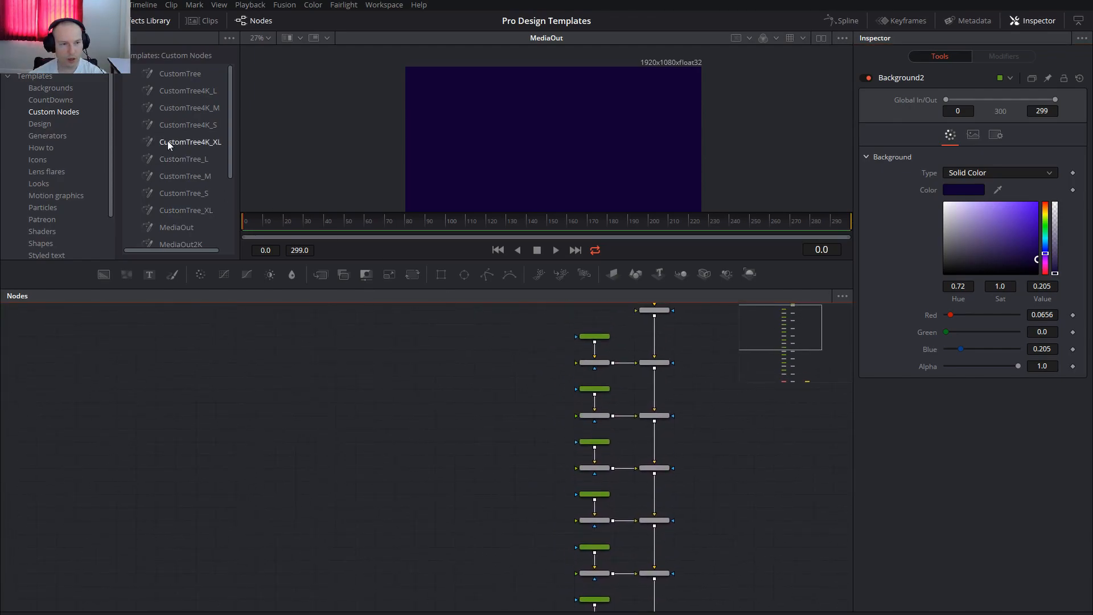
{"action": "left_click", "coordinate": [51, 89]}
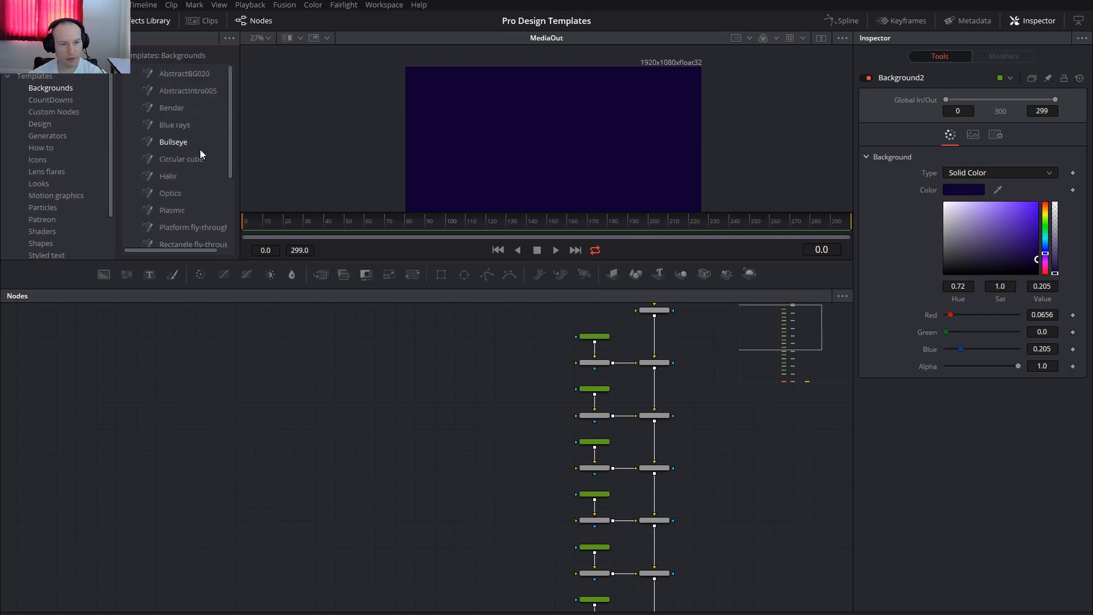
{"action": "left_click_drag", "start_coordinate": [171, 73], "coordinate": [592, 367]}
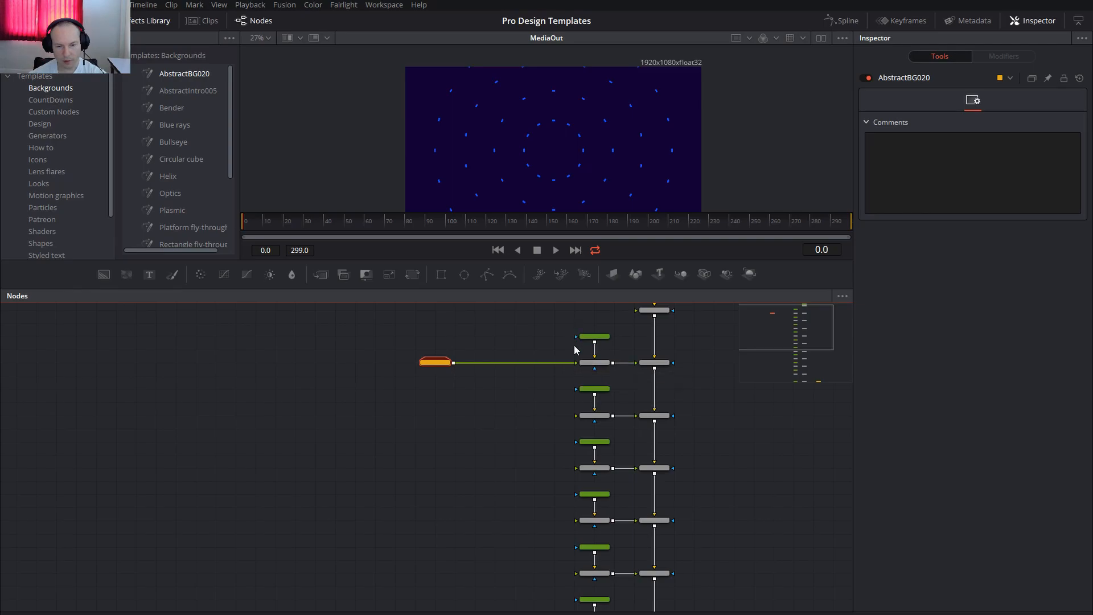
Delete that branch's background and merge nodes, and connect AbstractBG020 directly to the main-column merge, placing it beside that merge.
{"action": "left_click_drag", "start_coordinate": [561, 324], "coordinate": [620, 369]}
{"action": "key", "text": "Delete"}
{"action": "left_click_drag", "start_coordinate": [454, 363], "coordinate": [655, 368]}
{"action": "left_click_drag", "start_coordinate": [465, 444], "coordinate": [480, 422]}
{"action": "left_click_drag", "start_coordinate": [456, 341], "coordinate": [615, 341]}
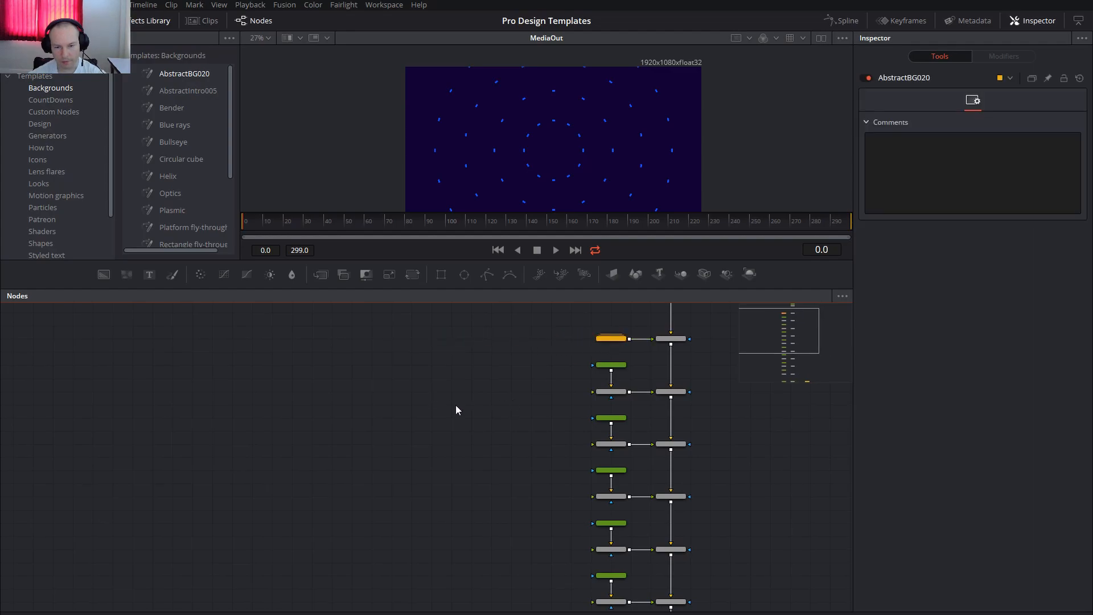
Connect the SubscribeButton002 template from Design to the next branch's merge and preview the animation up to frame 196.
{"action": "left_click_drag", "start_coordinate": [271, 225], "coordinate": [287, 228]}
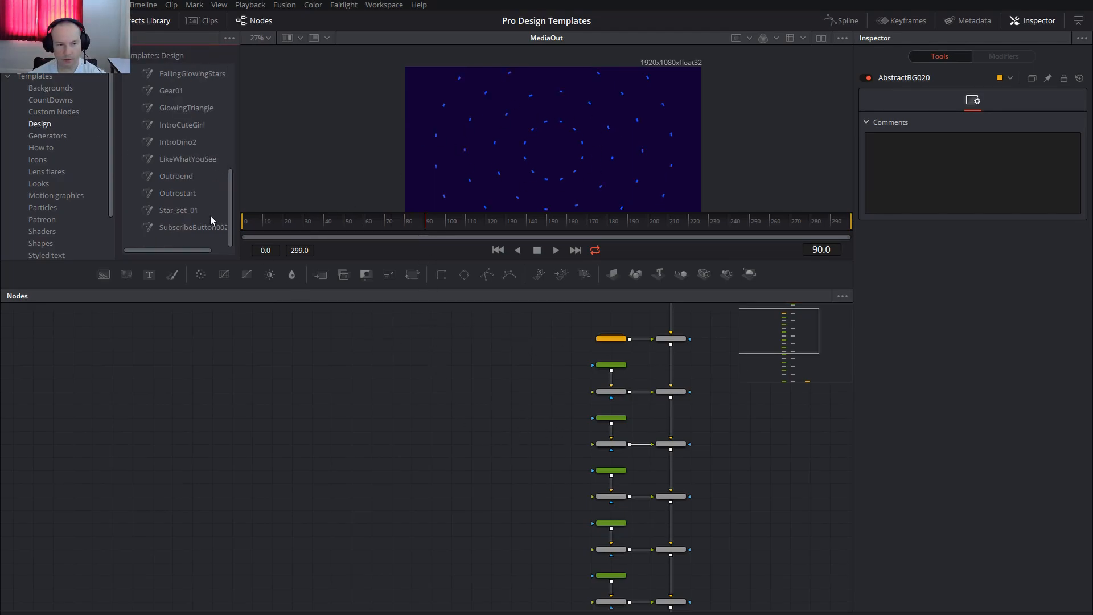
{"action": "left_click_drag", "start_coordinate": [191, 229], "coordinate": [603, 391]}
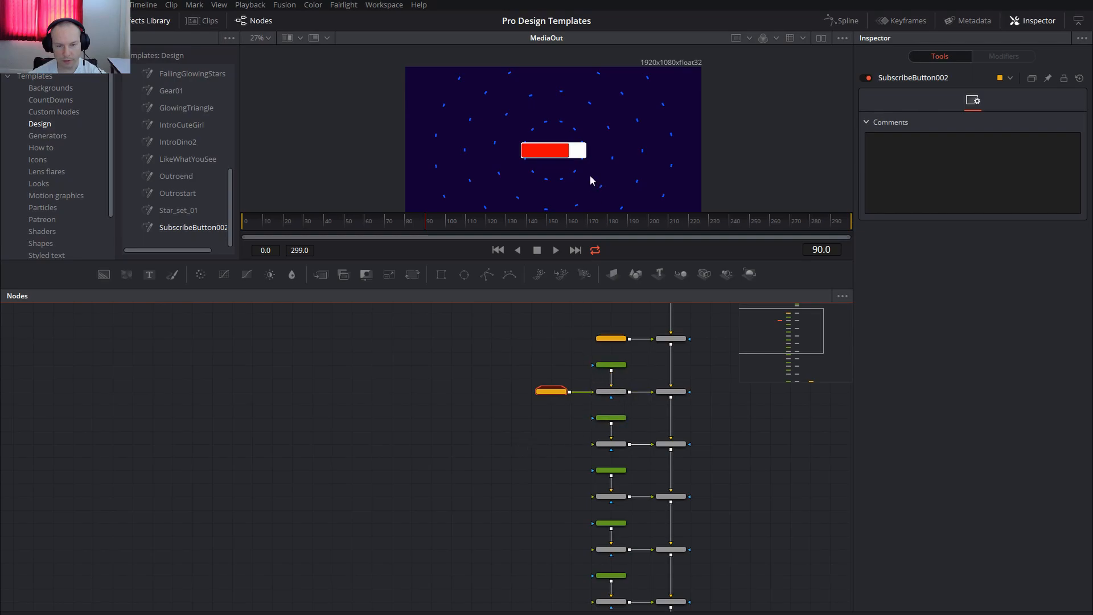
{"action": "left_click_drag", "start_coordinate": [258, 226], "coordinate": [630, 231]}
Move the subscribe button toward the upper-left of the image by setting Merge5_3_1_1_1's center to about X 0.18, Y 0.72.
{"action": "left_click", "coordinate": [623, 392]}
{"action": "scroll", "coordinate": [588, 411], "scroll_direction": "up", "scroll_amount": 5}
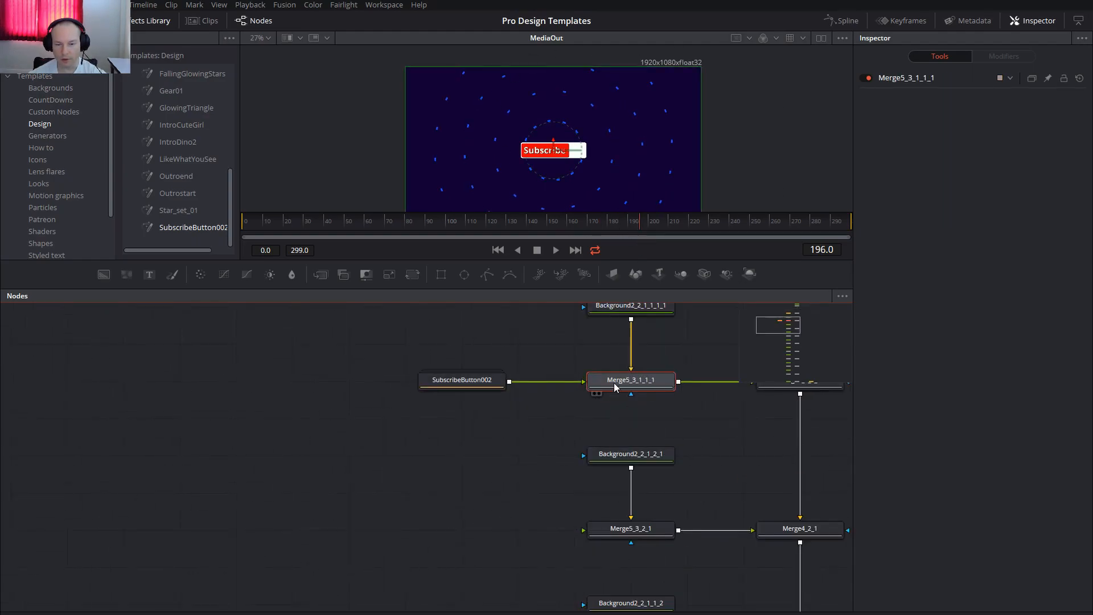
{"action": "left_click", "coordinate": [898, 80]}
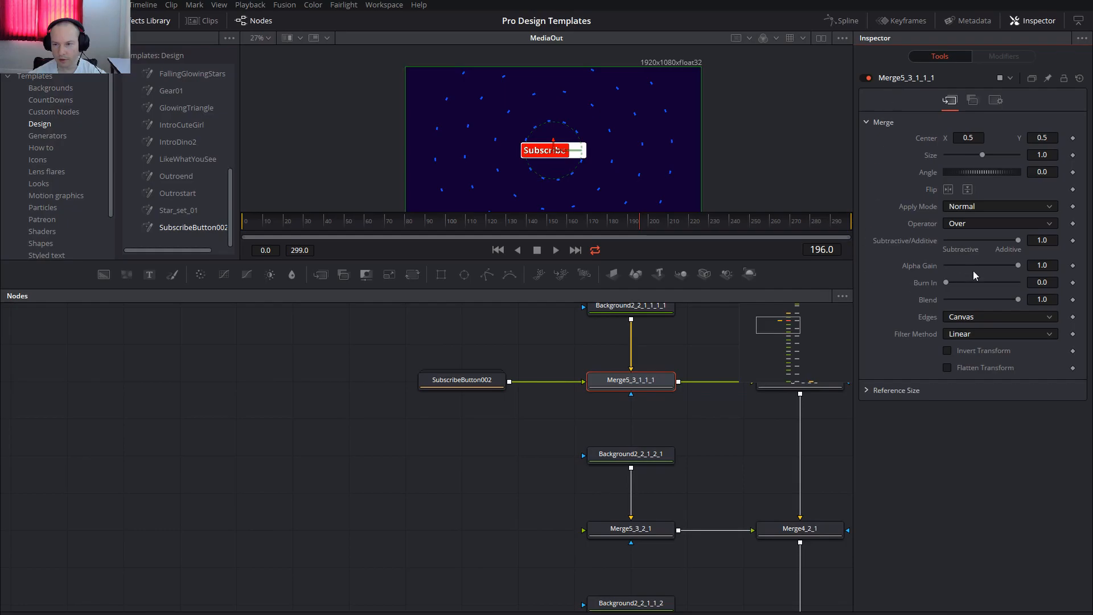
{"action": "left_click_drag", "start_coordinate": [553, 150], "coordinate": [457, 114]}
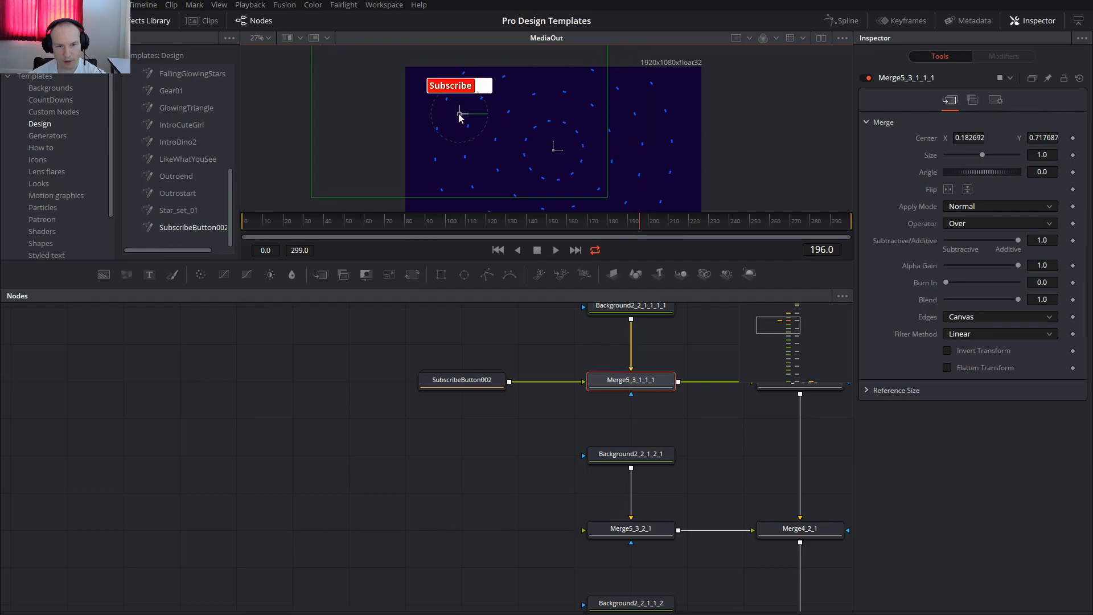
Add the OutroSocialAnimated001 template from Icons and connect it to Merge5_3_2_1 in the branch below the subscribe button.
{"action": "left_click_drag", "start_coordinate": [657, 413], "coordinate": [622, 443]}
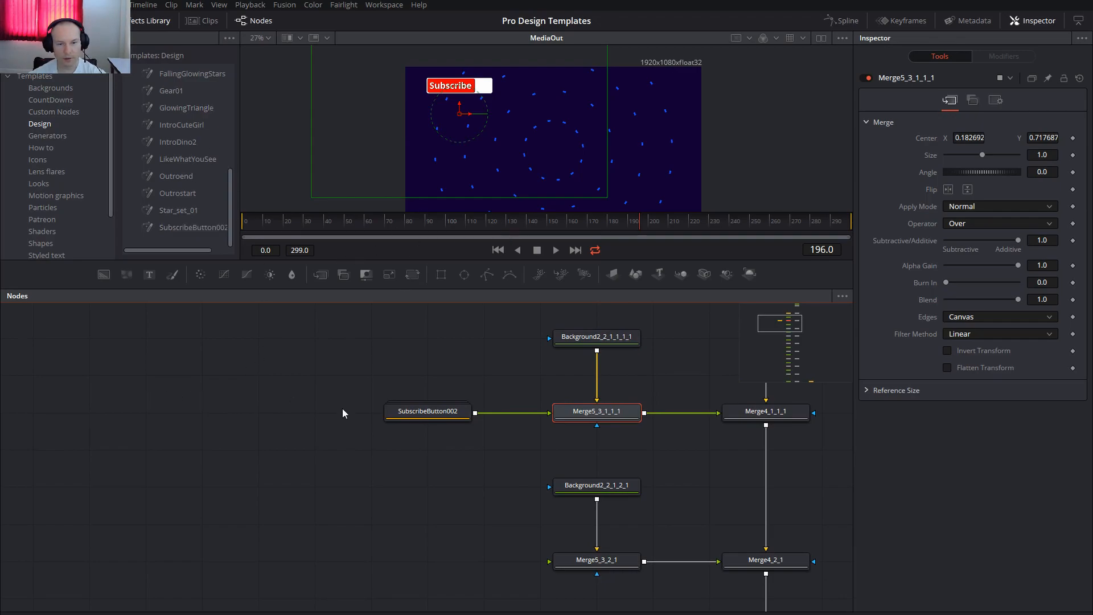
{"action": "left_click", "coordinate": [38, 160]}
{"action": "left_click_drag", "start_coordinate": [185, 90], "coordinate": [594, 510]}
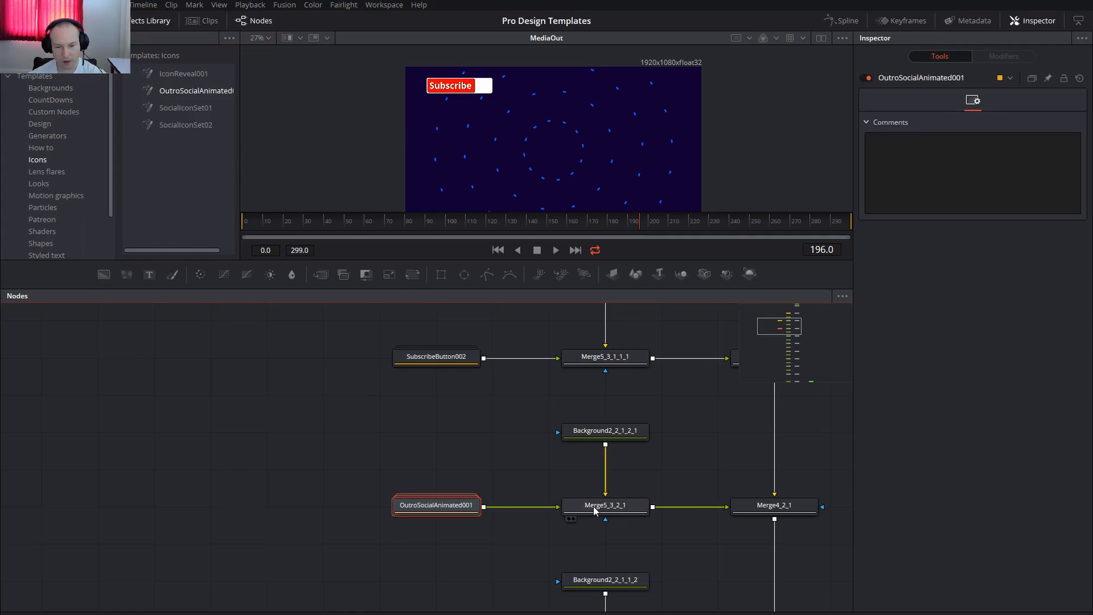
Open the OutroSocialAnimated001 group, make its Background2_4 node fully transparent with alpha 0.0, and close the group.
{"action": "left_click_drag", "start_coordinate": [432, 513], "coordinate": [360, 440]}
{"action": "double_click", "coordinate": [338, 437]}
{"action": "left_click_drag", "start_coordinate": [400, 496], "coordinate": [447, 459]}
{"action": "scroll", "coordinate": [447, 460], "scroll_direction": "down", "scroll_amount": 3}
{"action": "left_click", "coordinate": [388, 451]}
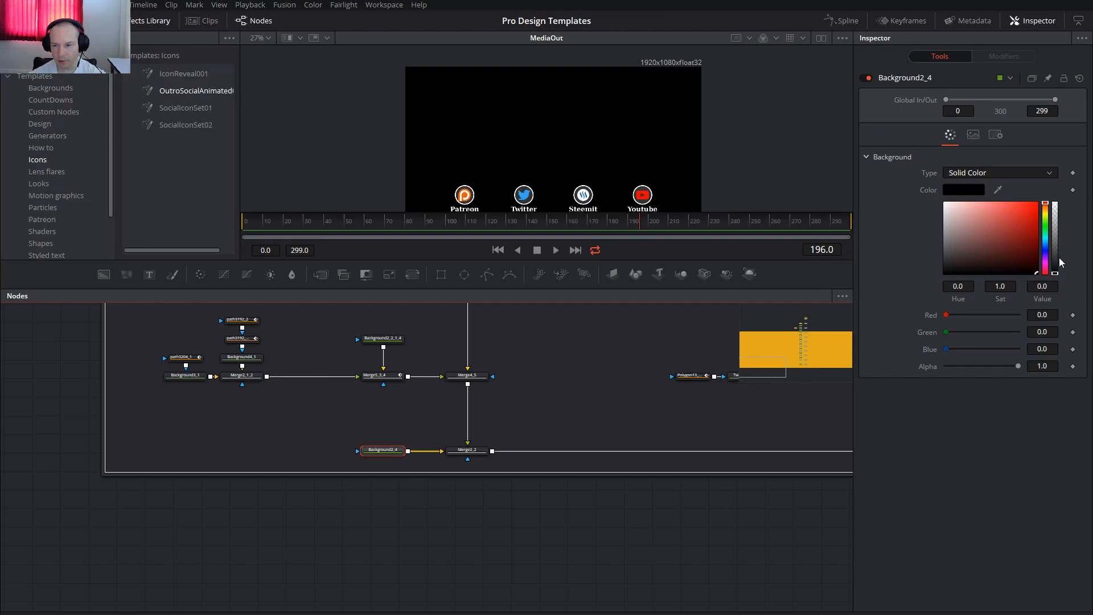
{"action": "left_click_drag", "start_coordinate": [1054, 263], "coordinate": [1056, 195]}
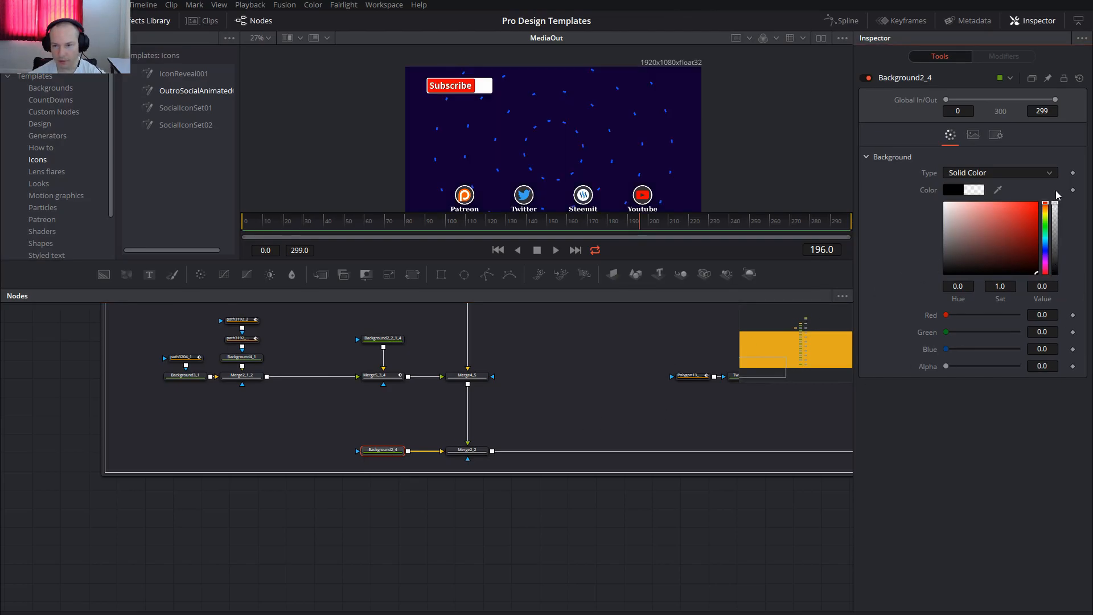
{"action": "left_click_drag", "start_coordinate": [520, 449], "coordinate": [632, 591]}
{"action": "left_click_drag", "start_coordinate": [524, 449], "coordinate": [618, 603]}
{"action": "left_click_drag", "start_coordinate": [409, 336], "coordinate": [527, 504]}
{"action": "scroll", "coordinate": [467, 500], "scroll_direction": "up", "scroll_amount": 2}
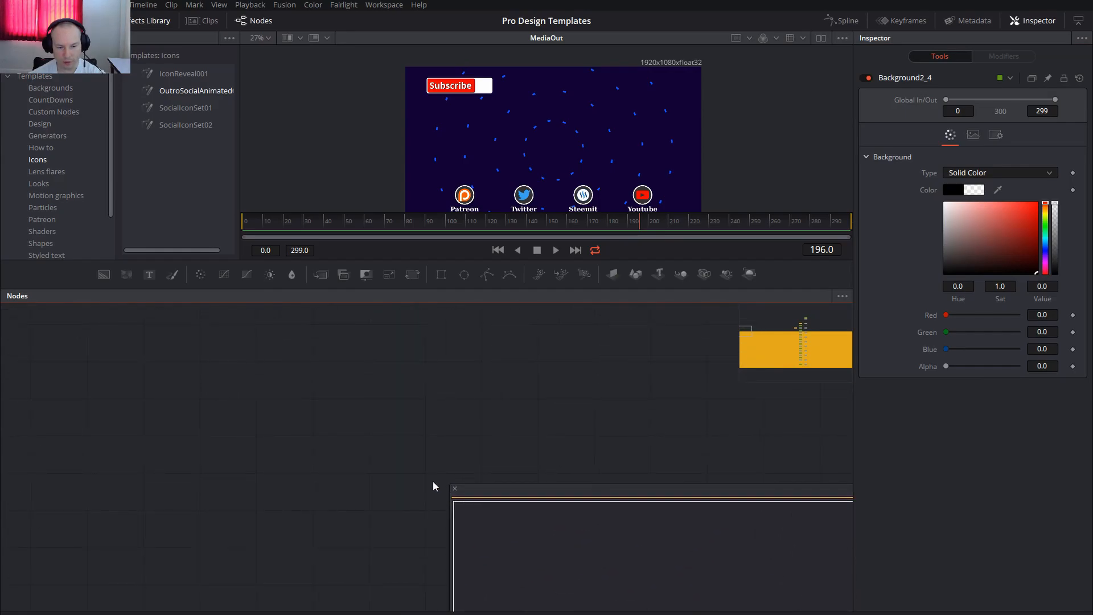
{"action": "left_click", "coordinate": [456, 489]}
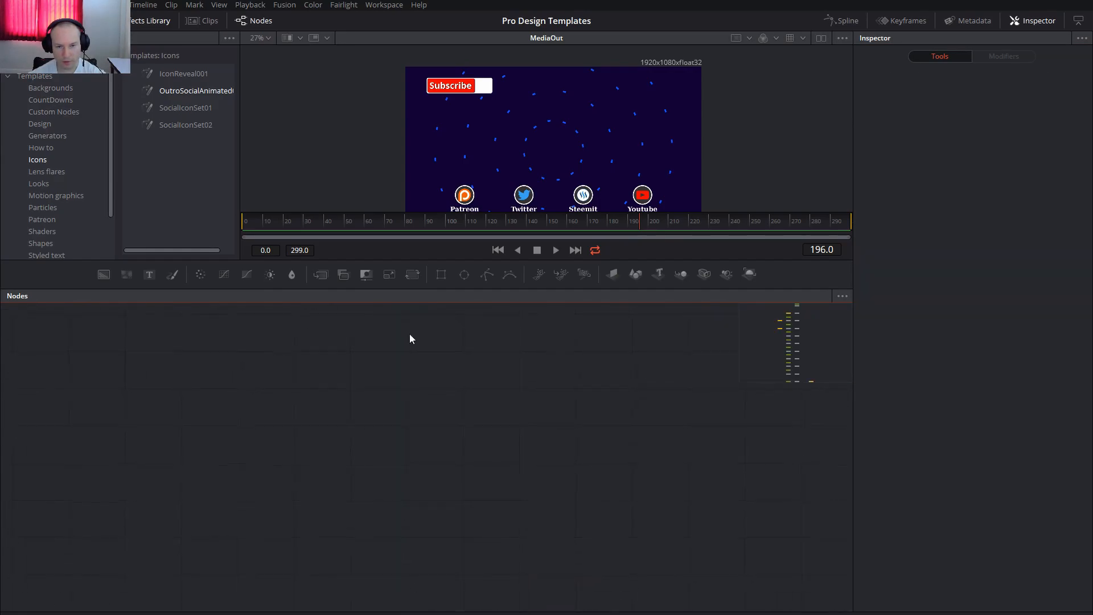
Examine the AbstractBG020, SubscribeButton002 and OutroSocialAnimated001 branches in the node tree against the composited image.
{"action": "left_click_drag", "start_coordinate": [804, 330], "coordinate": [810, 382]}
{"action": "left_click_drag", "start_coordinate": [434, 429], "coordinate": [619, 544]}
{"action": "left_click_drag", "start_coordinate": [326, 338], "coordinate": [662, 555]}
{"action": "left_click_drag", "start_coordinate": [429, 388], "coordinate": [524, 551]}
{"action": "left_click_drag", "start_coordinate": [567, 357], "coordinate": [551, 576]}
{"action": "left_click_drag", "start_coordinate": [579, 377], "coordinate": [583, 573]}
{"action": "left_click_drag", "start_coordinate": [559, 398], "coordinate": [547, 581]}
{"action": "left_click_drag", "start_coordinate": [549, 490], "coordinate": [430, 606]}
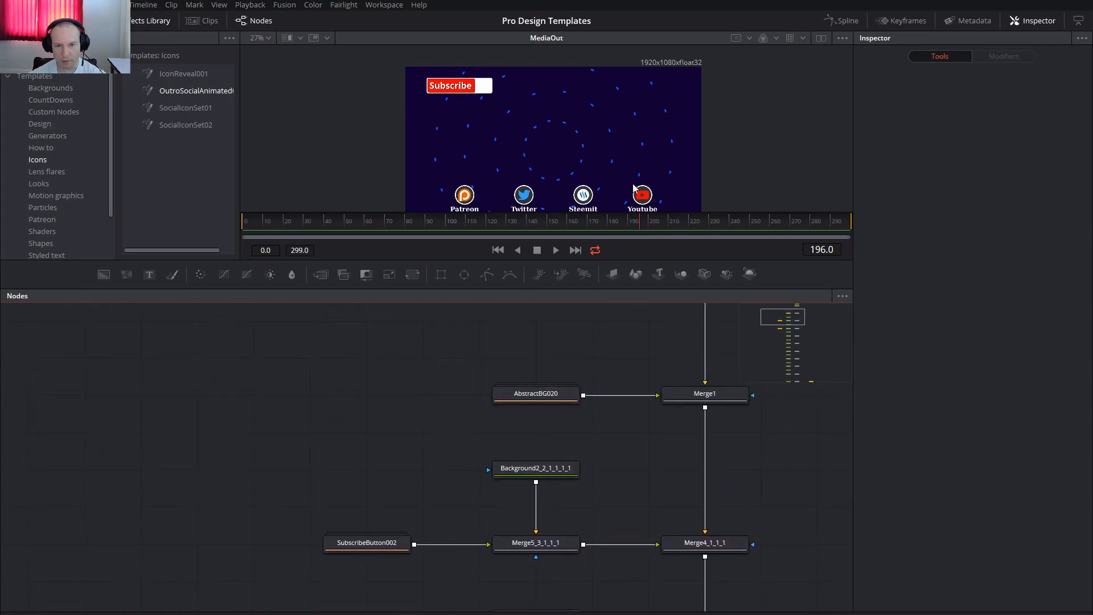
{"action": "left_click_drag", "start_coordinate": [430, 491], "coordinate": [487, 350]}
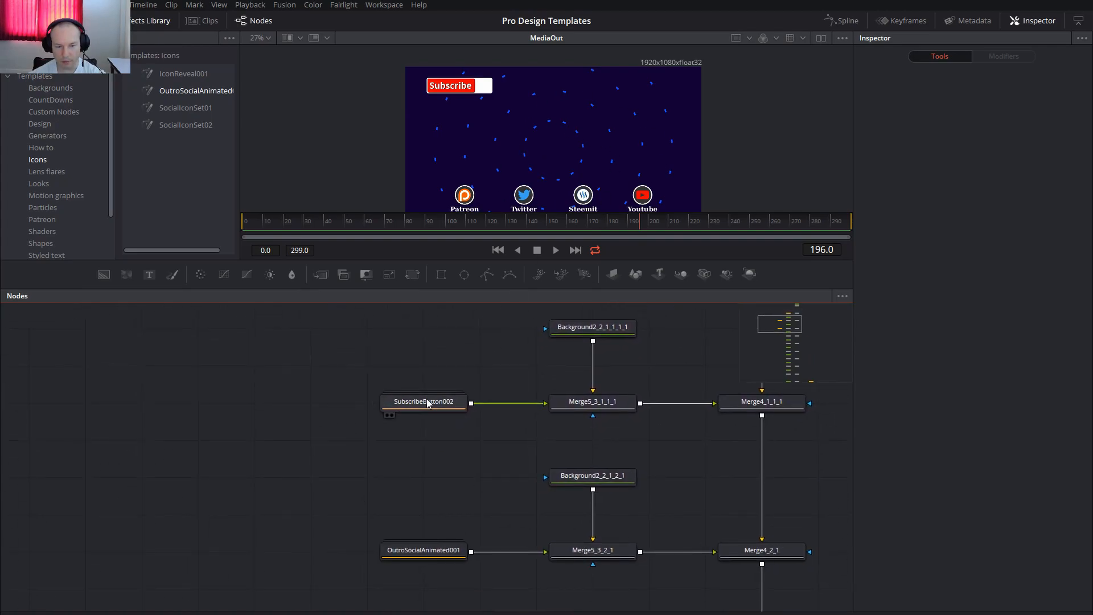
{"action": "left_click_drag", "start_coordinate": [460, 515], "coordinate": [426, 444]}
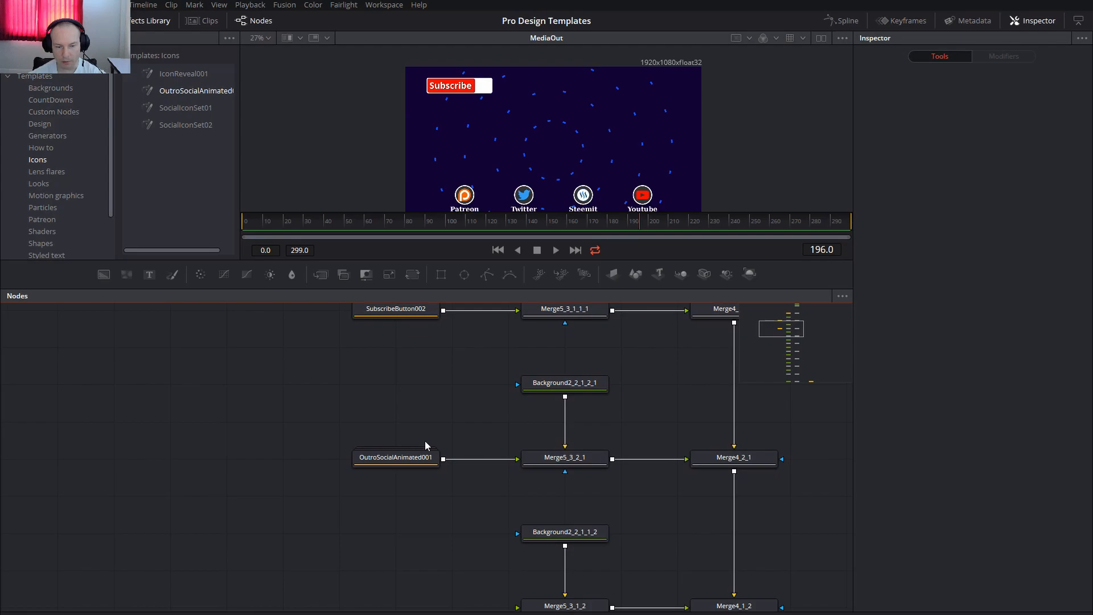
Select the OutroSocialAnimated001 node and preview the button and icon animation, stopping at frame 22.
{"action": "left_click", "coordinate": [392, 461]}
{"action": "left_click_drag", "start_coordinate": [302, 471], "coordinate": [218, 426]}
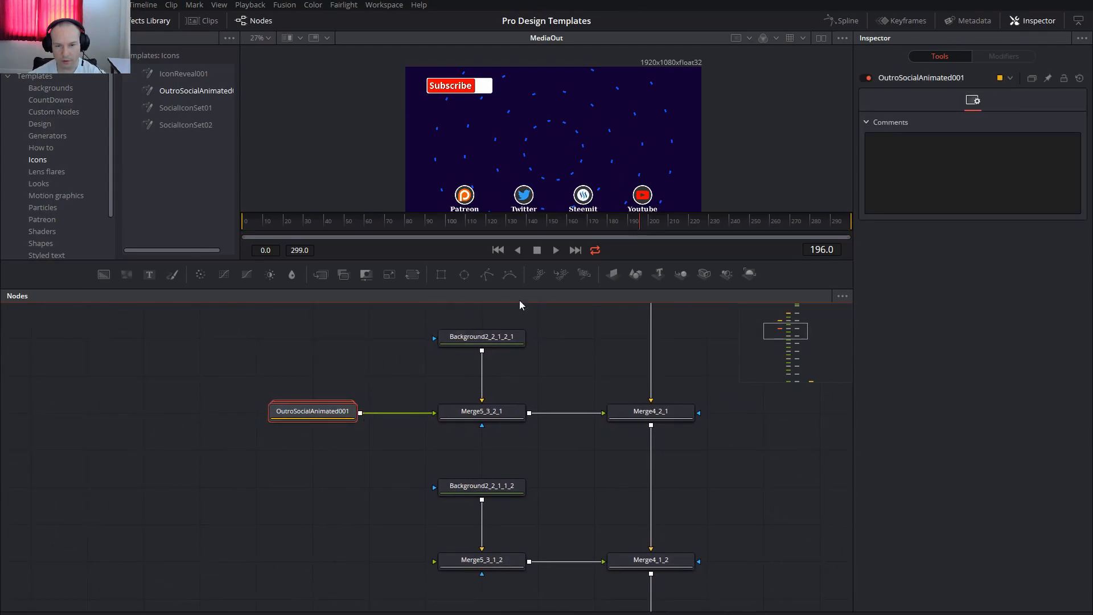
{"action": "left_click", "coordinate": [303, 223]}
{"action": "left_click_drag", "start_coordinate": [340, 224], "coordinate": [288, 227]}
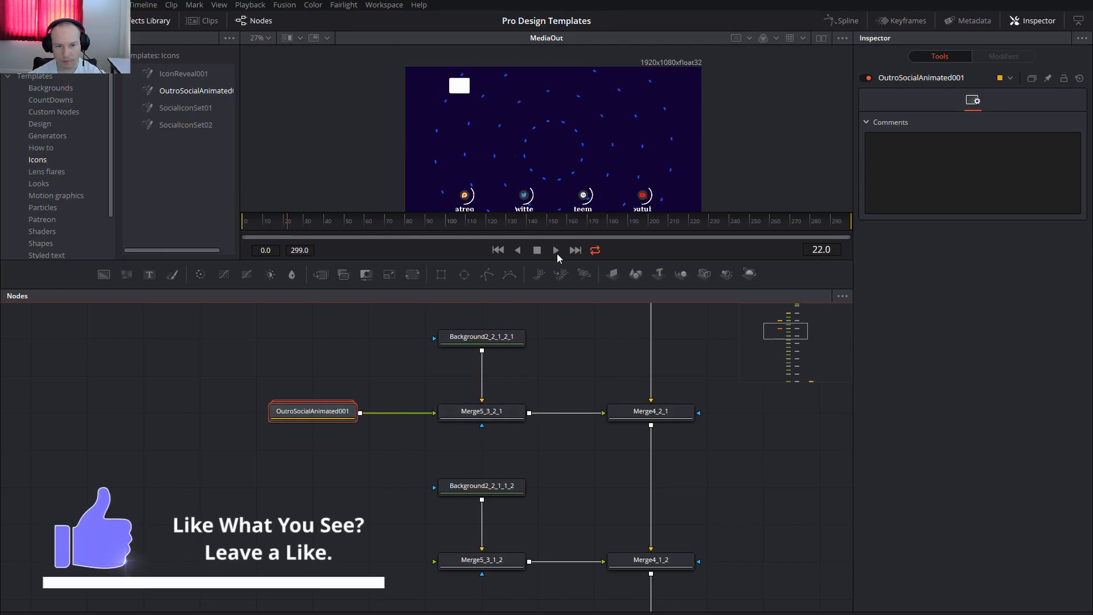
Delete the unused background and merge branches between Merge4_2_1 and the last merge before the MediaOut.
{"action": "left_click_drag", "start_coordinate": [576, 377], "coordinate": [560, 349]}
{"action": "scroll", "coordinate": [551, 384], "scroll_direction": "down", "scroll_amount": 5}
{"action": "scroll", "coordinate": [609, 364], "scroll_direction": "down", "scroll_amount": 3}
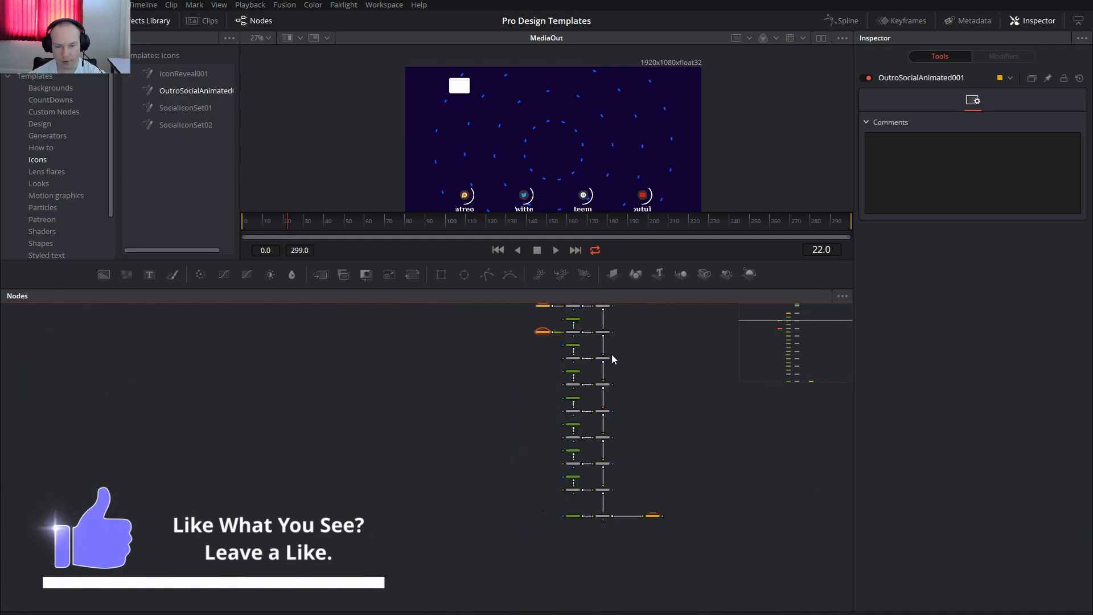
{"action": "scroll", "coordinate": [543, 364], "scroll_direction": "down", "scroll_amount": 3}
{"action": "left_click_drag", "start_coordinate": [543, 360], "coordinate": [603, 496]}
{"action": "key", "text": "Delete"}
{"action": "mouse_move", "coordinate": [622, 446]}
{"action": "left_mouse_down"}
{"action": "mouse_move", "coordinate": [627, 520]}
{"action": "mouse_move", "coordinate": [618, 436]}
{"action": "left_mouse_up"}
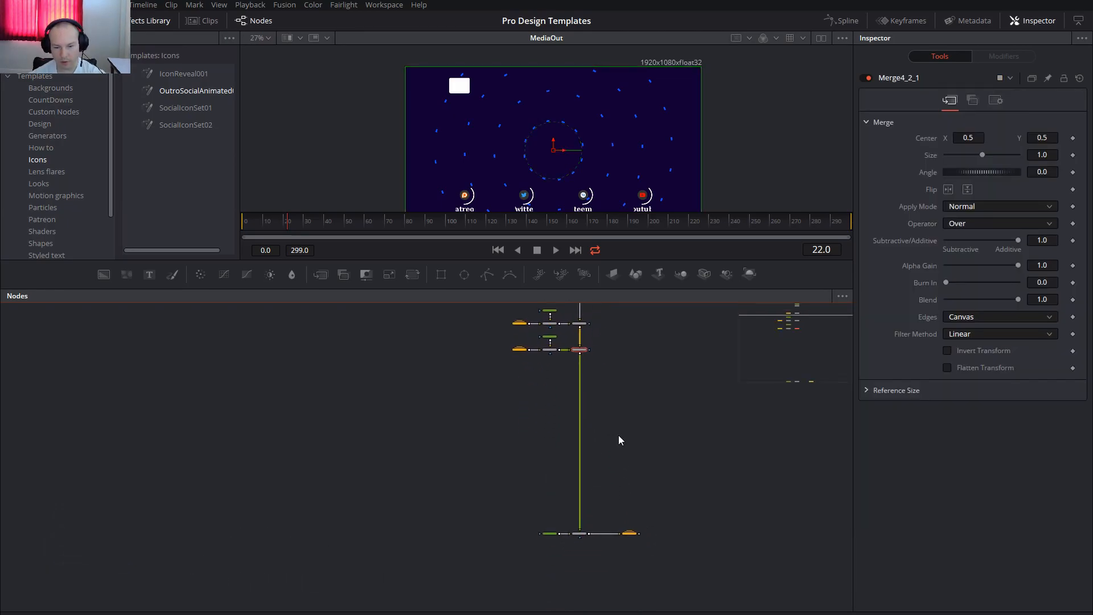
{"action": "left_click_drag", "start_coordinate": [656, 400], "coordinate": [641, 404]}
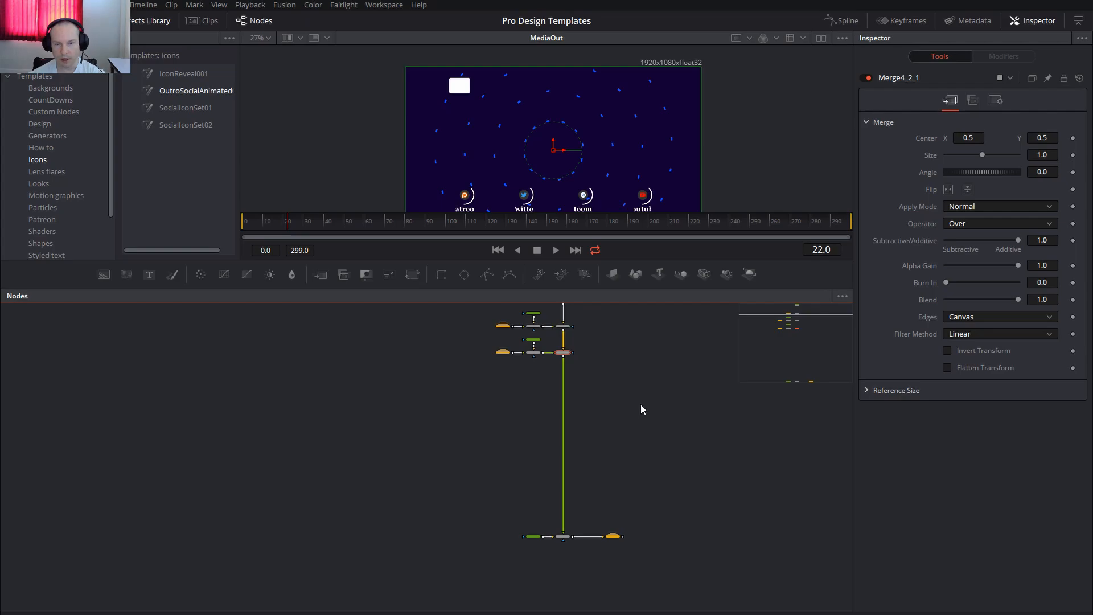
{"action": "scroll", "coordinate": [646, 388], "scroll_direction": "up", "scroll_amount": 2}
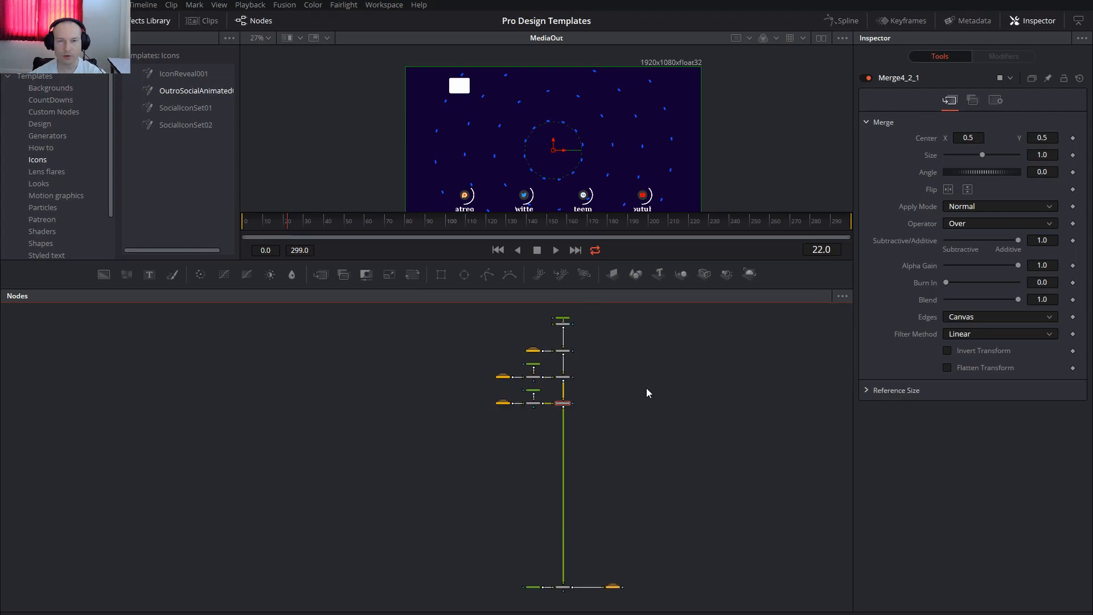